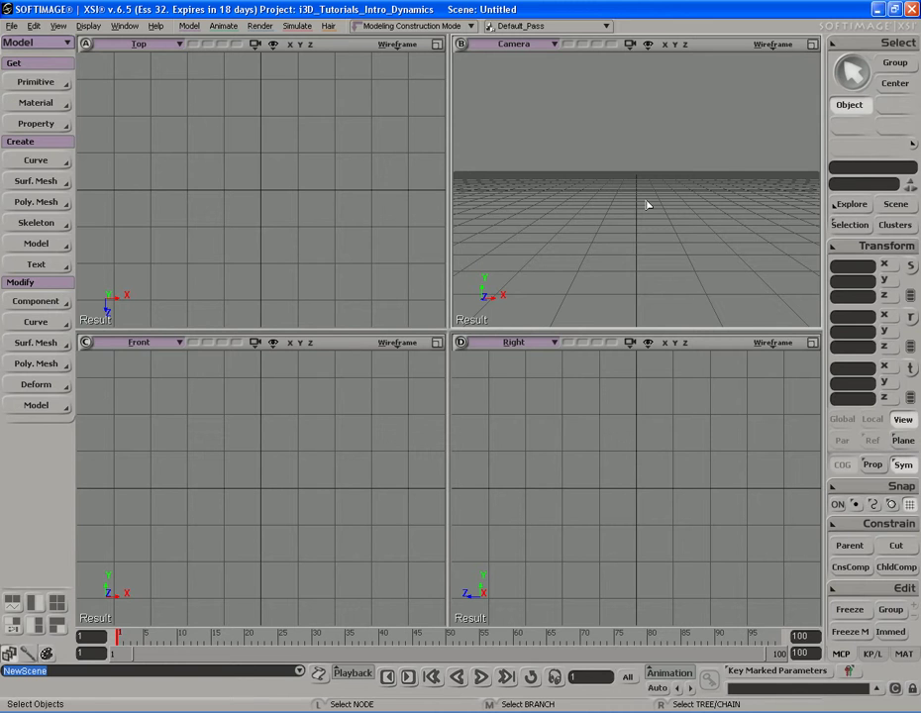
Load the Blender_Start scene from the project's Scenes folder and set the Camera view's display mode to Wireframe
key("ctrl+o")
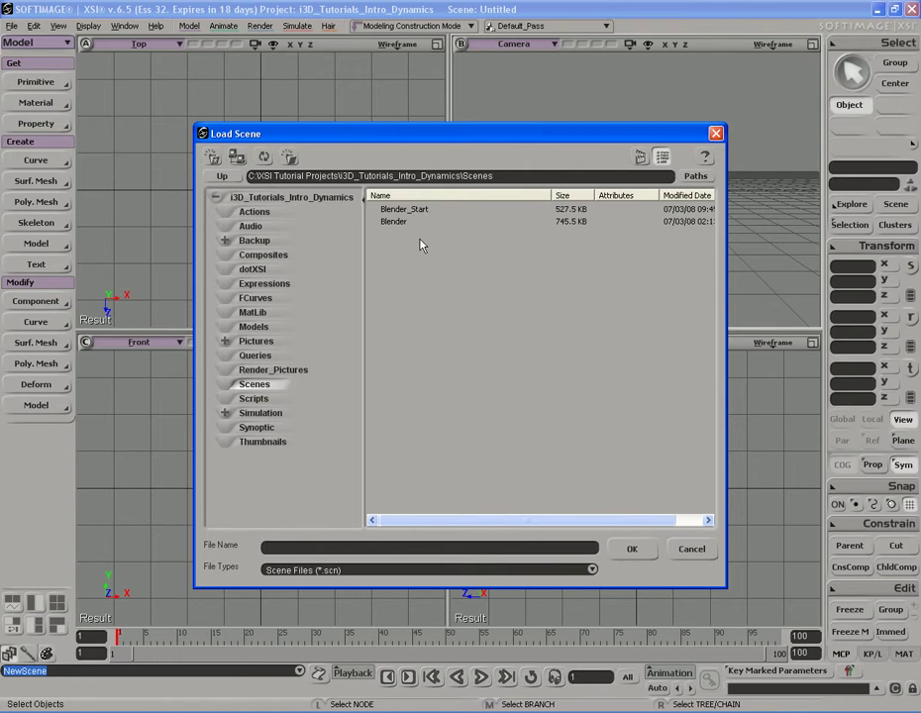
left_click(391, 211)
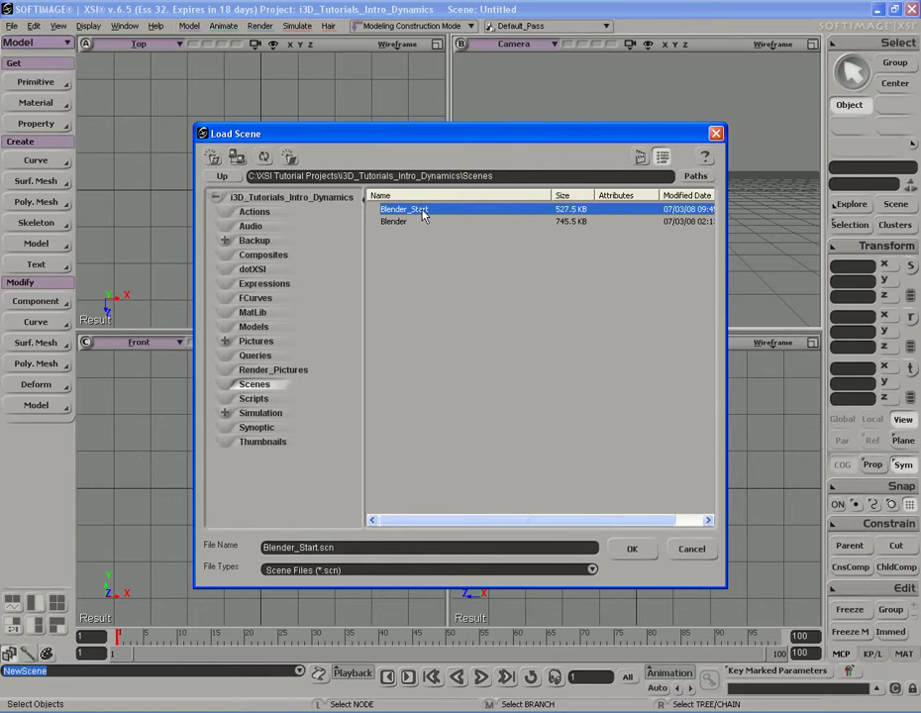
left_click(632, 549)
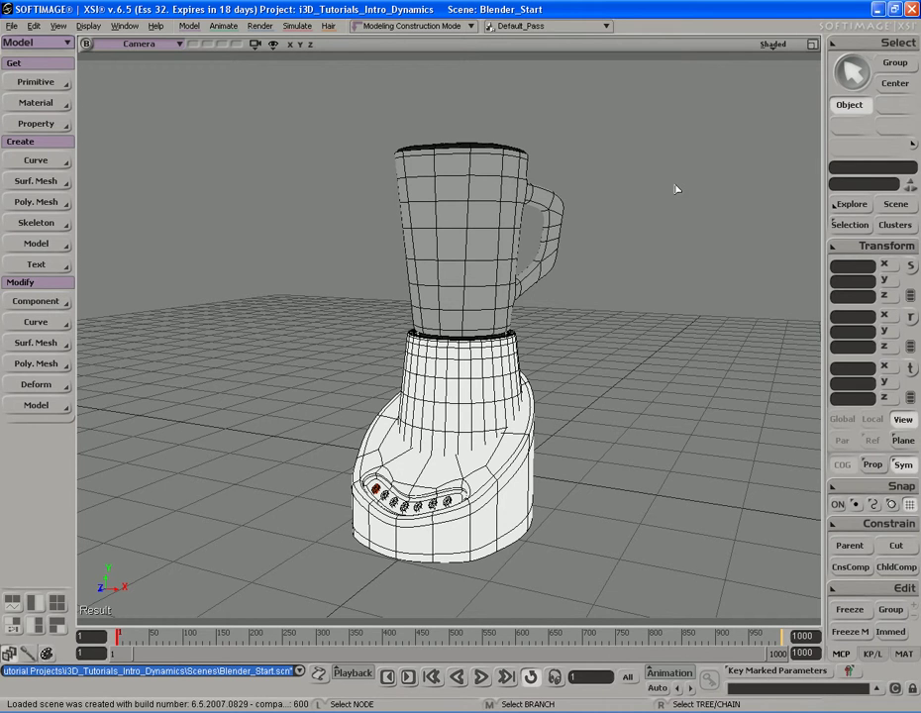
left_click(772, 45)
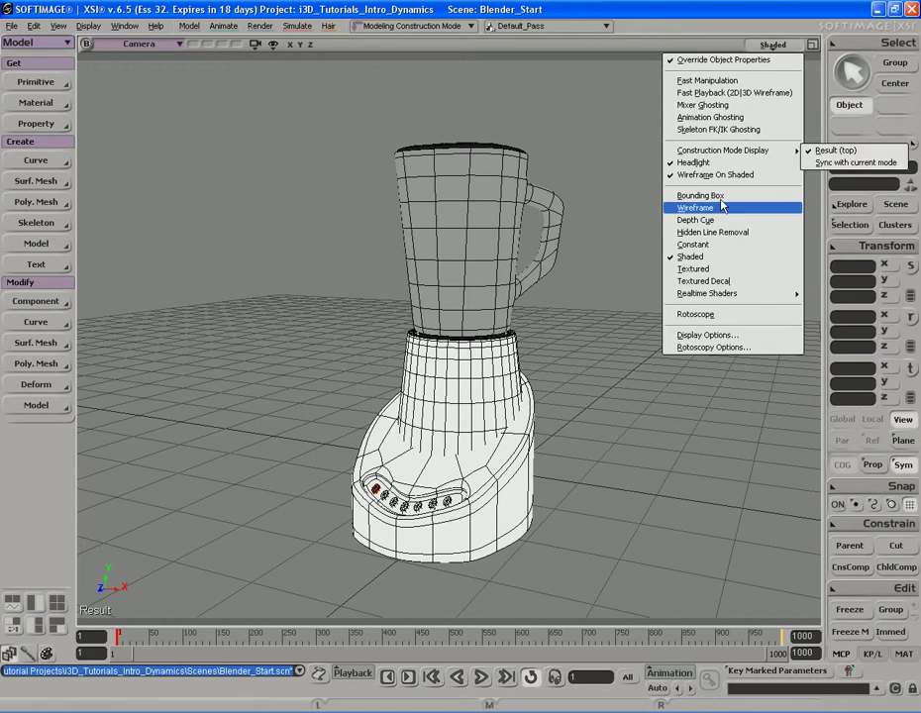
left_click(695, 208)
Look closely at the Blades in the lower part of the glass and select the i3D_Sphere above them
scroll(581, 296, "up", 8)
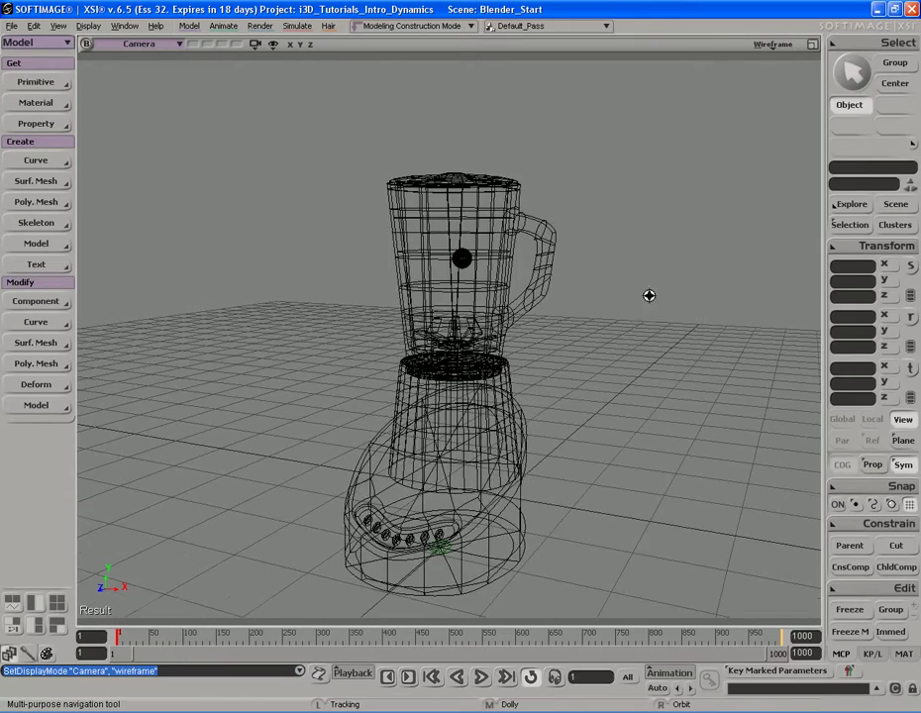
scroll(535, 297, "up", 5)
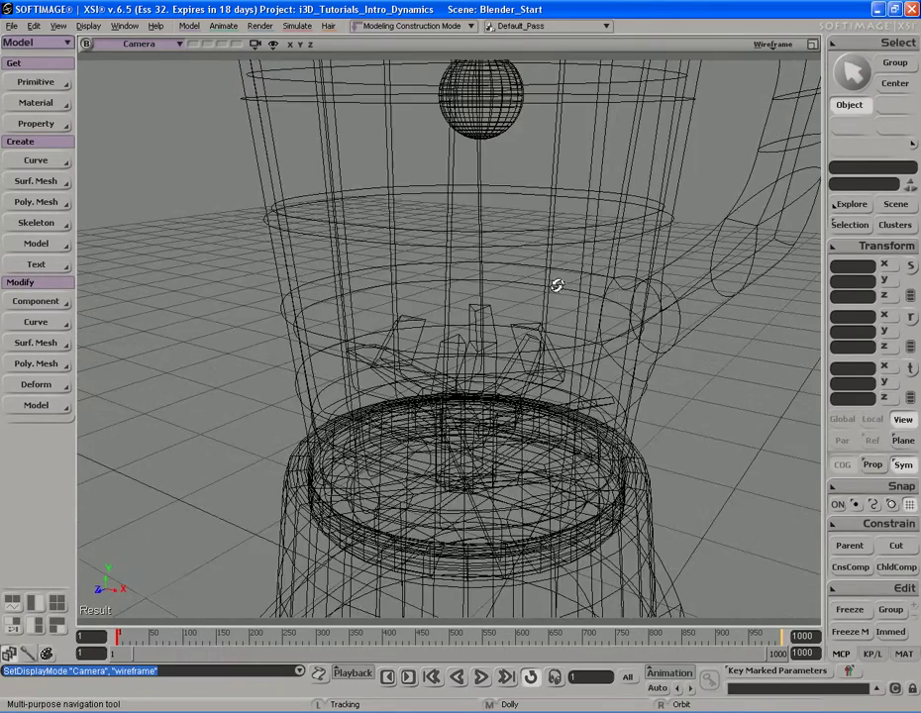
key("space")
left_click(512, 315)
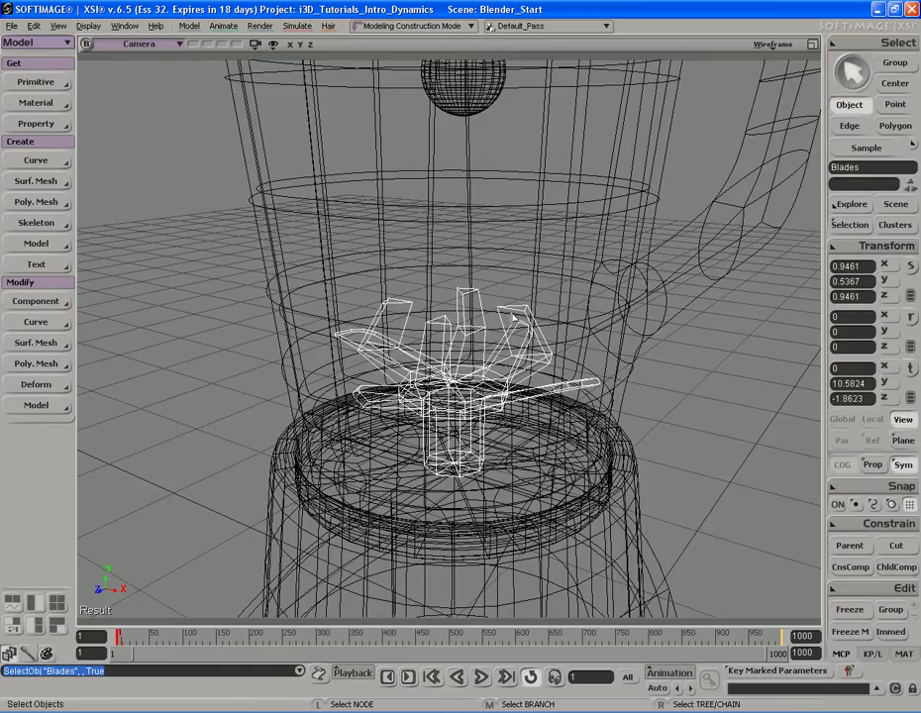
left_click_drag(513, 316, 522, 343)
left_click(465, 297)
key("s")
right_click_drag(500, 283, 546, 314)
mouse_move(547, 314)
middle_mouse_down()
mouse_move(600, 292)
mouse_move(545, 364)
mouse_move(545, 296)
middle_mouse_up()
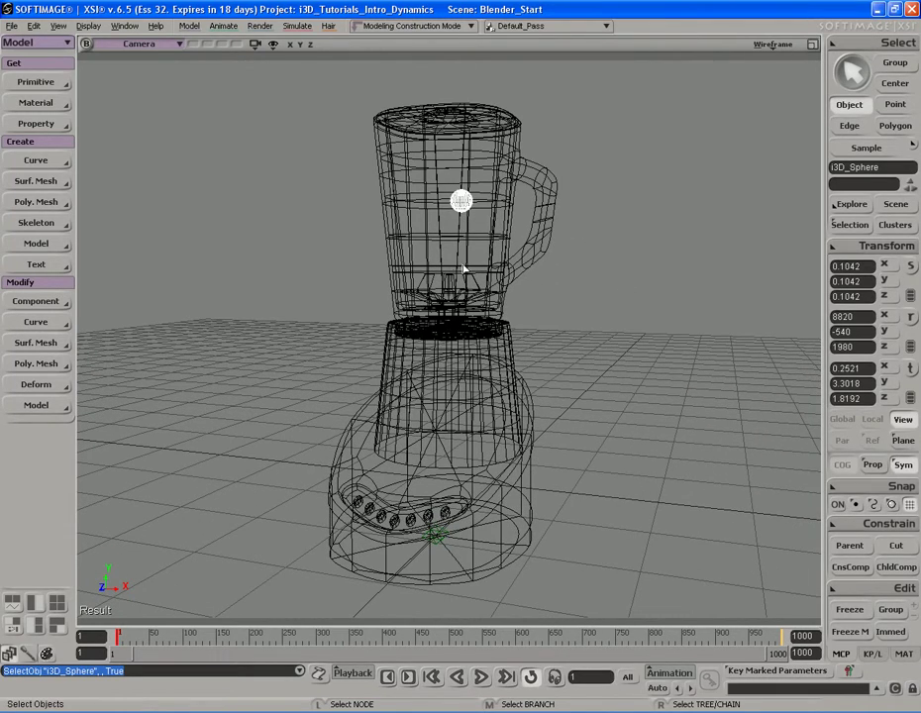
mouse_move(481, 281)
right_mouse_down()
mouse_move(487, 269)
mouse_move(479, 295)
right_mouse_up()
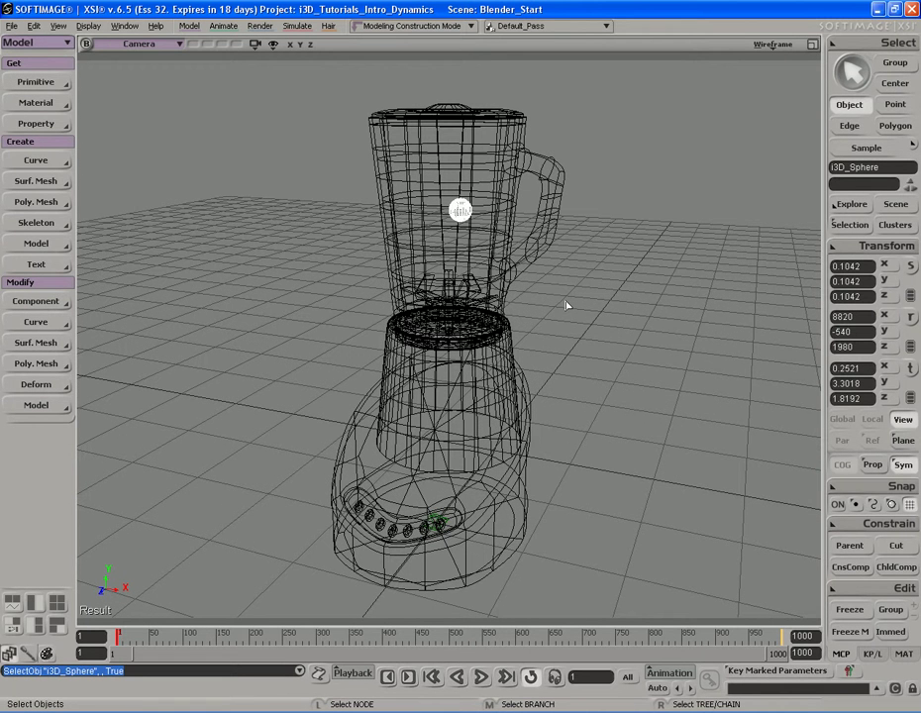
Play the animation to examine how the blades rotate inside the glass, and return to the first frame
key("F11")
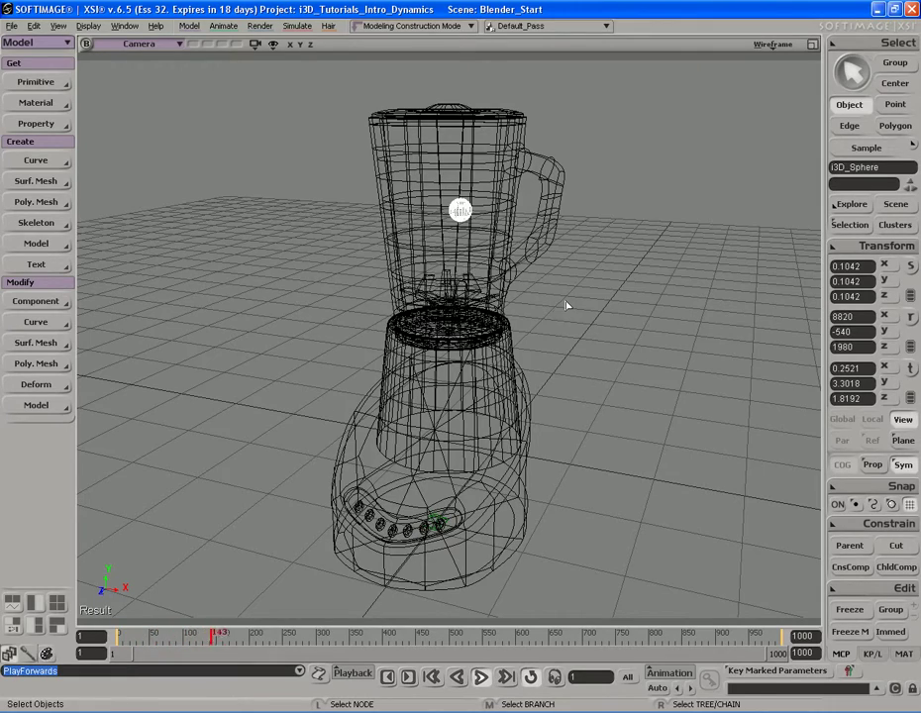
key("s")
mouse_move(604, 302)
right_mouse_down()
mouse_move(541, 288)
mouse_move(607, 303)
right_mouse_up()
middle_click_drag(607, 303, 489, 377)
key("space")
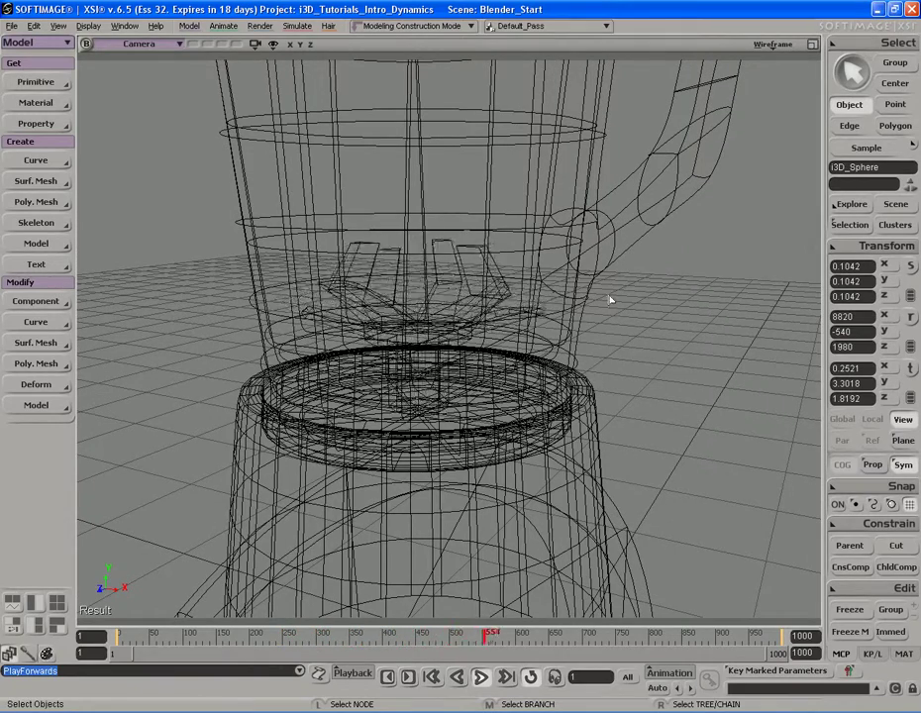
key("s")
middle_click_drag(551, 348, 496, 313)
key("space")
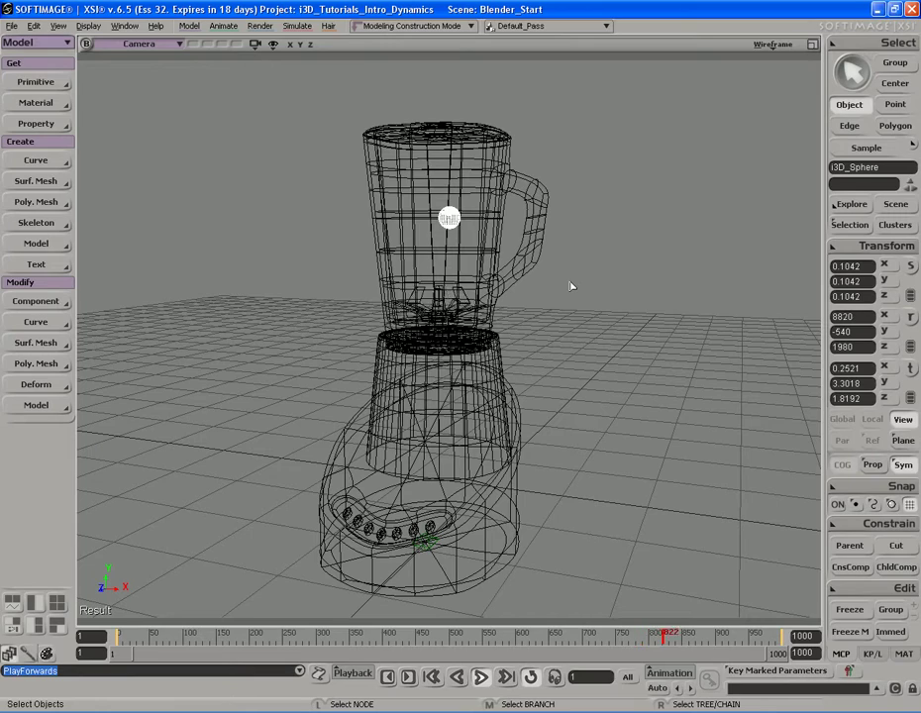
key("Home")
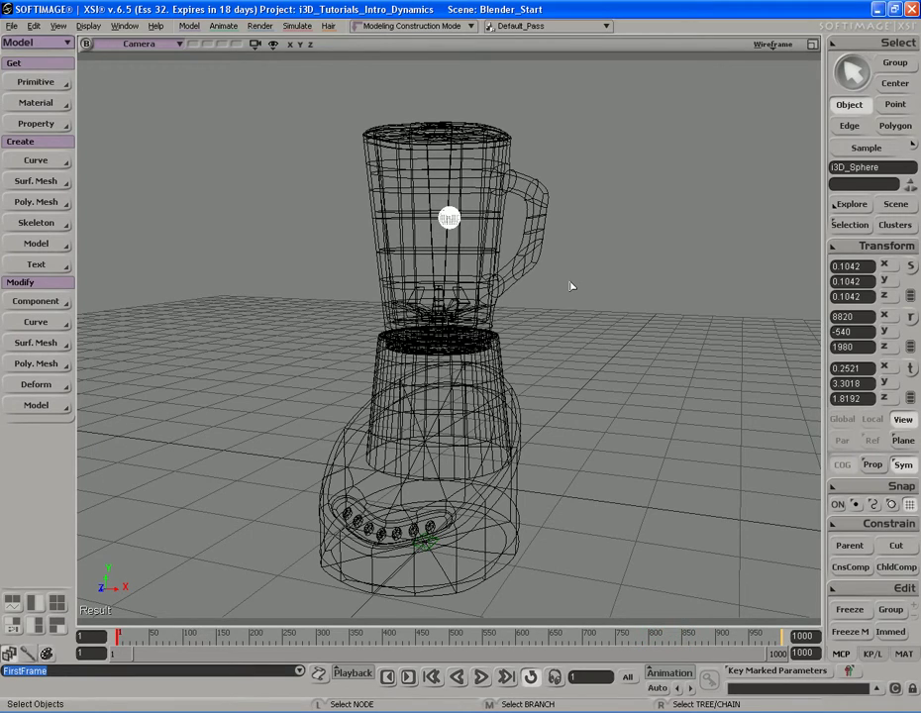
Switch to the Simulate tools and make the selected i3D_Sphere an active rigid body with its default properties
key("s")
mouse_move(581, 269)
right_mouse_down()
mouse_move(578, 286)
mouse_move(580, 274)
right_mouse_up()
key("space")
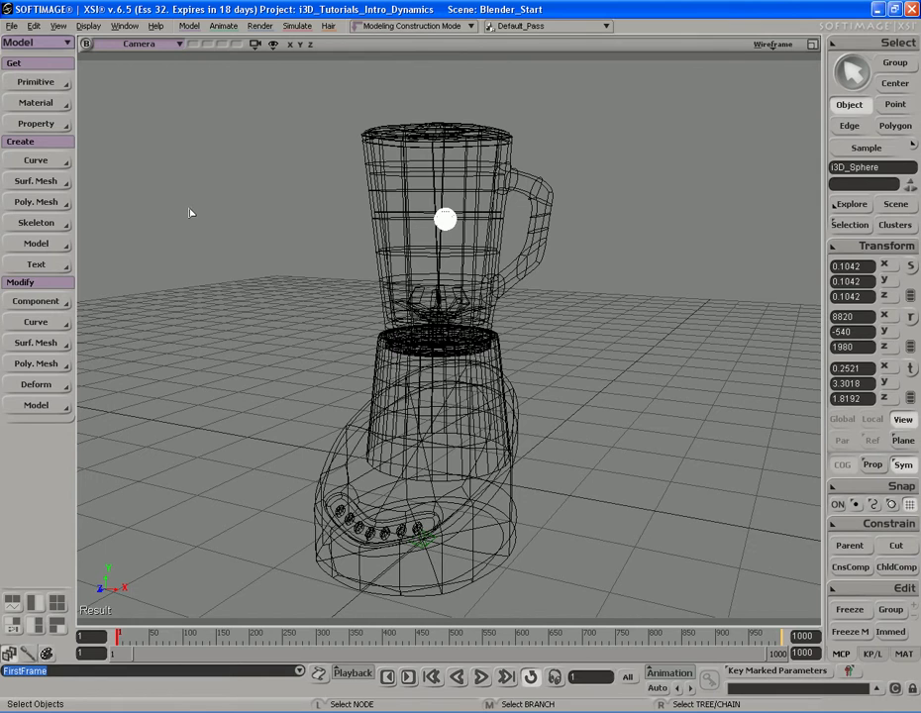
key("4")
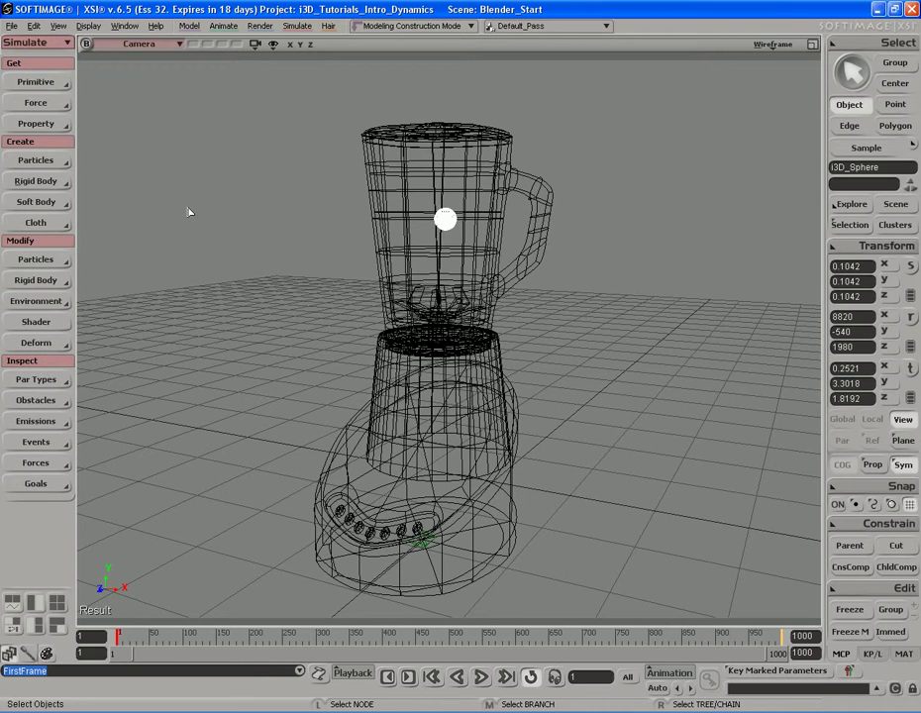
left_click(28, 42)
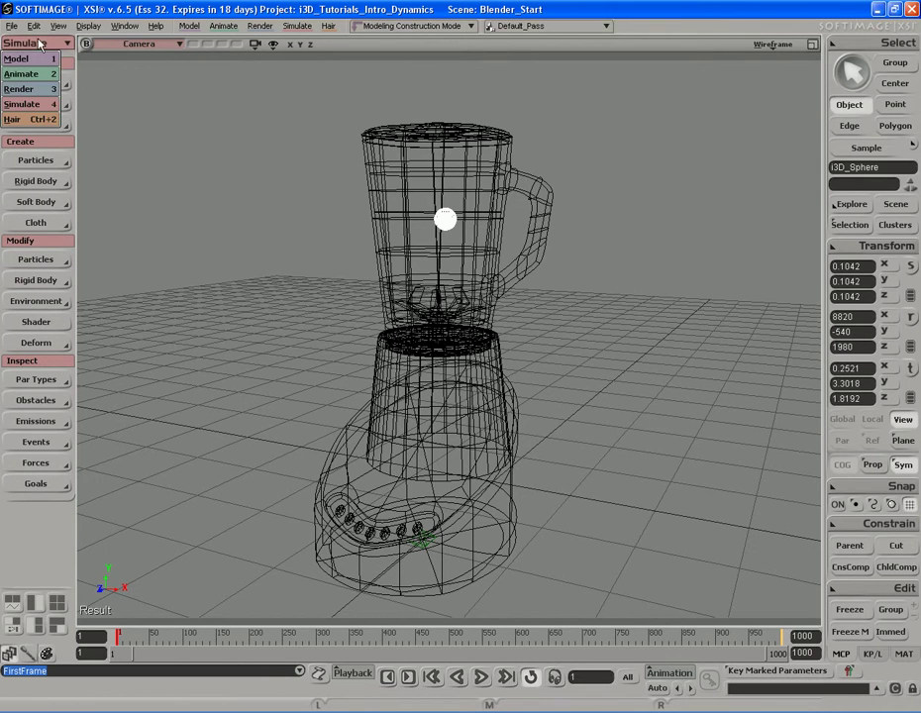
left_click(29, 105)
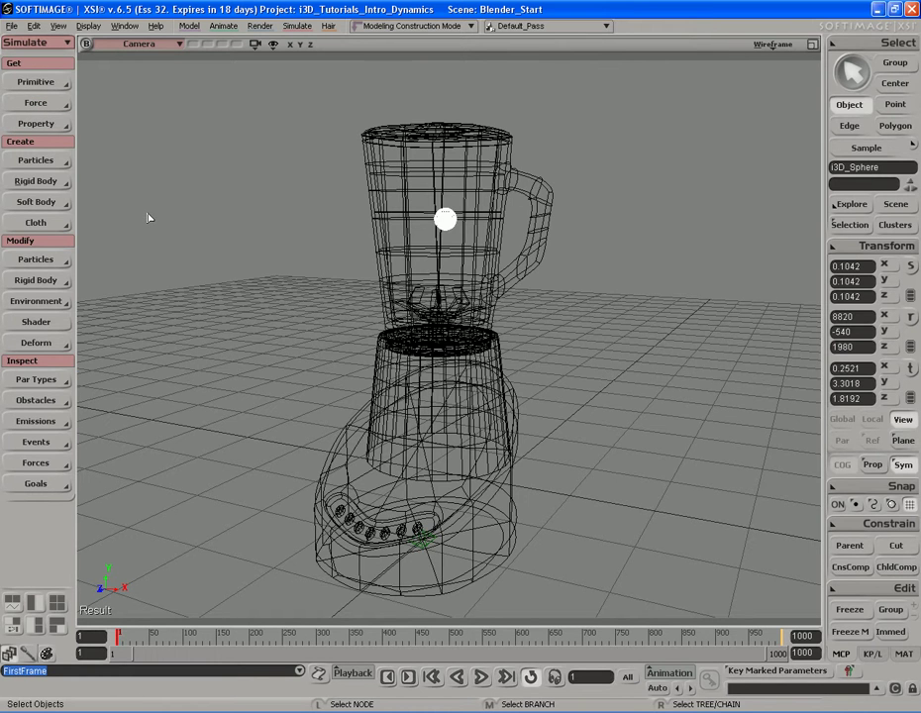
left_click(40, 182)
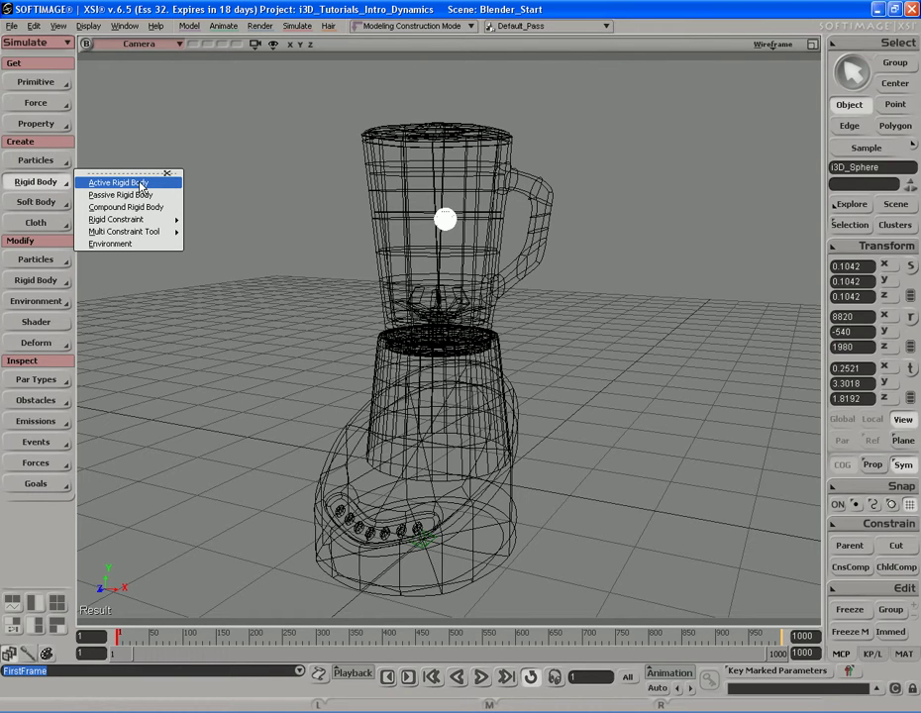
left_click(141, 184)
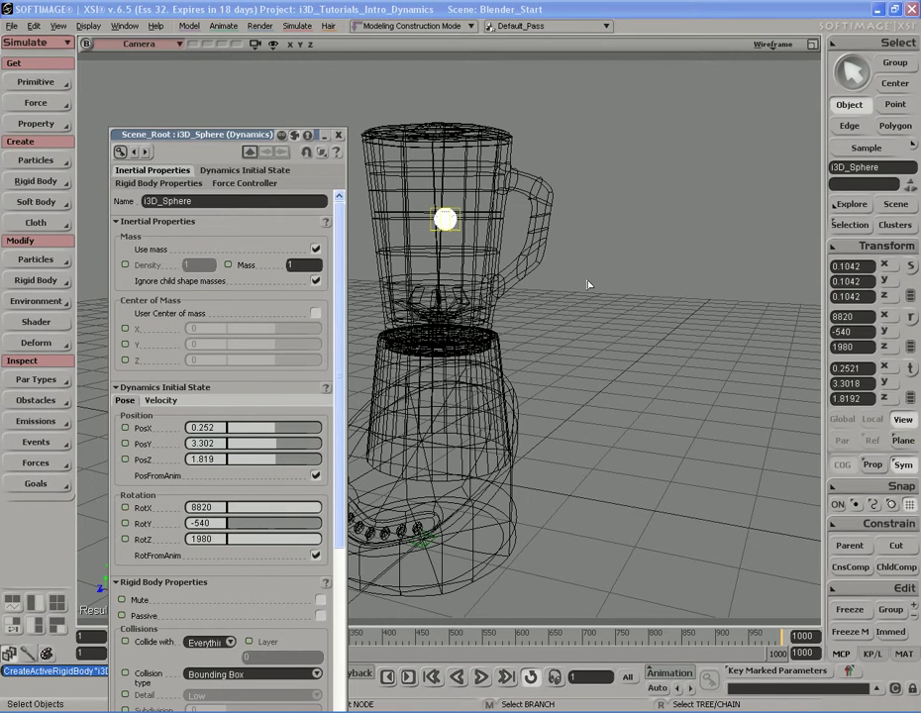
left_click(338, 136)
Play back the scene to check the sphere's rigid body simulation, and return to the first frame
key("s")
mouse_move(611, 270)
right_mouse_down()
mouse_move(600, 269)
mouse_move(664, 245)
mouse_move(609, 257)
right_mouse_up()
key("space")
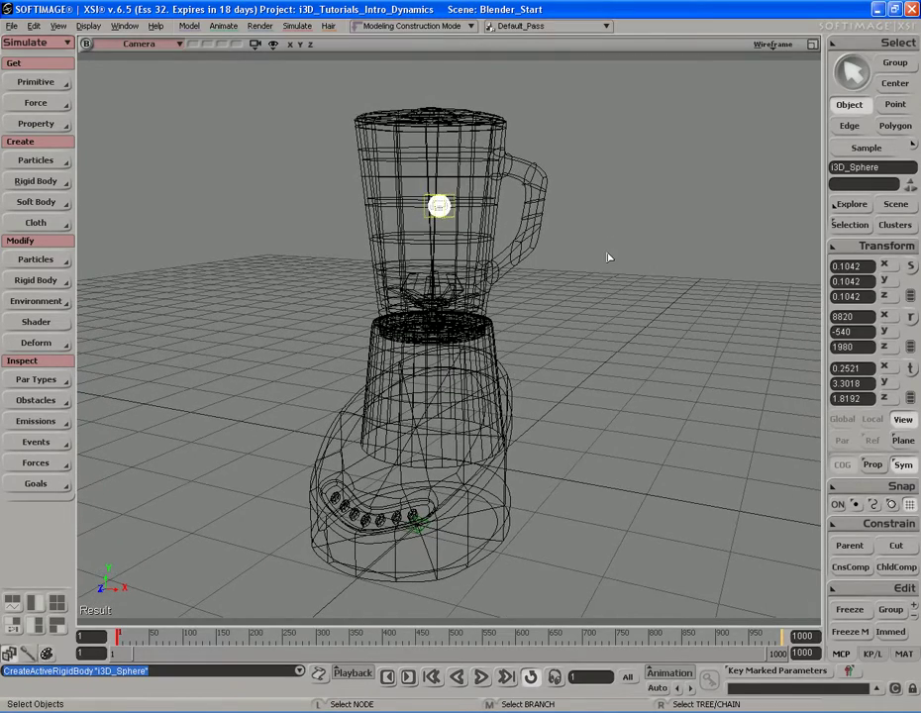
key("F10")
key("Escape")
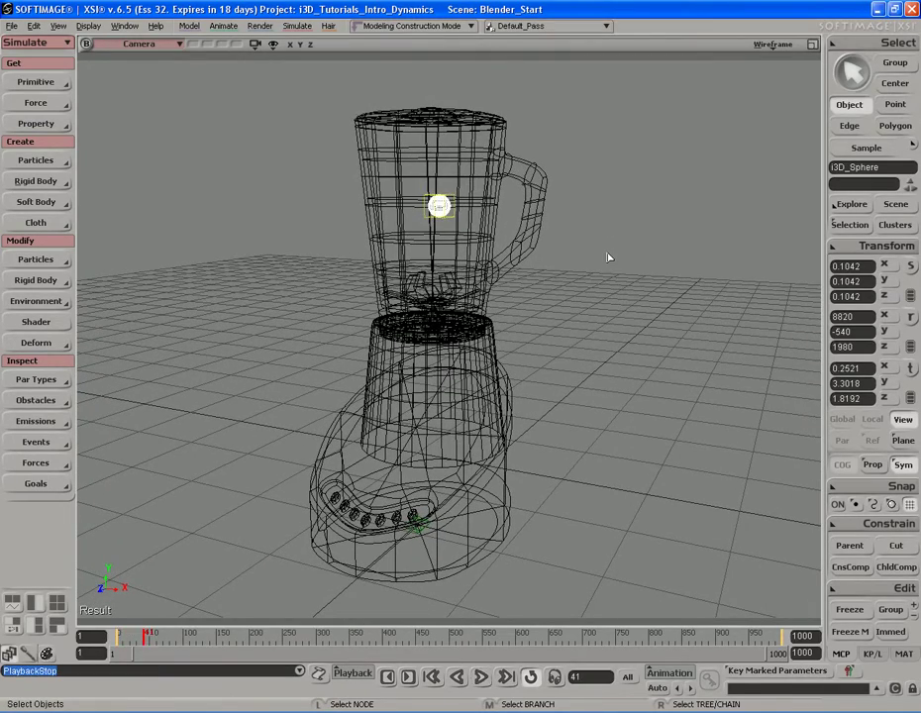
key("Home")
Frame the i3D_Sphere up close and set its rigid body collision type to Bounding Sphere
key("s")
right_click_drag(608, 255, 641, 284)
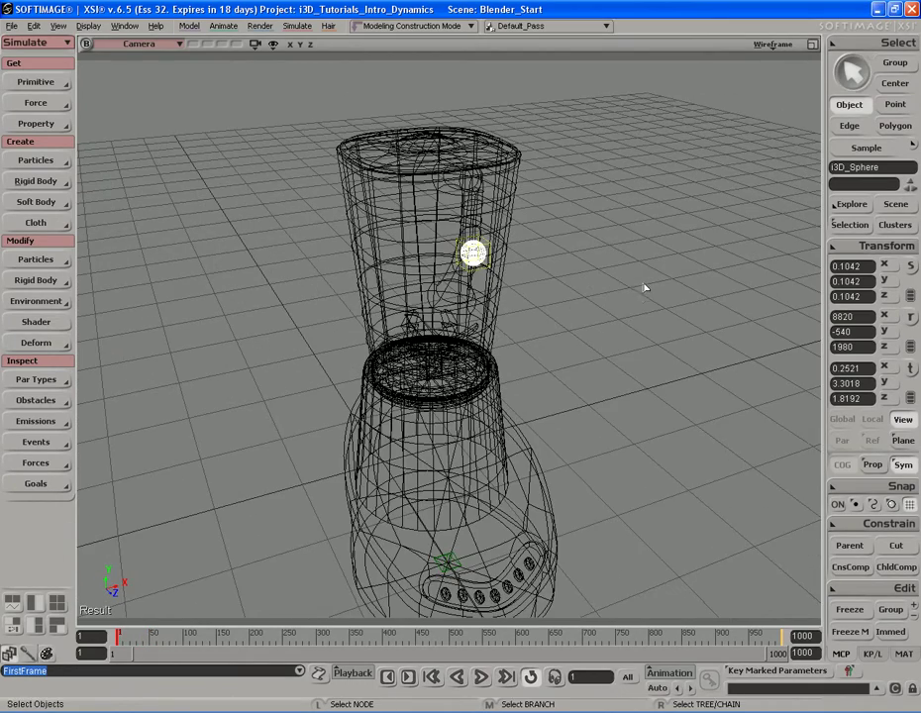
key("f")
right_click_drag(586, 318, 691, 308)
key("space")
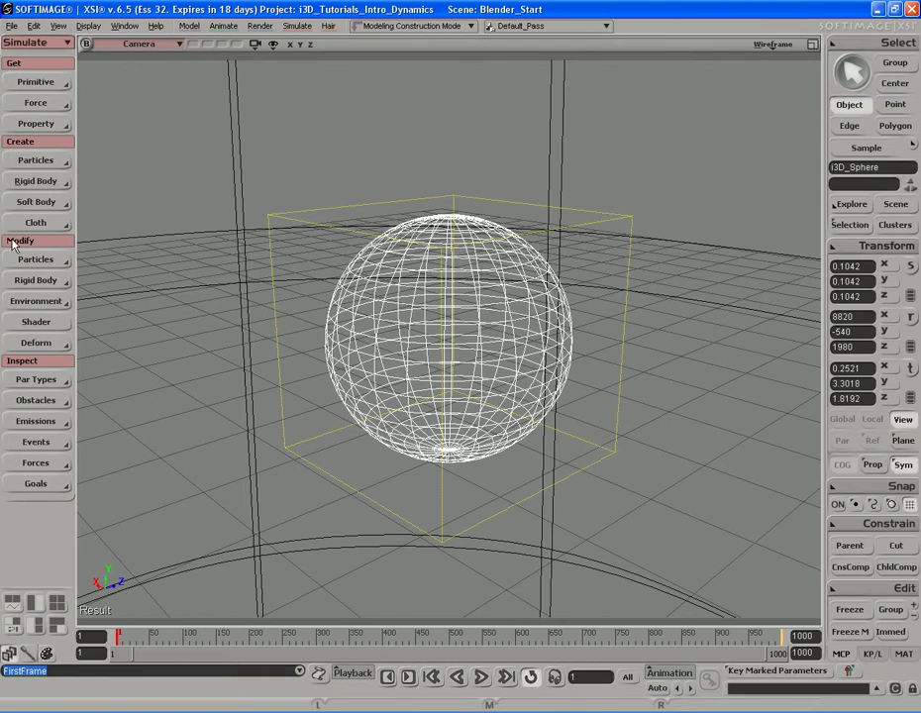
left_click(36, 280)
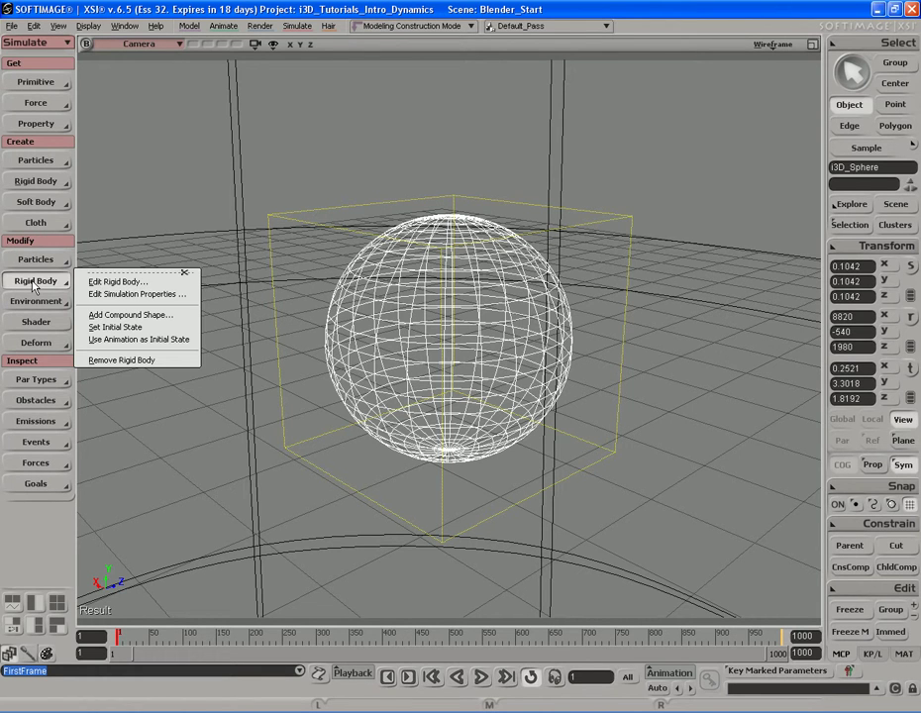
left_click(125, 285)
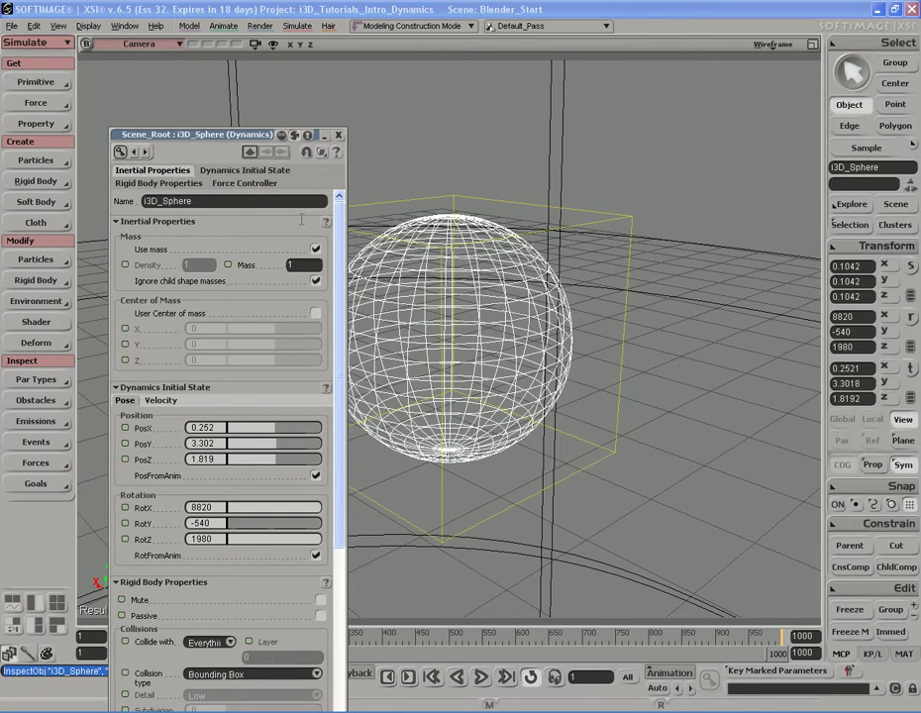
left_click_drag(198, 134, 189, 6)
left_click_drag(327, 119, 330, 269)
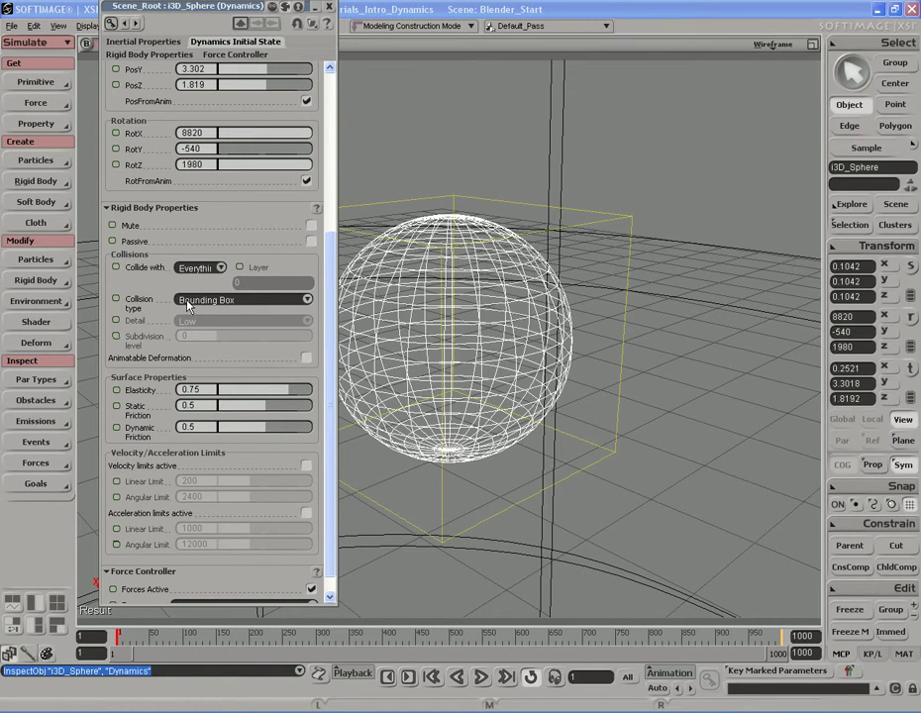
left_click(224, 305)
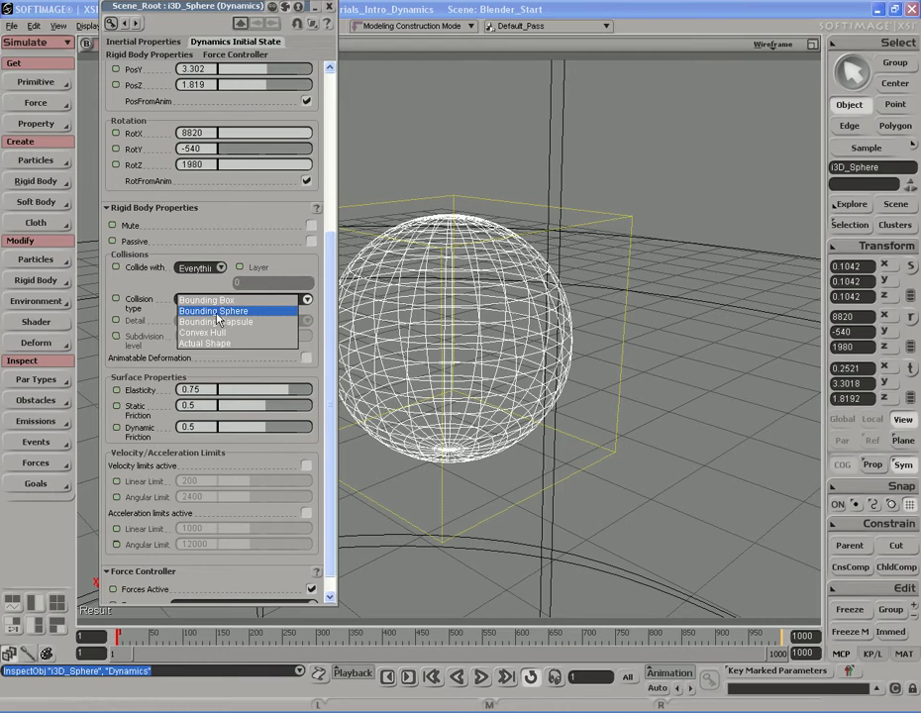
left_click(239, 313)
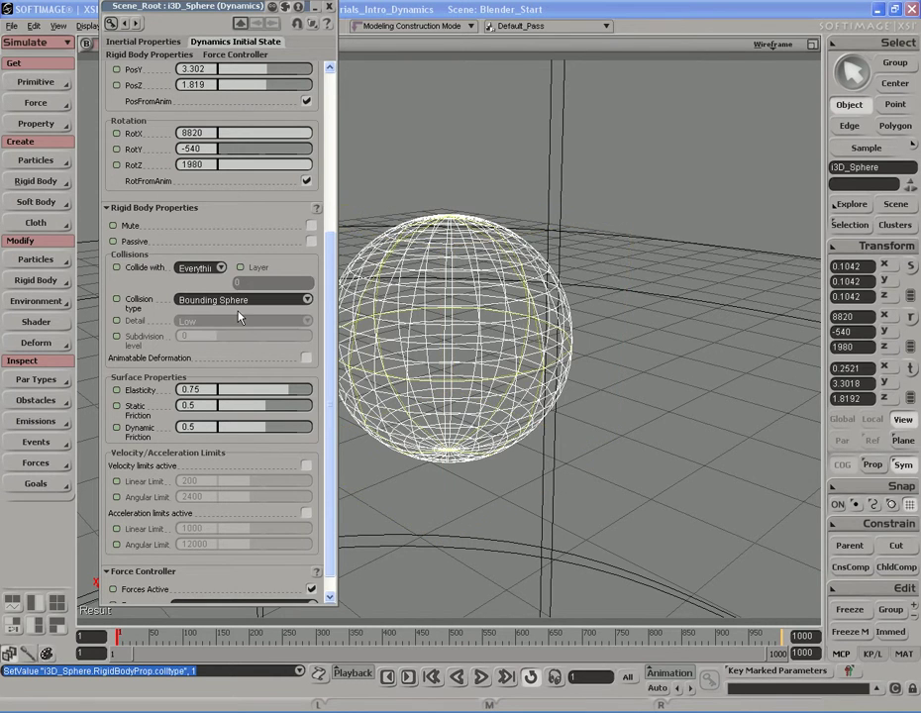
left_click(330, 10)
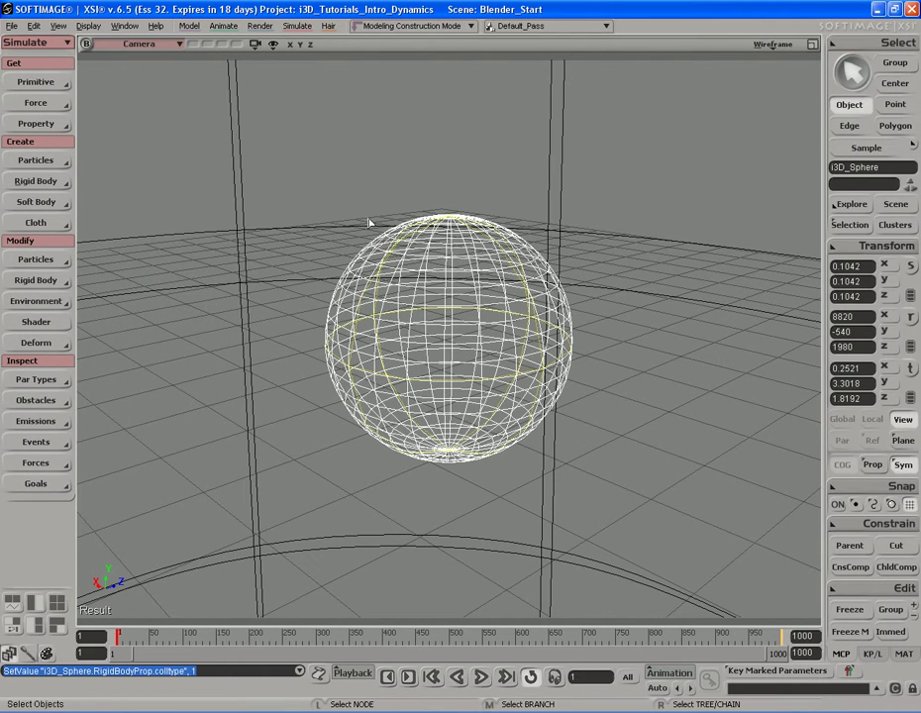
Make the blender's Glass a passive rigid body and view its bounding box around the jar
key("s")
right_click_drag(566, 314, 310, 329)
middle_click_drag(310, 329, 608, 322)
right_click_drag(607, 322, 587, 313)
middle_click_drag(587, 312, 498, 258)
left_click(498, 269)
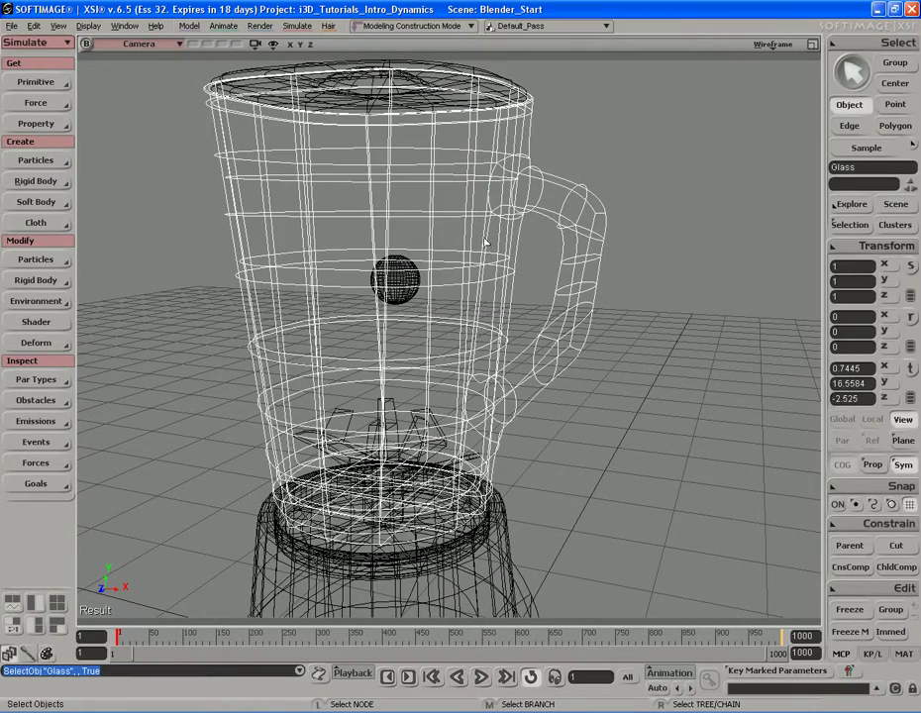
key("s")
right_click_drag(524, 251, 488, 268)
left_click_drag(493, 283, 499, 290)
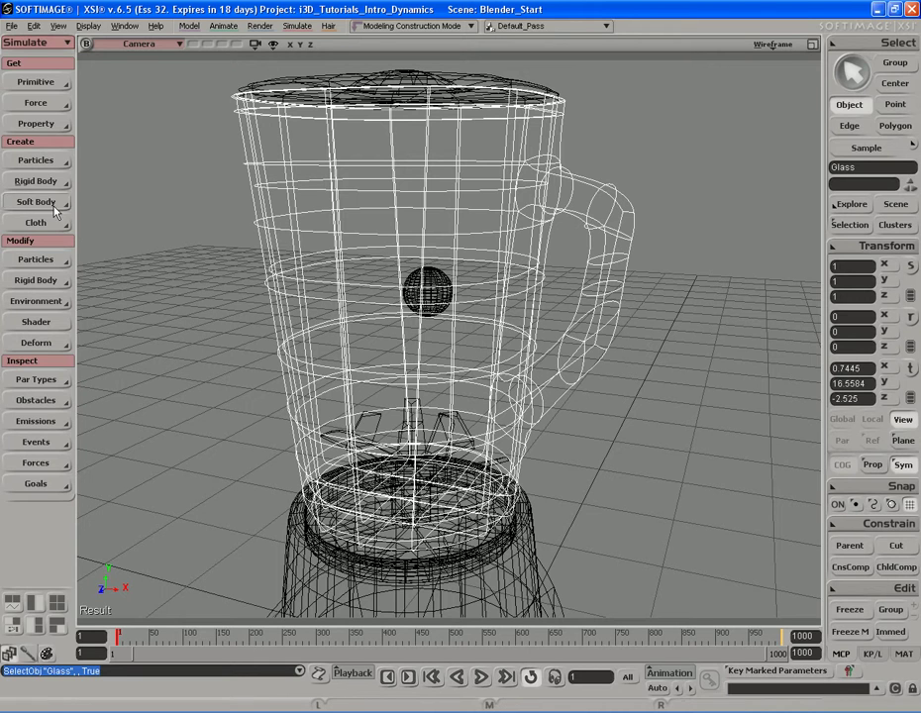
left_click(38, 181)
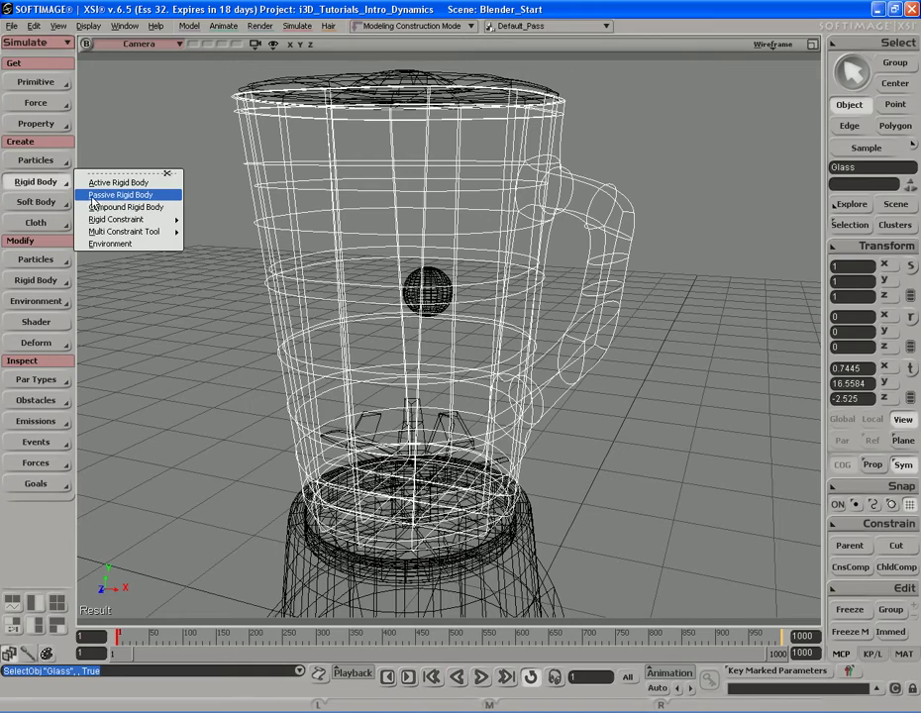
left_click(127, 196)
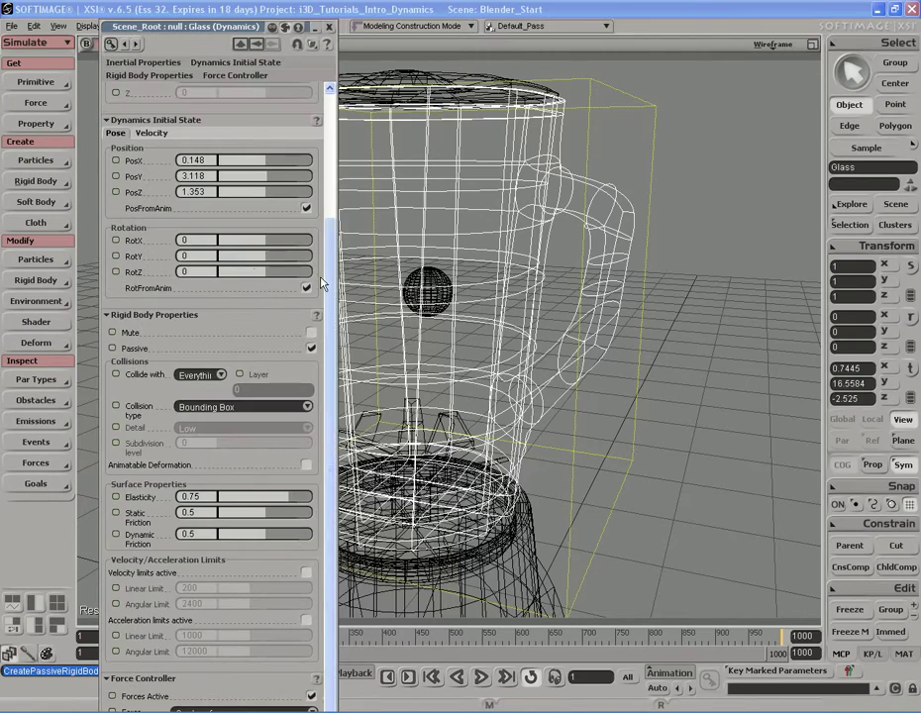
middle_click_drag(435, 302, 571, 269)
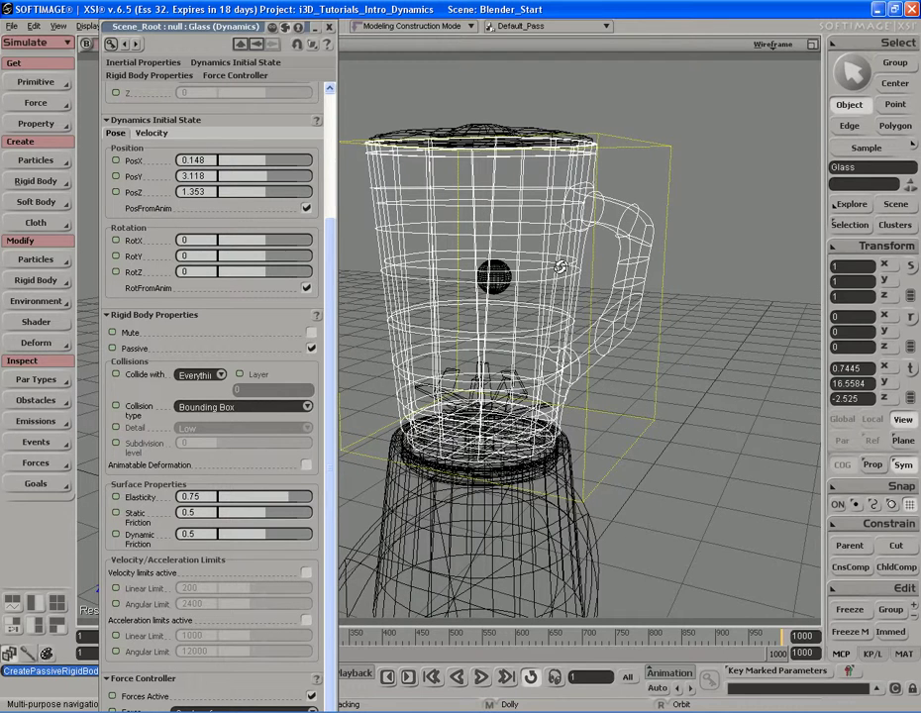
right_click_drag(562, 268, 563, 267)
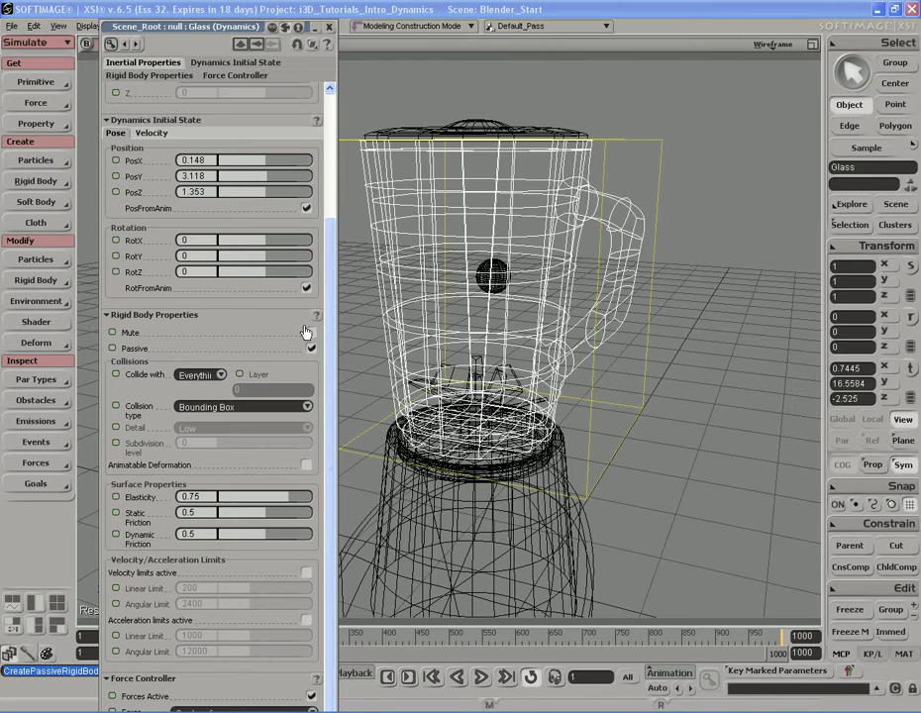
Set the Glass's rigid body collision type to Actual Shape and lower its mesh subdivision to the base level
left_click(234, 407)
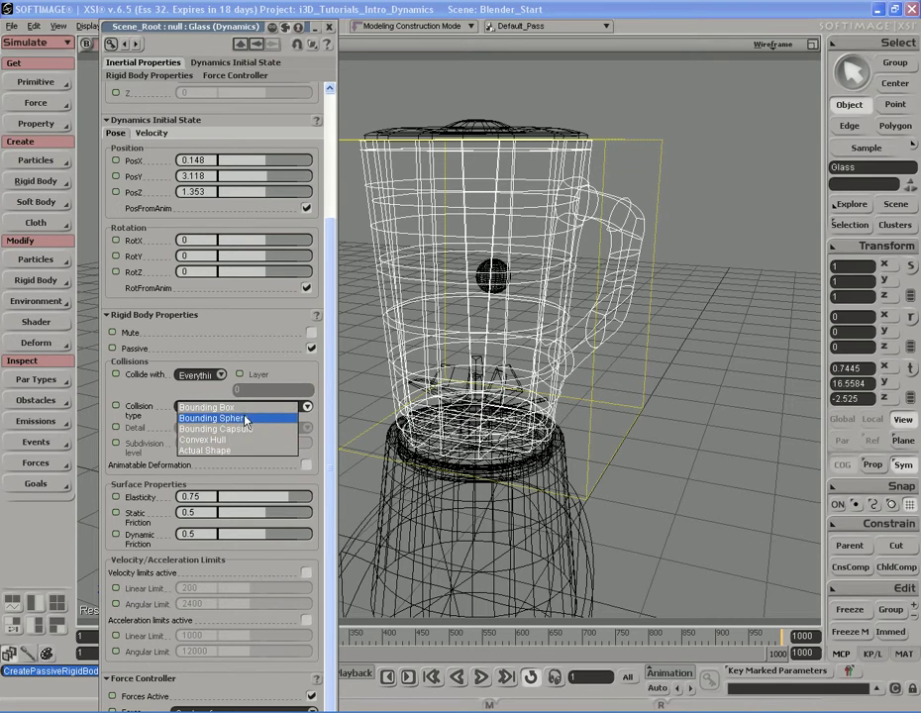
left_click(246, 451)
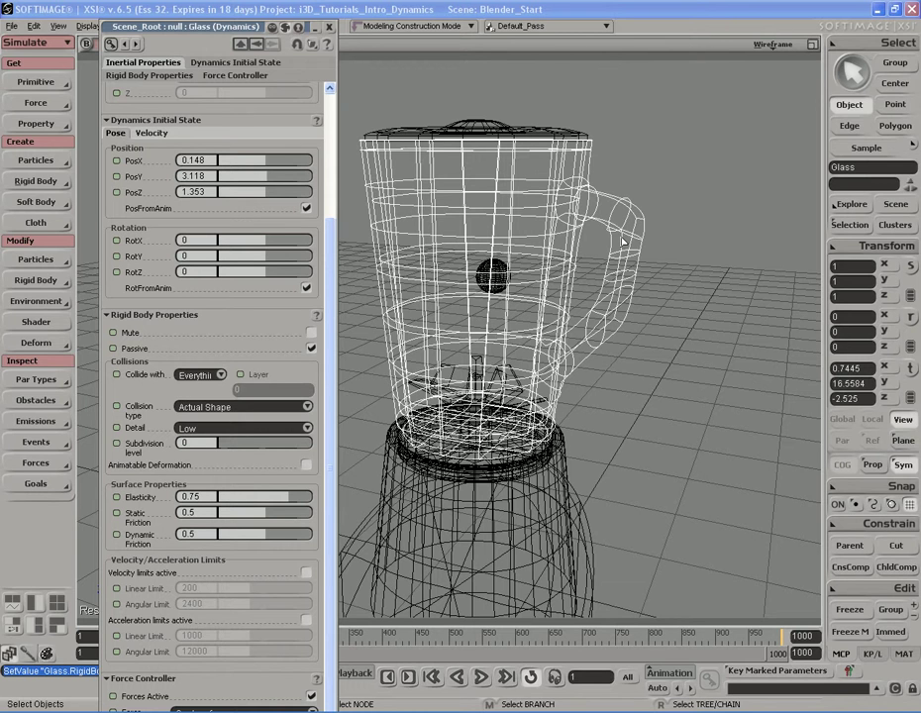
key("minus")
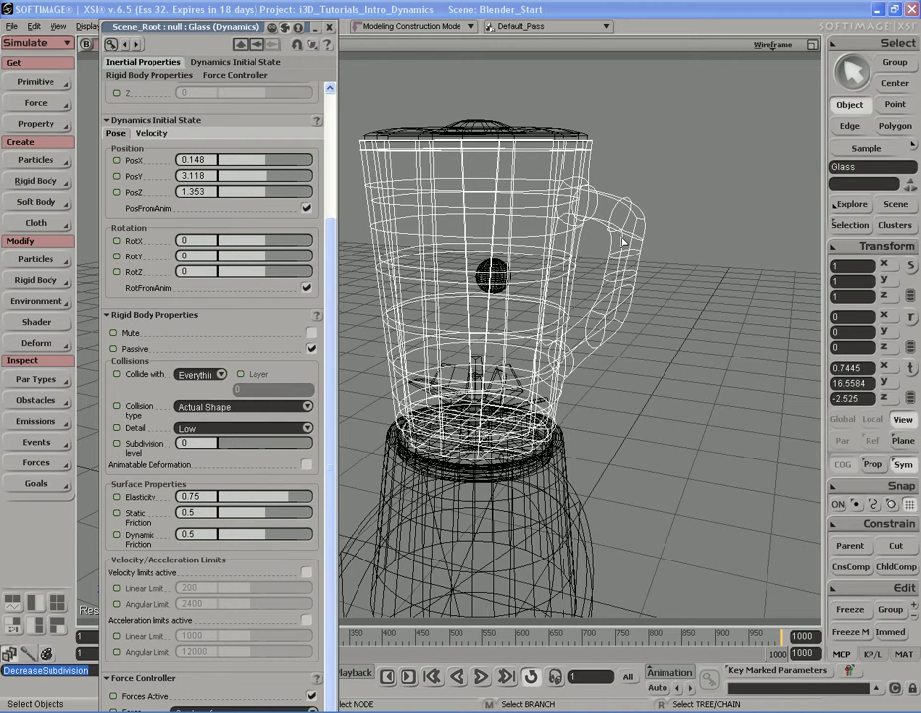
key("minus")
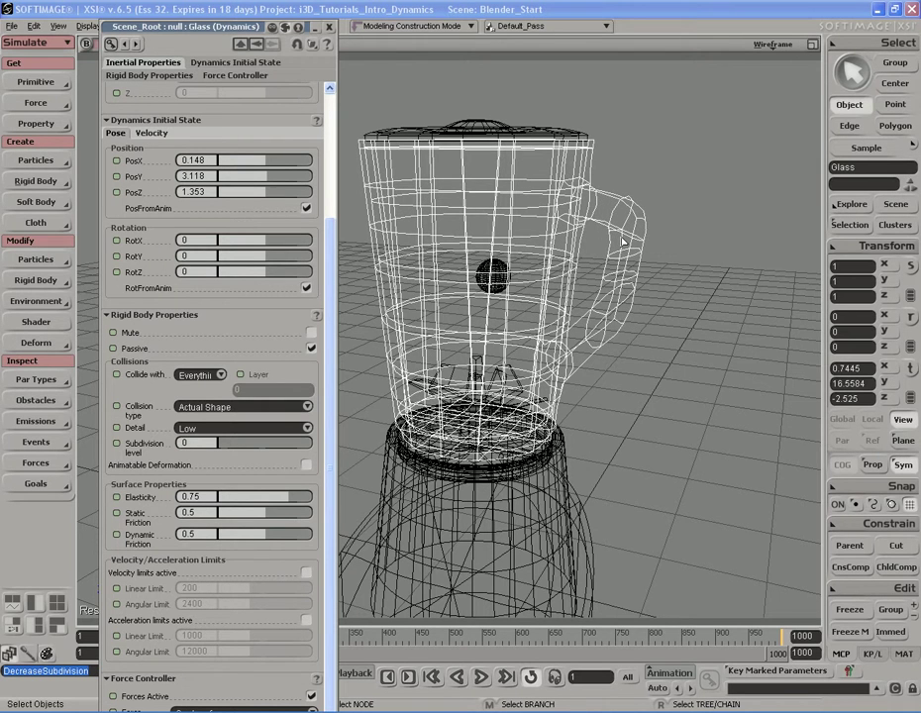
key("minus")
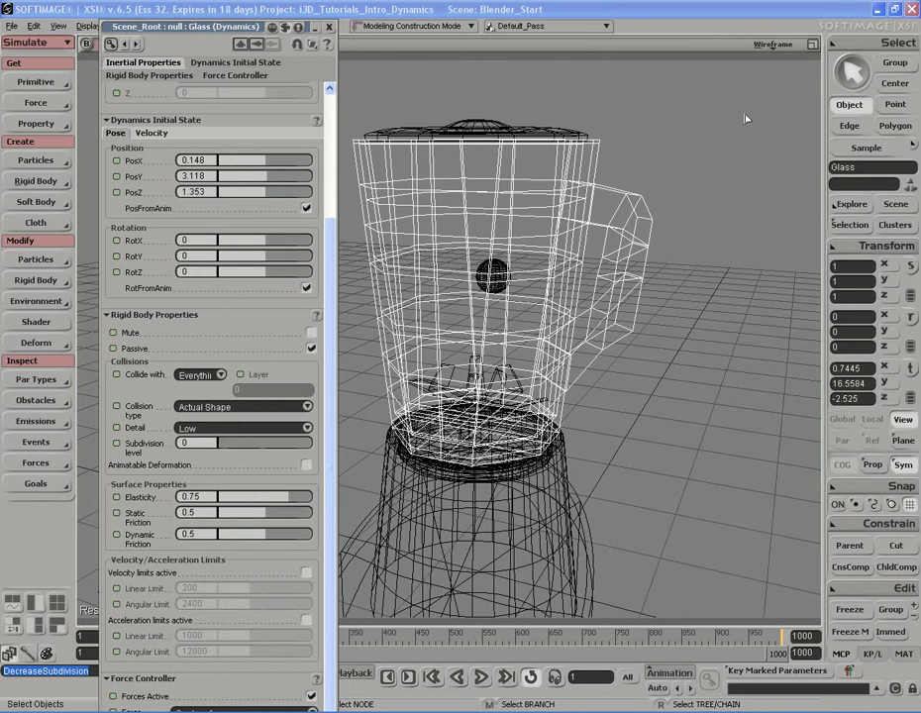
Show the scene shaded and compare the Glass's mesh at different subdivision levels, ending one level above the base mesh
left_click(775, 45)
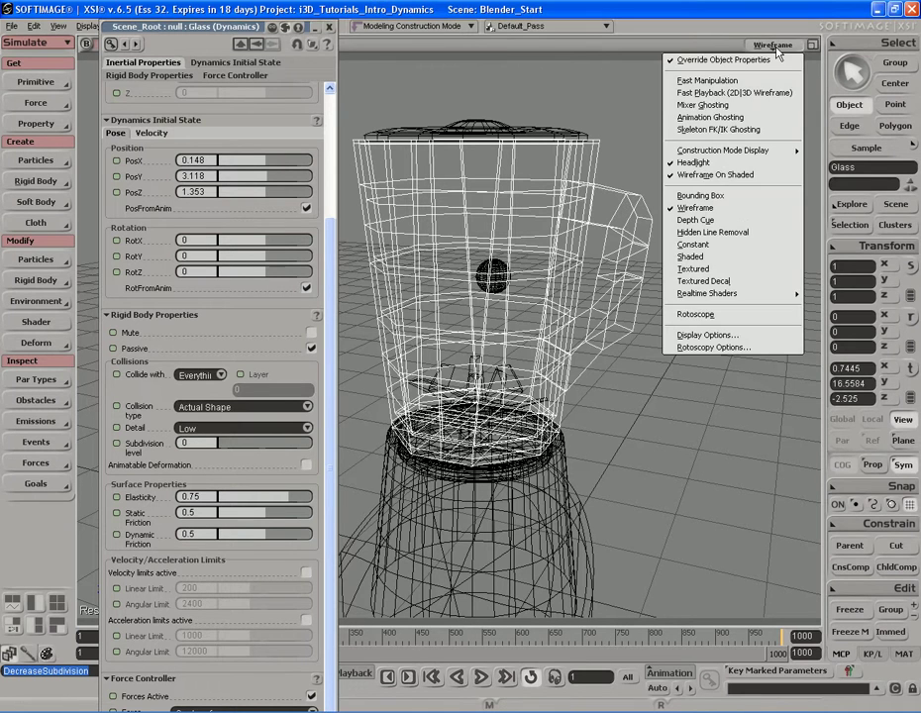
left_click(691, 257)
right_click_drag(627, 249, 662, 274)
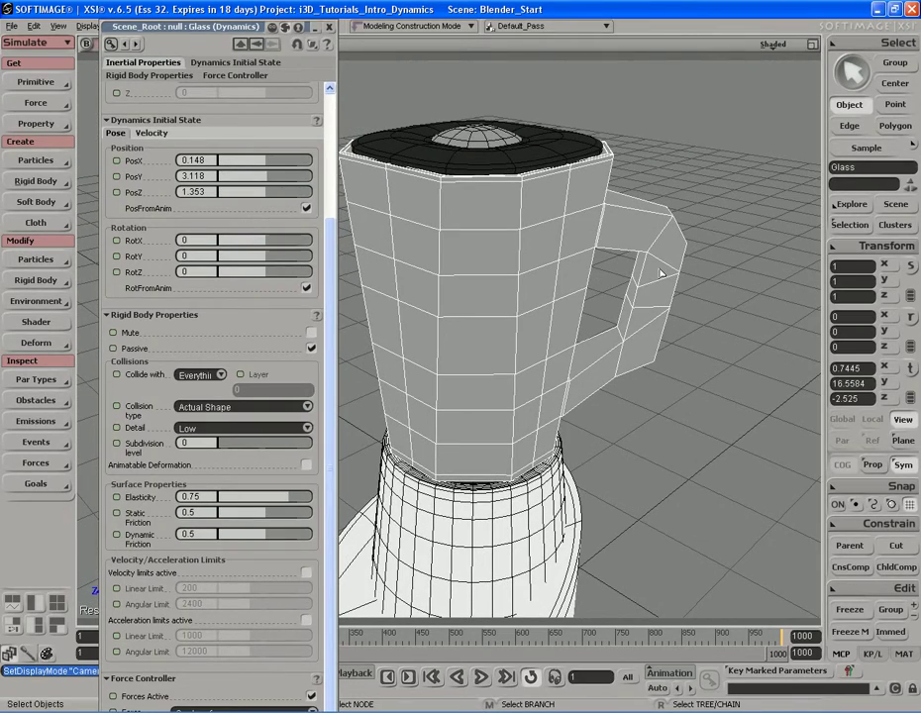
key("plus")
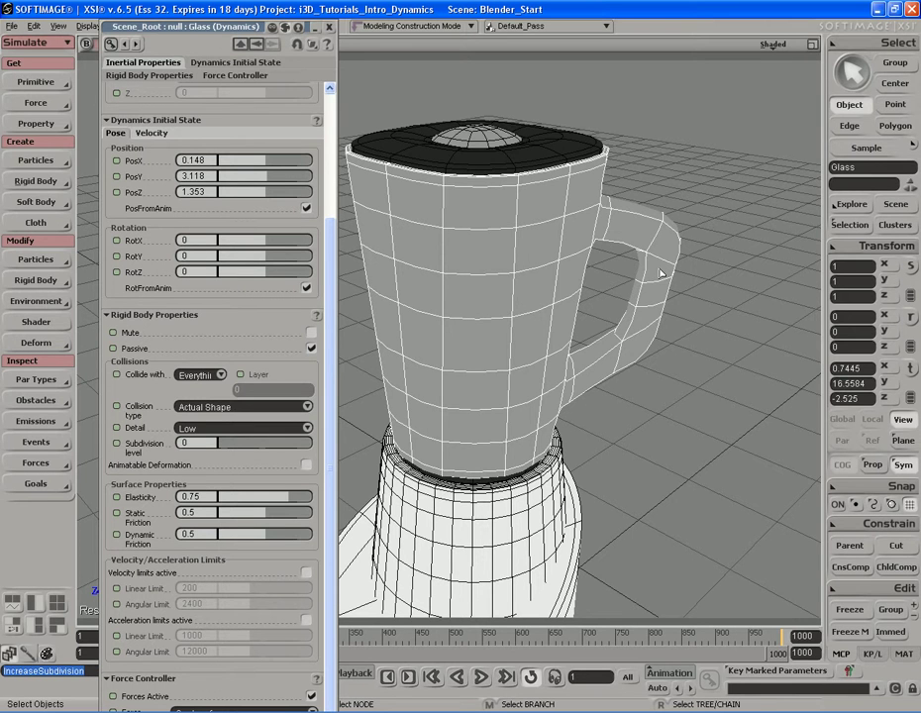
key("plus")
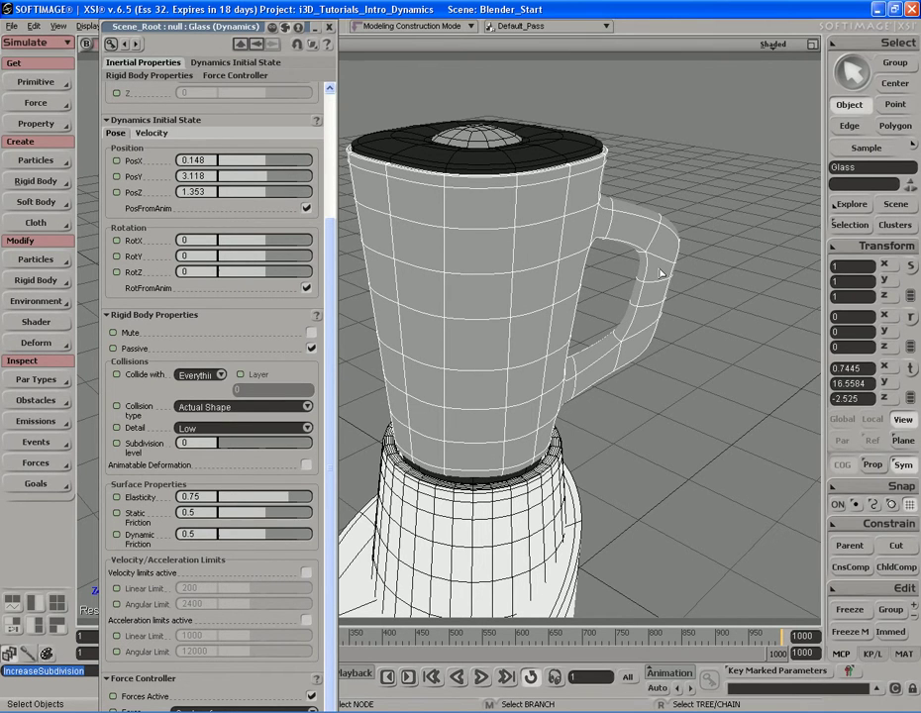
key("minus")
key("plus")
key("s")
right_click_drag(658, 242, 555, 336)
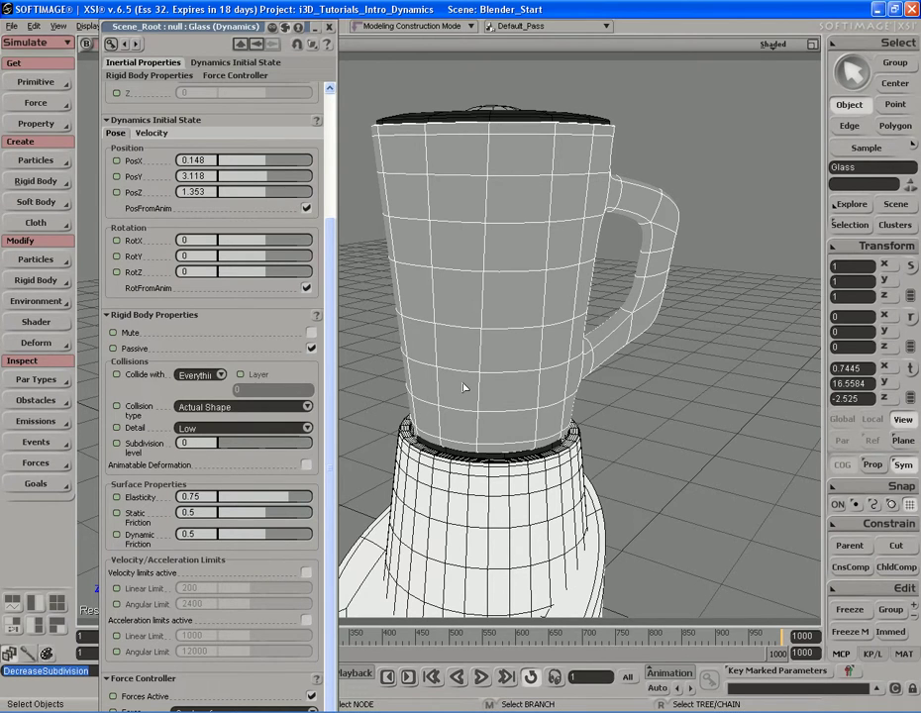
key("minus")
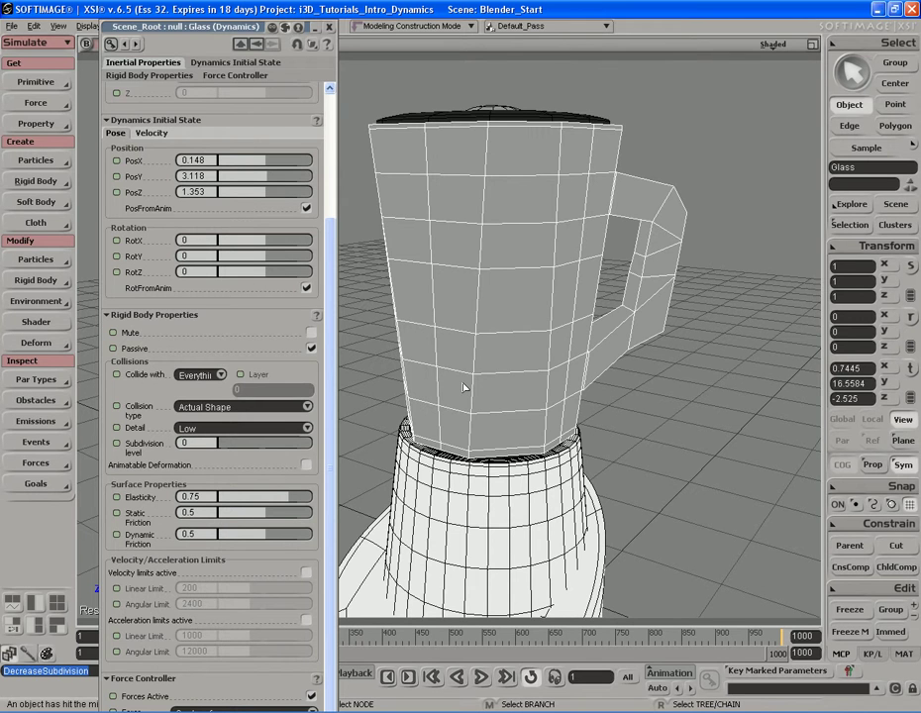
key("plus")
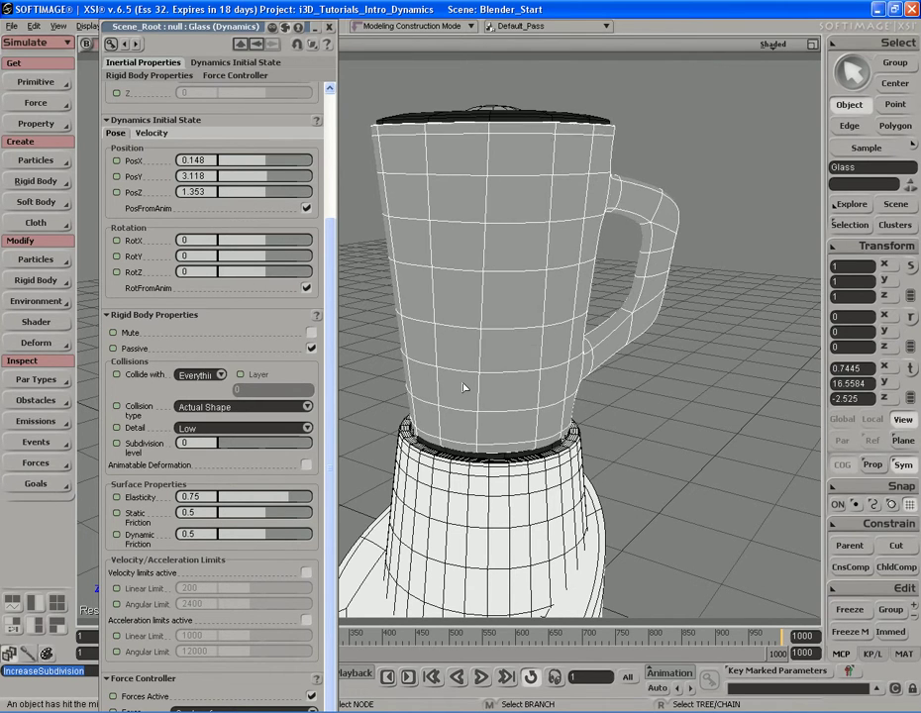
Set the Glass's collision subdivision level to 1 and its collision detail to Medium
left_click_drag(224, 451, 253, 447)
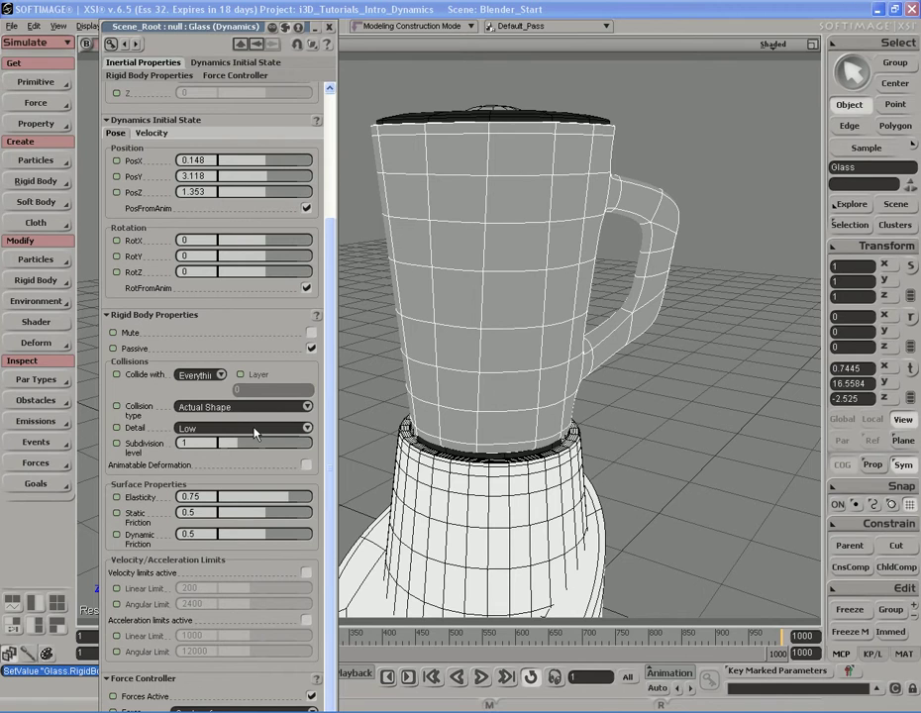
left_click(254, 429)
left_click(255, 442)
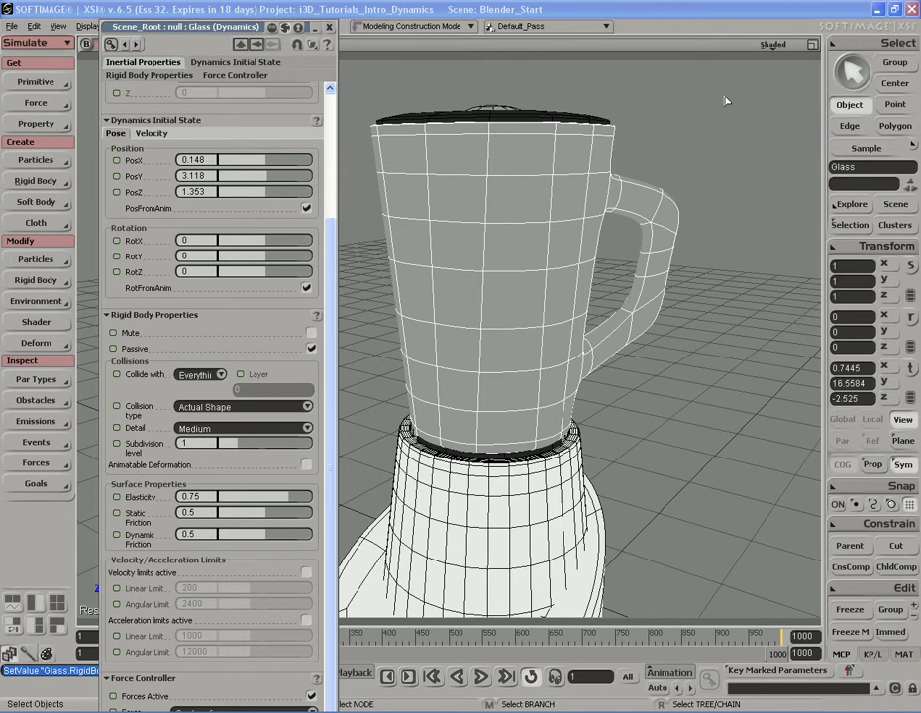
Return the camera view to wireframe display and close the Glass's dynamics properties
left_click(773, 45)
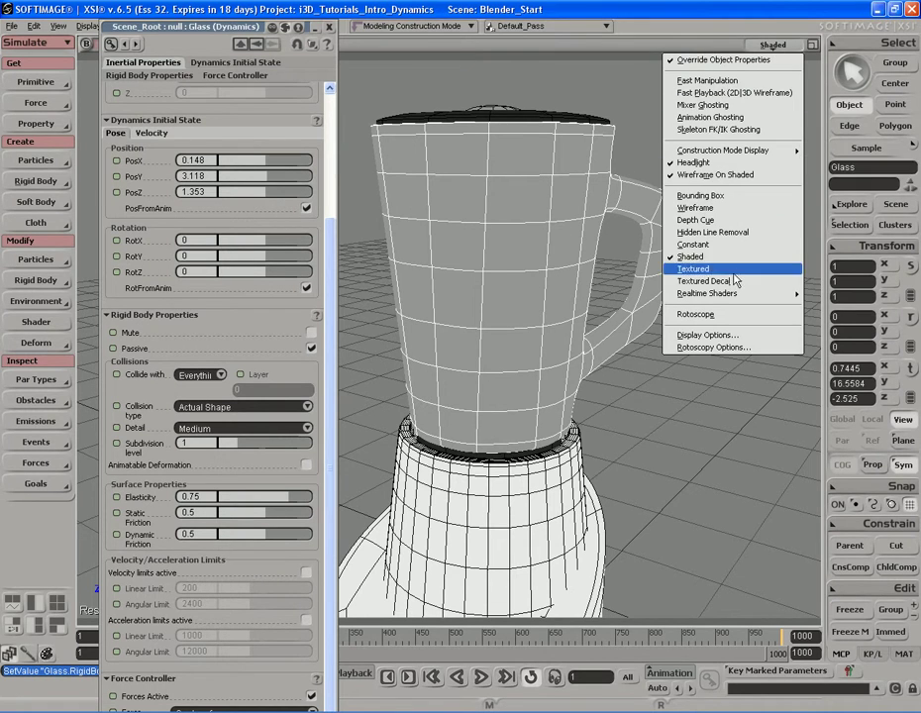
left_click(696, 207)
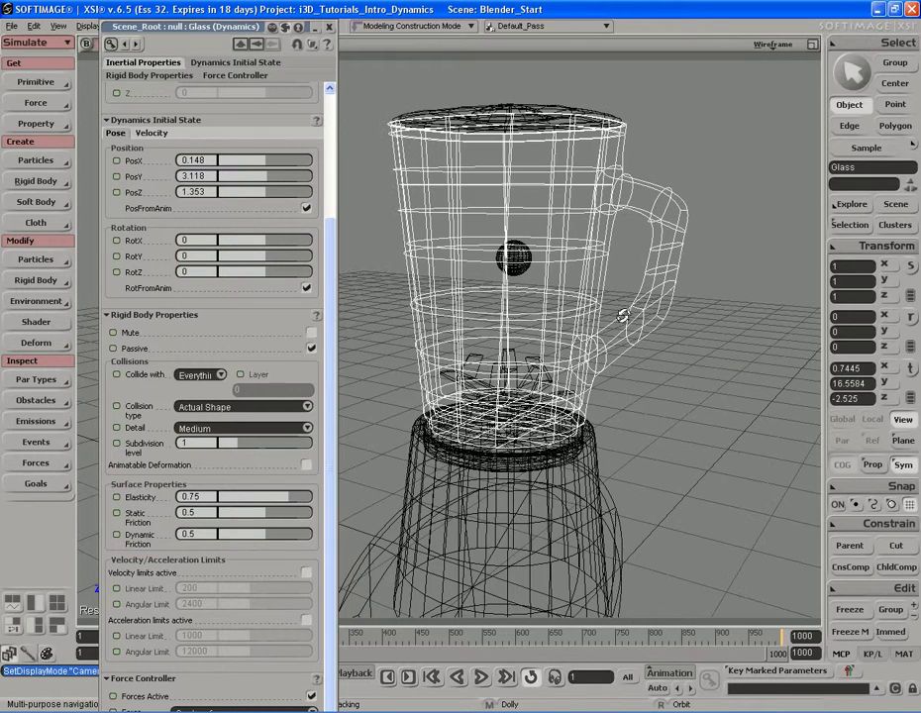
key("space")
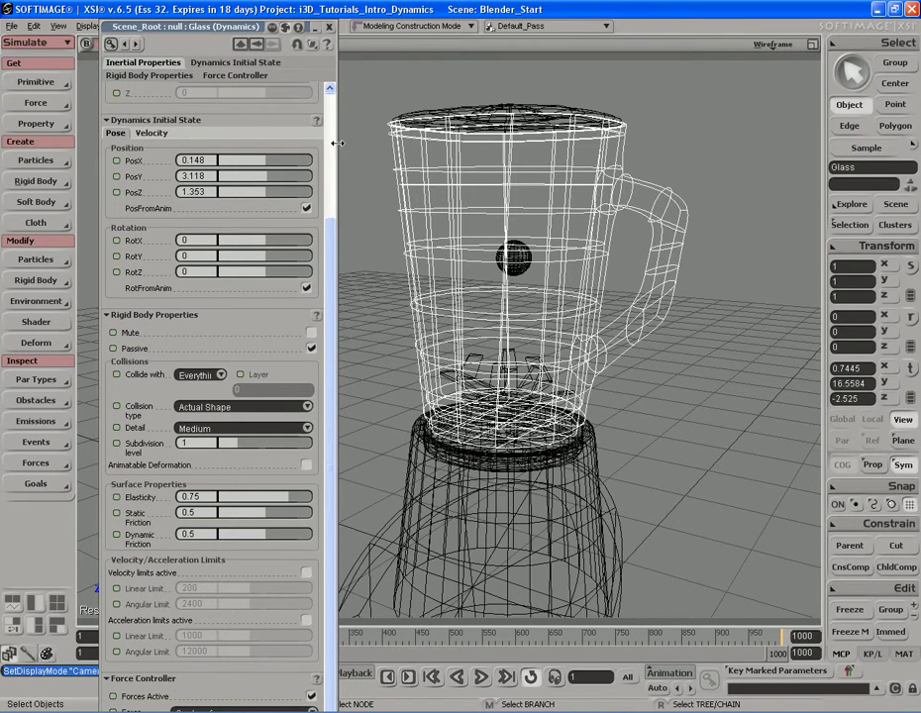
left_click(331, 29)
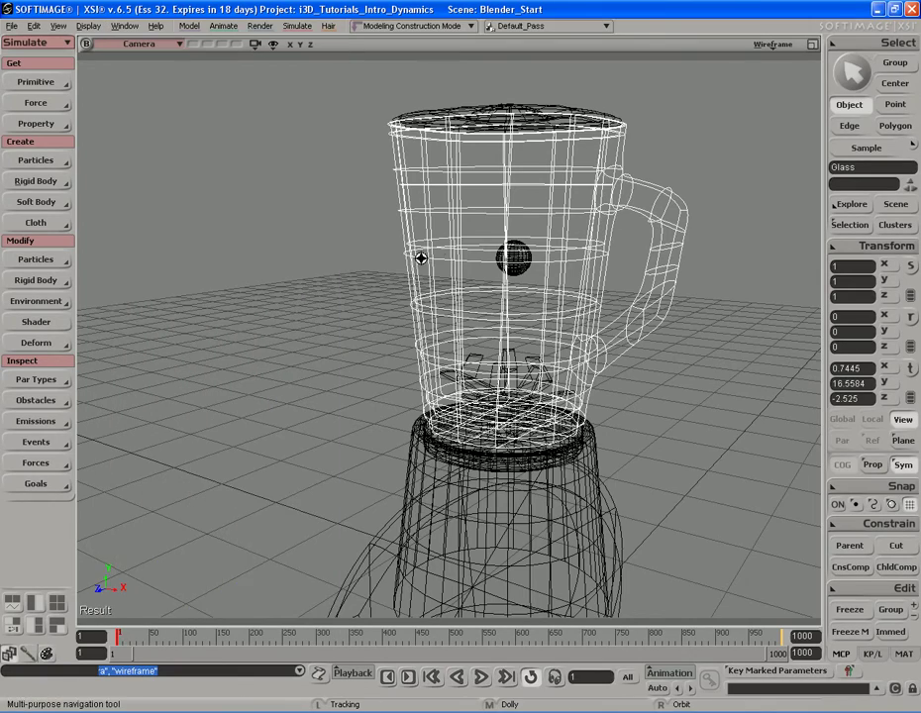
Review the rigid bodies set up so far by selecting the Glass and the i3D_Sphere in turn
key("s")
left_click_drag(484, 248, 392, 263)
right_click_drag(392, 264, 391, 265)
middle_click_drag(389, 265, 495, 259)
key("space")
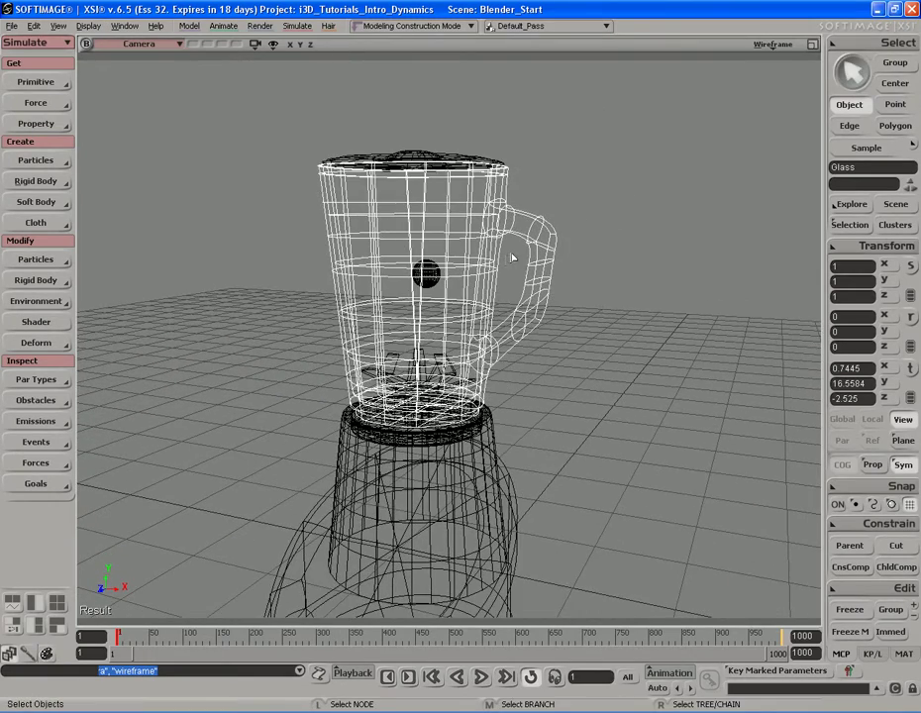
left_click(507, 240)
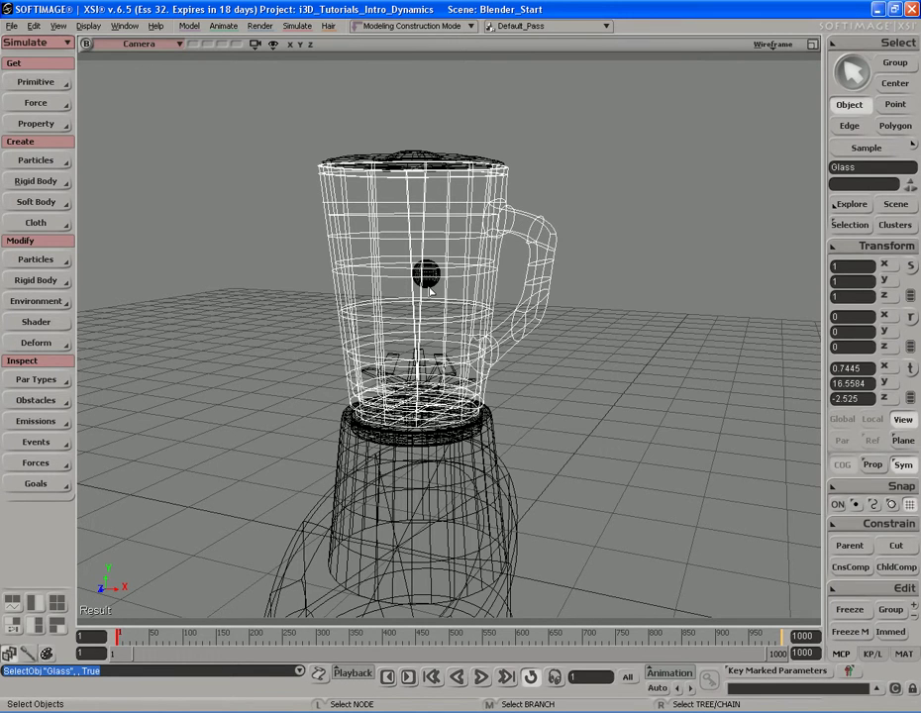
left_click(426, 275)
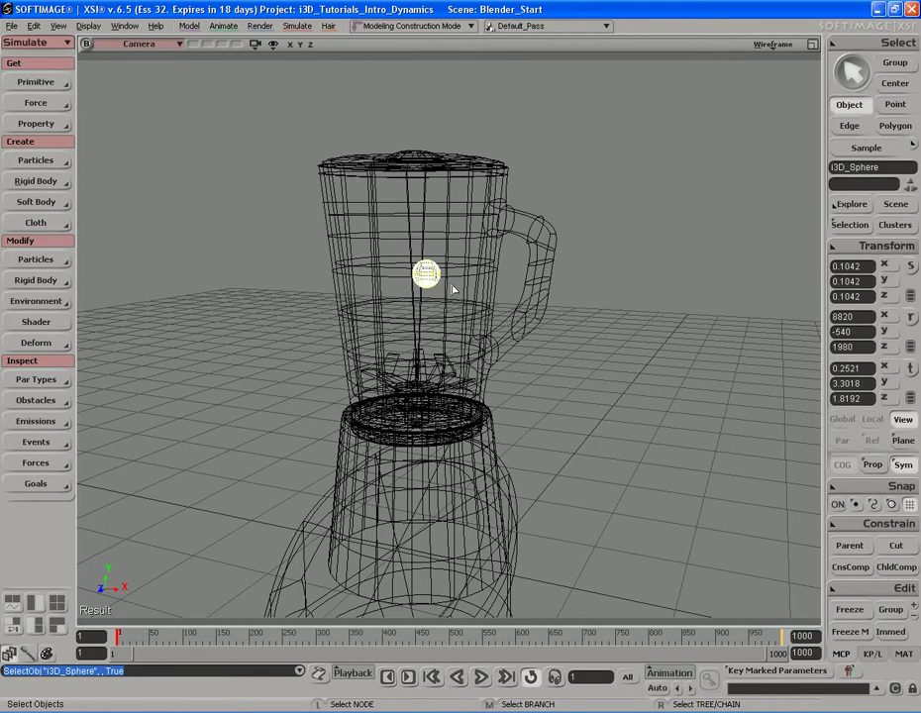
Make the Blades at the bottom of the blender jar a passive rigid body
key("s")
left_click_drag(462, 282, 476, 253)
scroll(476, 253, "up", 8)
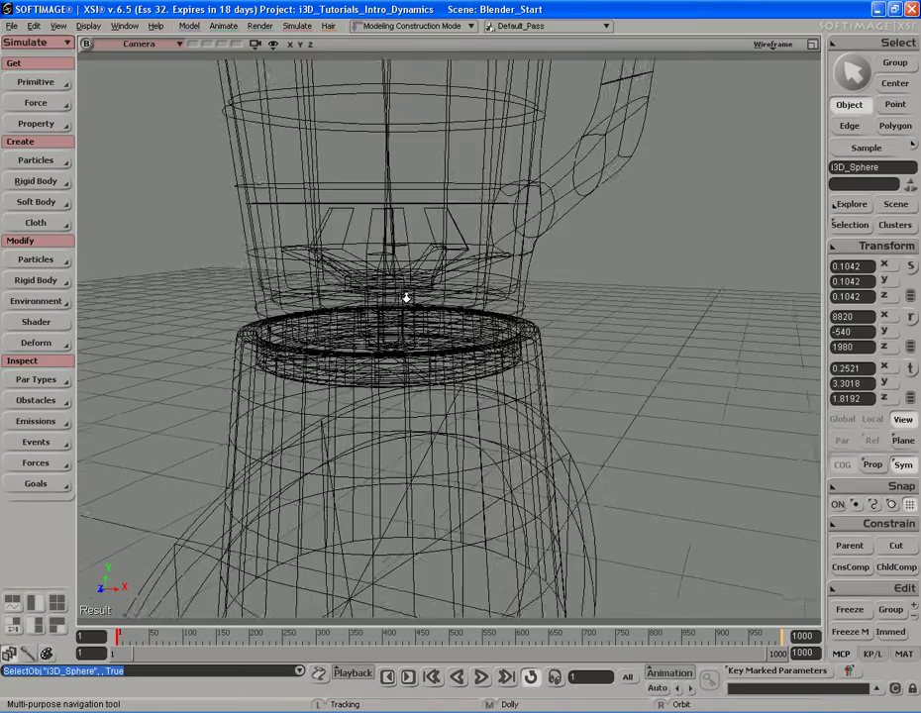
key("space")
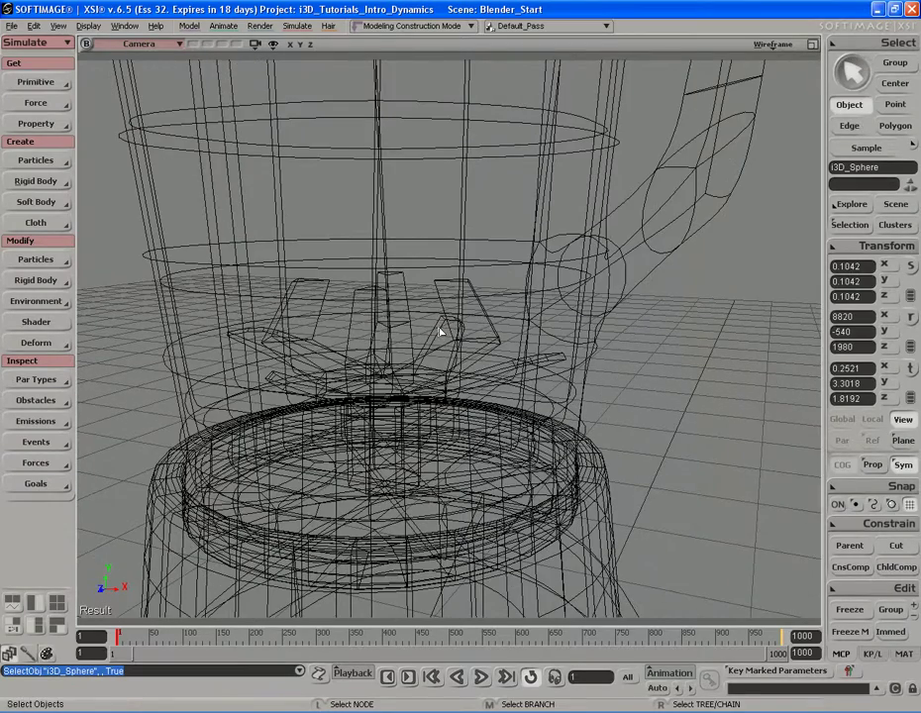
left_click(445, 325)
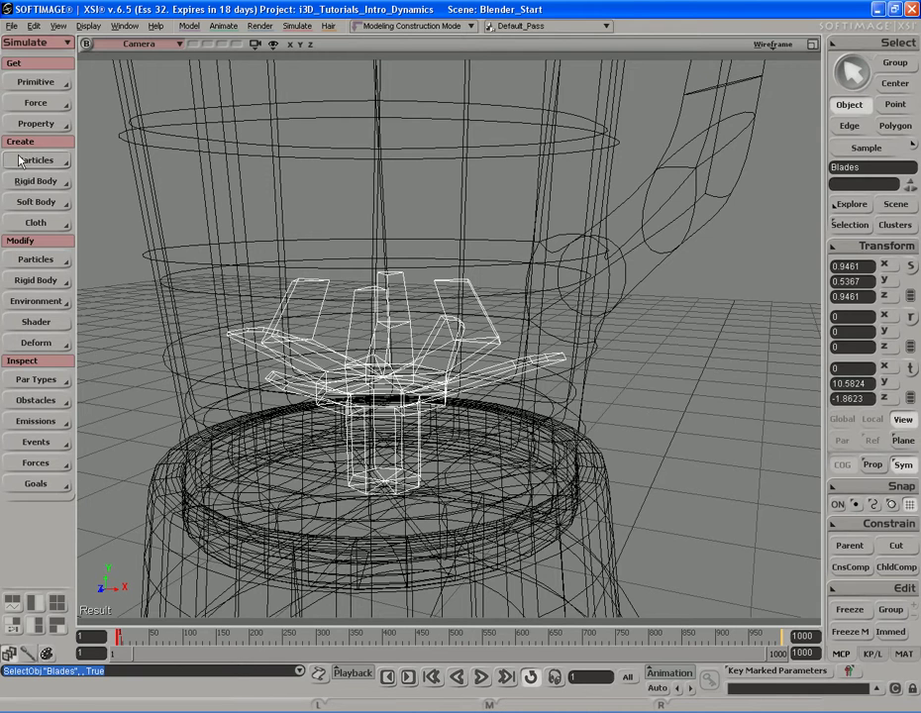
left_click(49, 181)
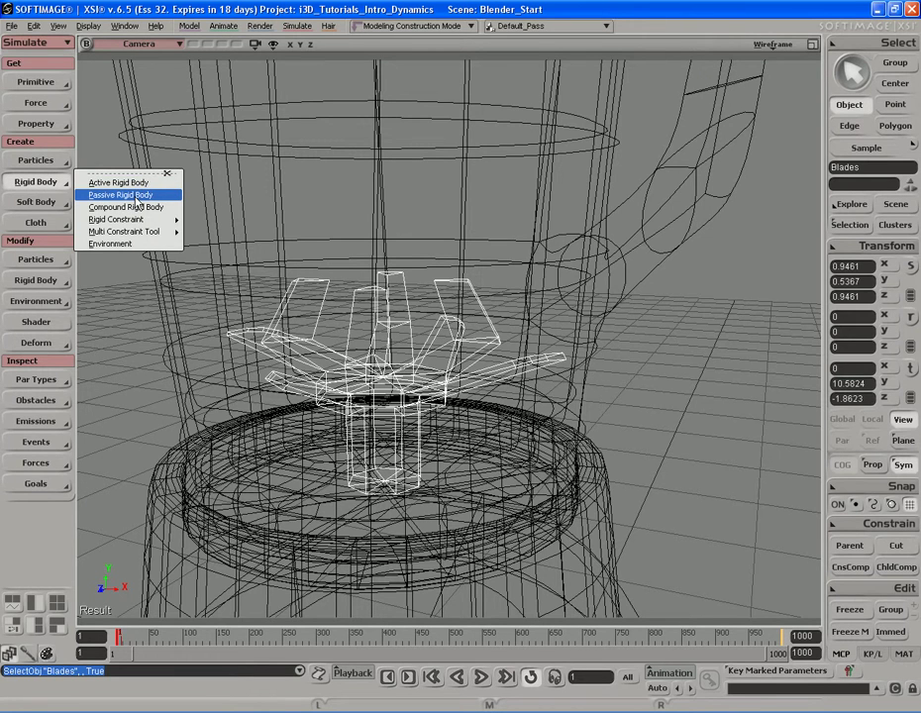
left_click(137, 196)
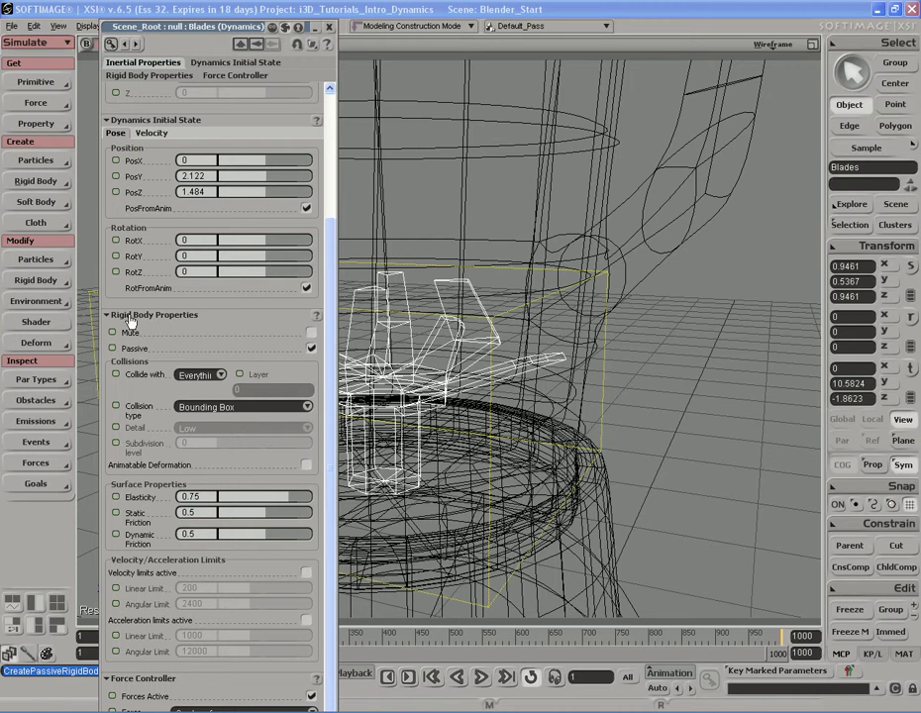
Set the Blades' collision type to Actual Shape with Medium detail and close their dynamics properties
left_click(238, 406)
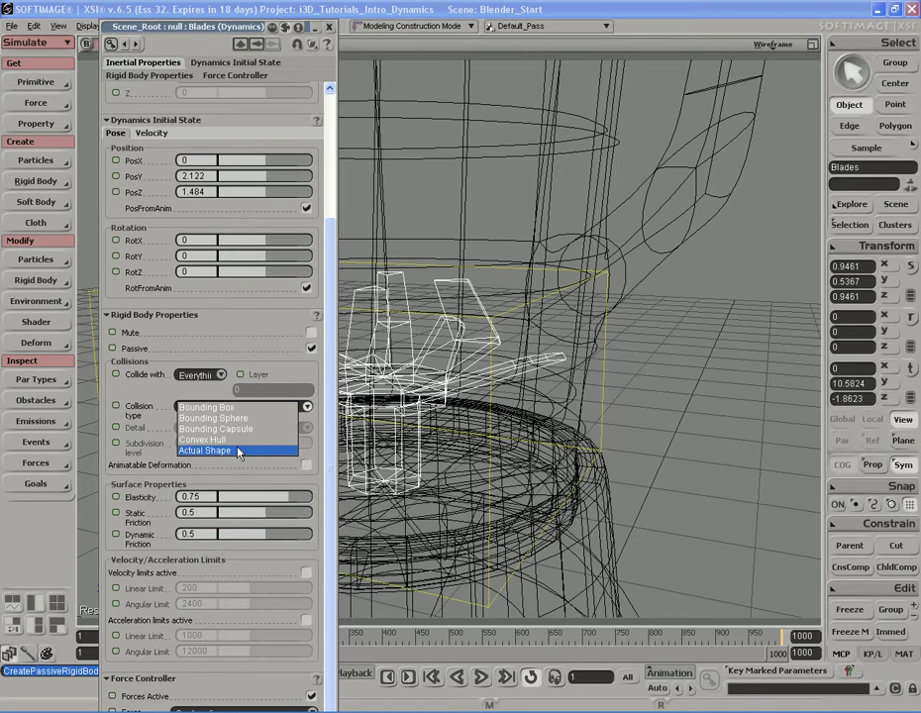
left_click(238, 452)
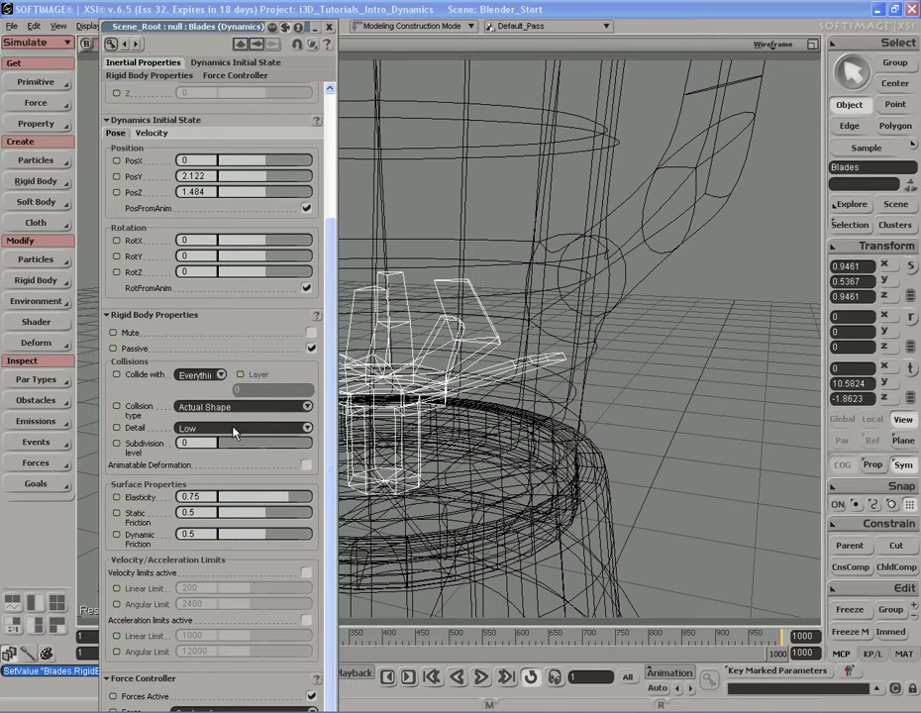
left_click(234, 432)
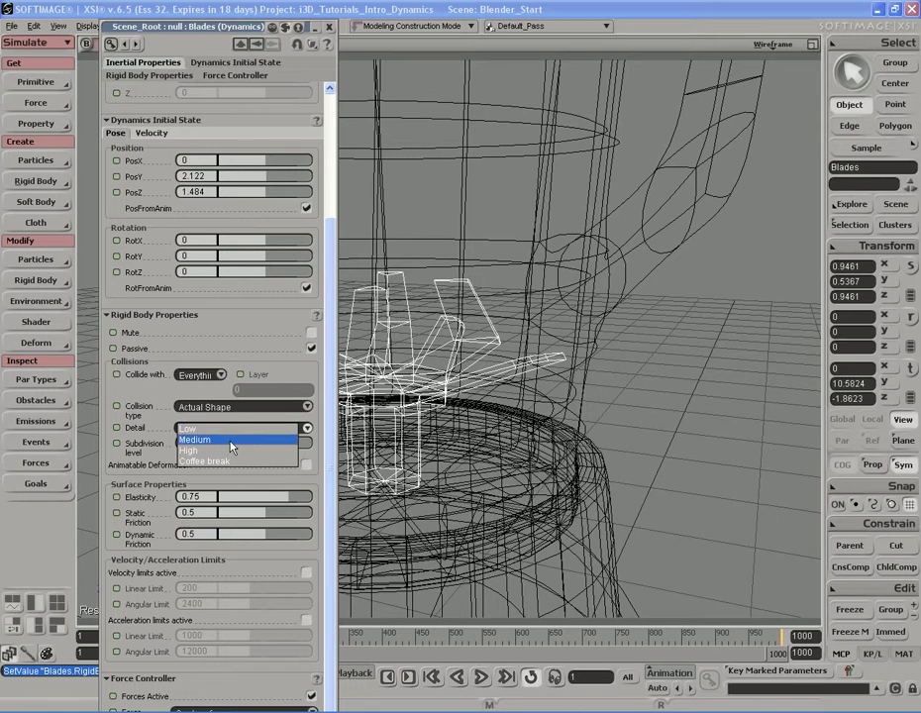
left_click(229, 441)
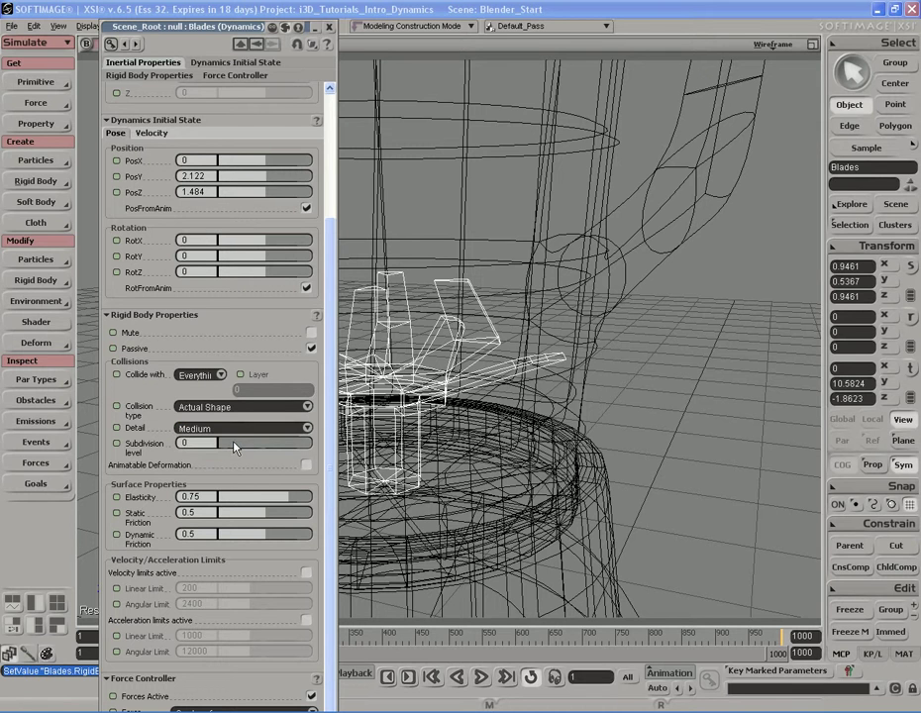
left_click(327, 29)
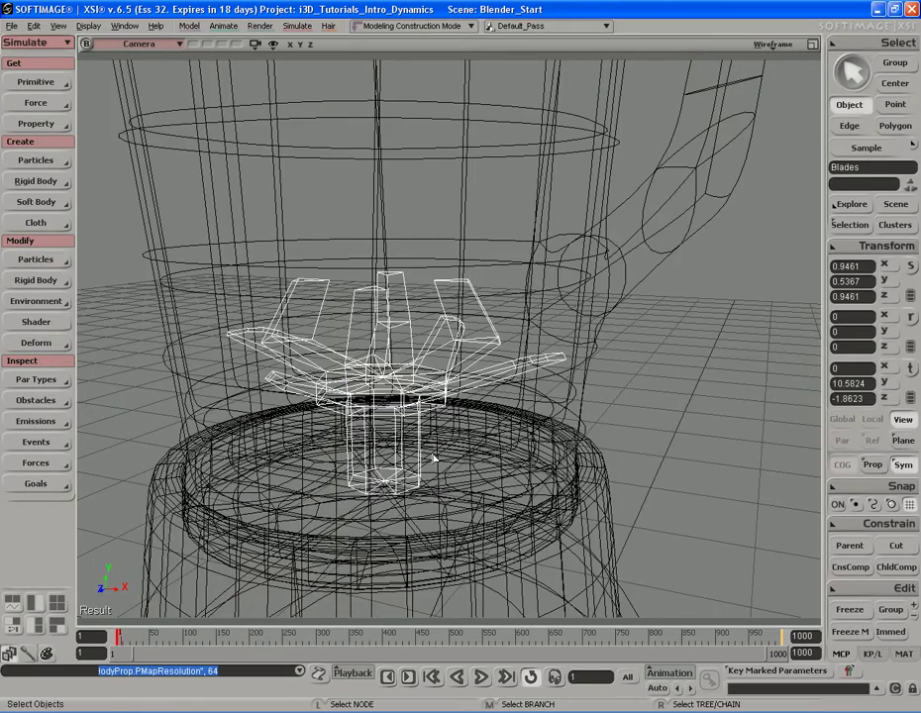
Make the Glass_Cover lid on top of the blender jar a passive rigid body
key("s")
right_click_drag(317, 333, 328, 436)
scroll(329, 435, "down", 10)
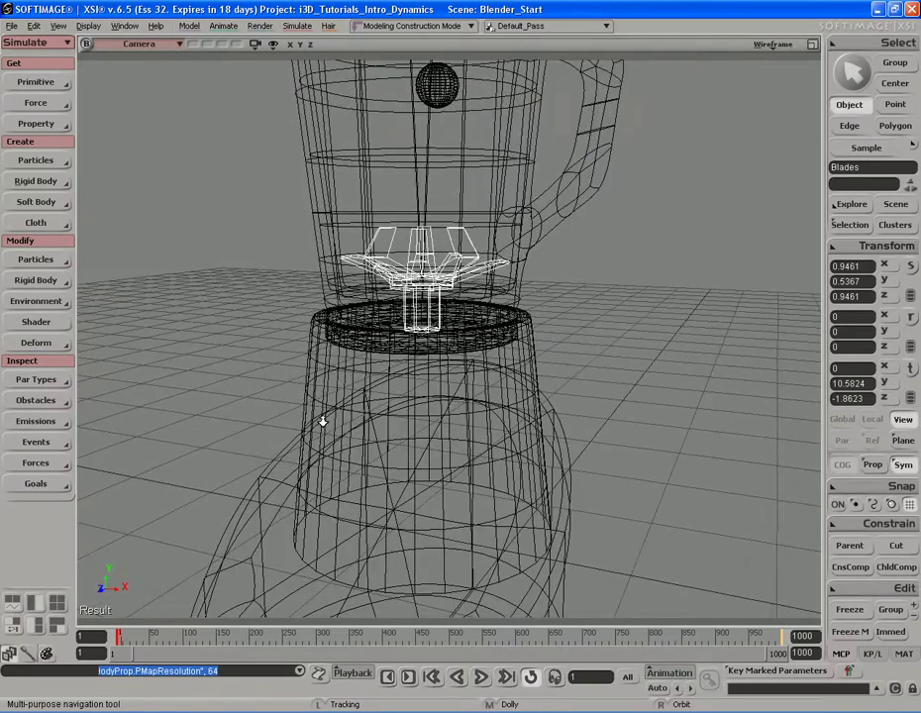
mouse_move(516, 404)
middle_mouse_down()
mouse_move(510, 364)
mouse_move(505, 412)
middle_mouse_up()
scroll(577, 405, "up", 4)
key("space")
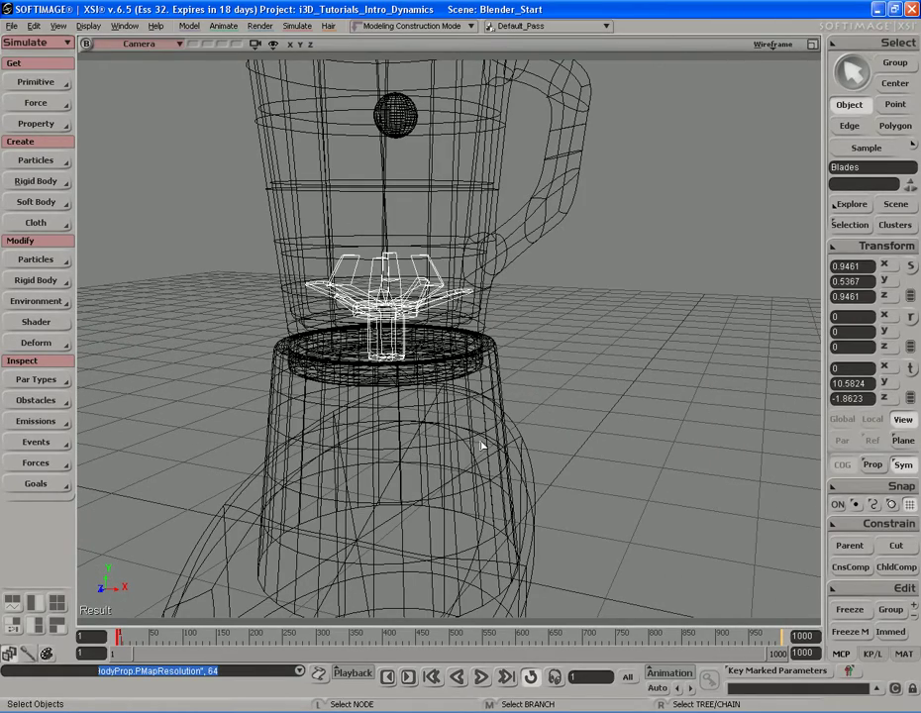
key("s")
scroll(354, 434, "down", 8)
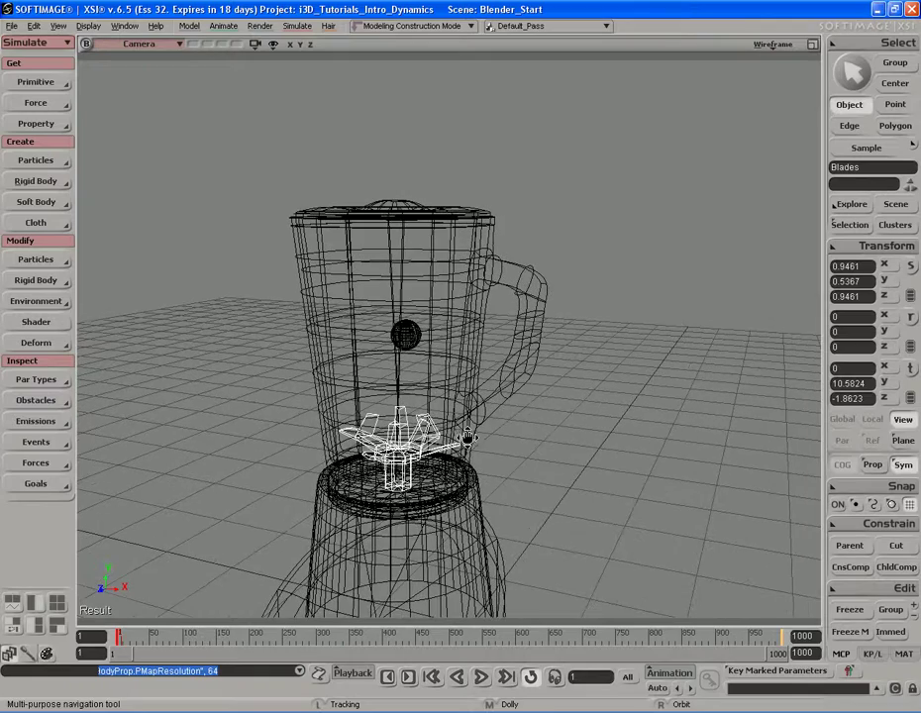
key("space")
key("s")
right_click_drag(495, 277, 472, 278)
key("space")
left_click(438, 239)
scroll(466, 298, "up", 5)
middle_click_drag(413, 299, 503, 359)
left_click_drag(503, 368, 508, 263)
key("space")
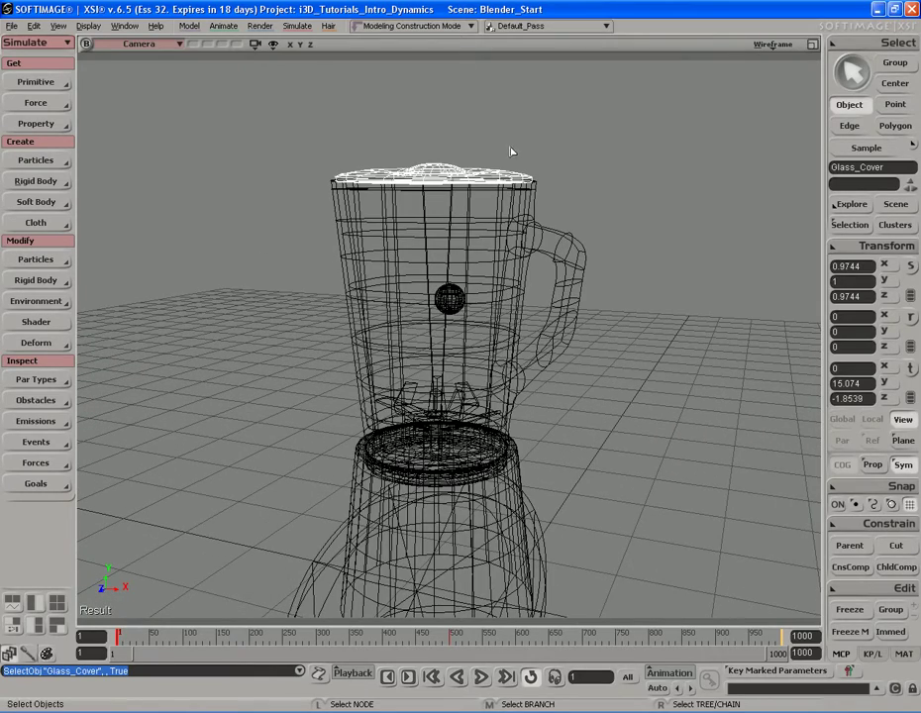
key("s")
right_click_drag(546, 357, 500, 308)
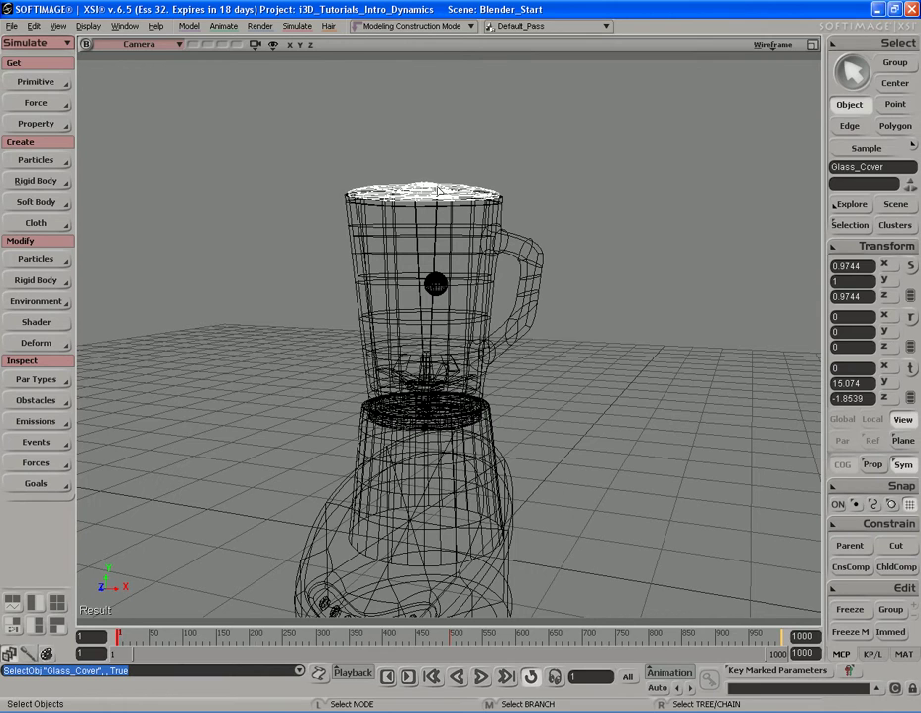
left_click(40, 182)
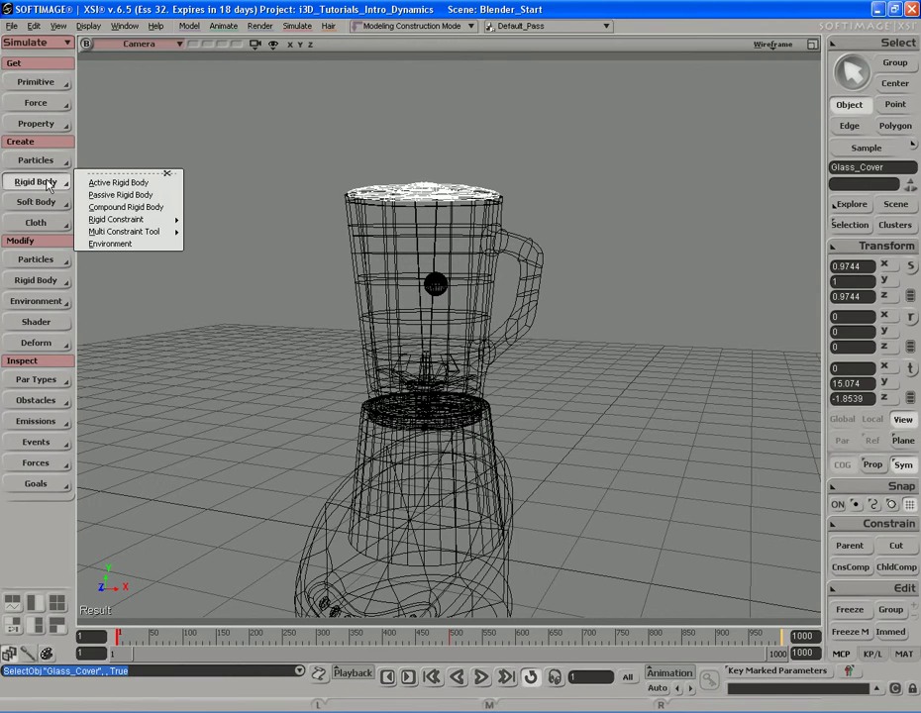
left_click(121, 195)
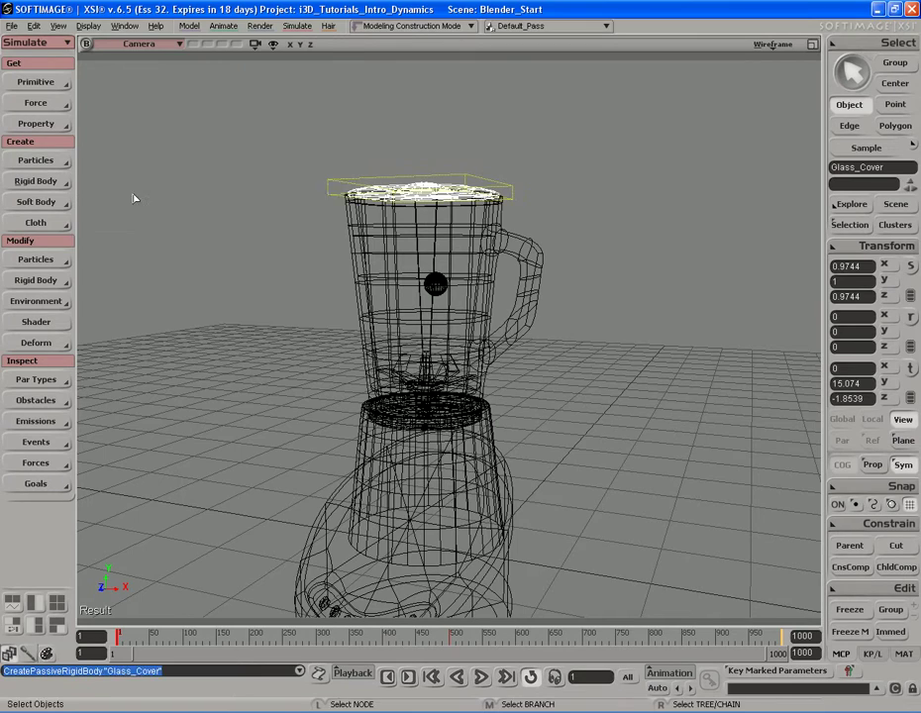
Inspect how the Glass_Cover's bounding box collision volume fits around the lid from several angles
key("s")
mouse_move(484, 286)
right_mouse_down()
mouse_move(430, 286)
mouse_move(422, 269)
mouse_move(477, 266)
right_mouse_up()
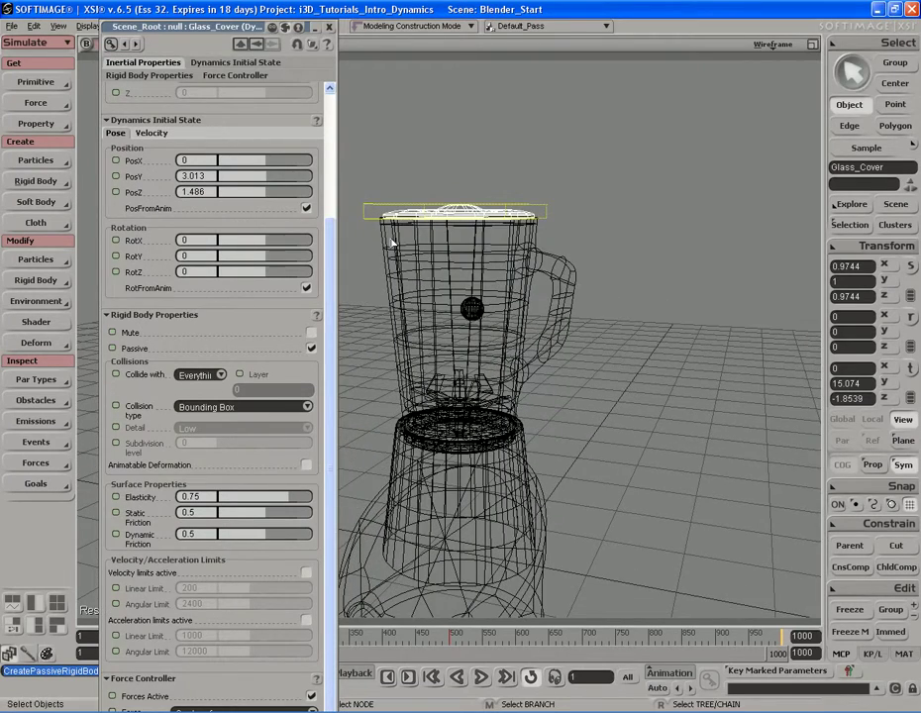
key("s")
middle_click_drag(404, 261, 513, 352)
mouse_move(513, 352)
right_mouse_down()
mouse_move(506, 304)
mouse_move(506, 329)
right_mouse_up()
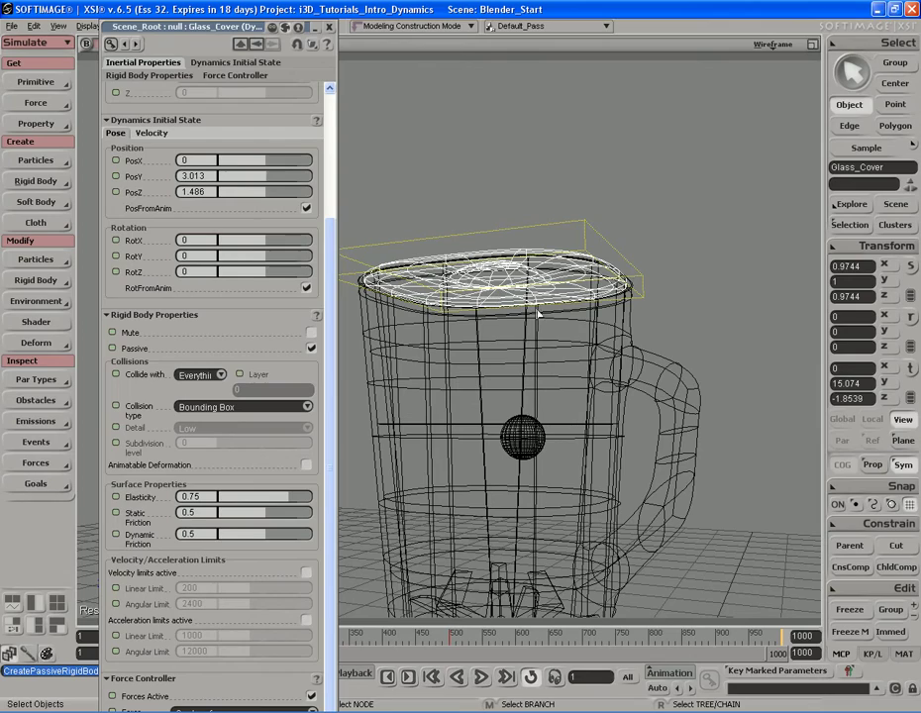
key("s")
right_click_drag(394, 281, 539, 308)
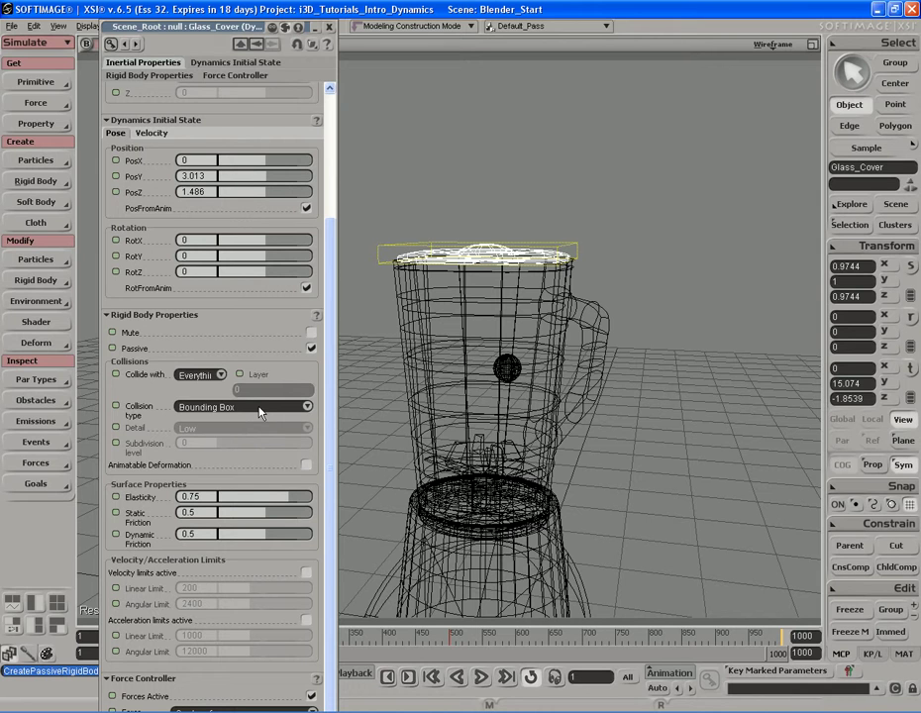
Set the Glass_Cover's collision type to Bounding Box, check its fit around the lid and close the dynamics properties
left_click(260, 413)
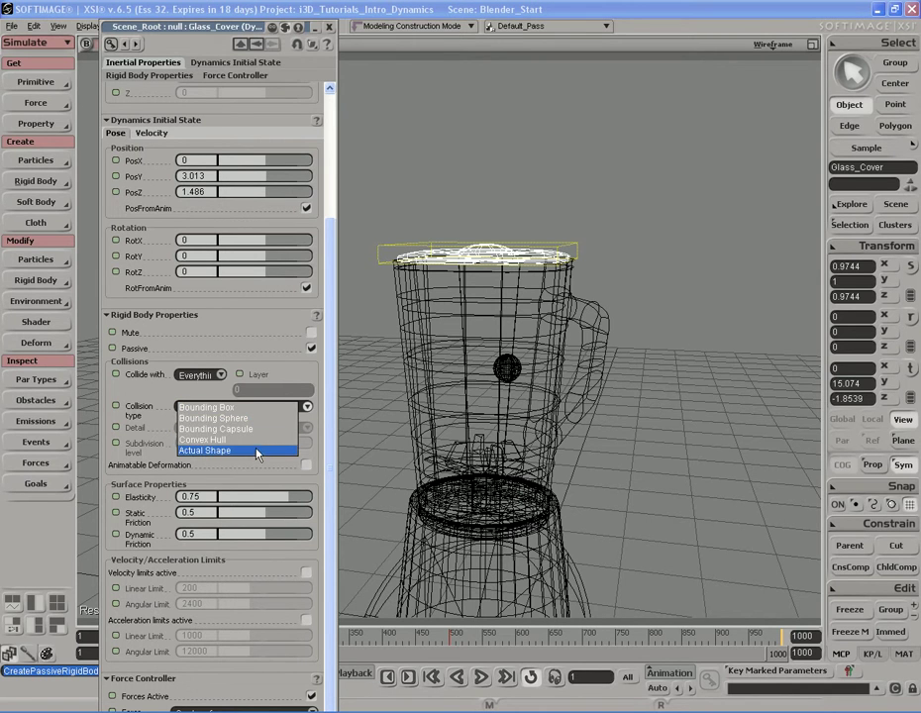
left_click(256, 408)
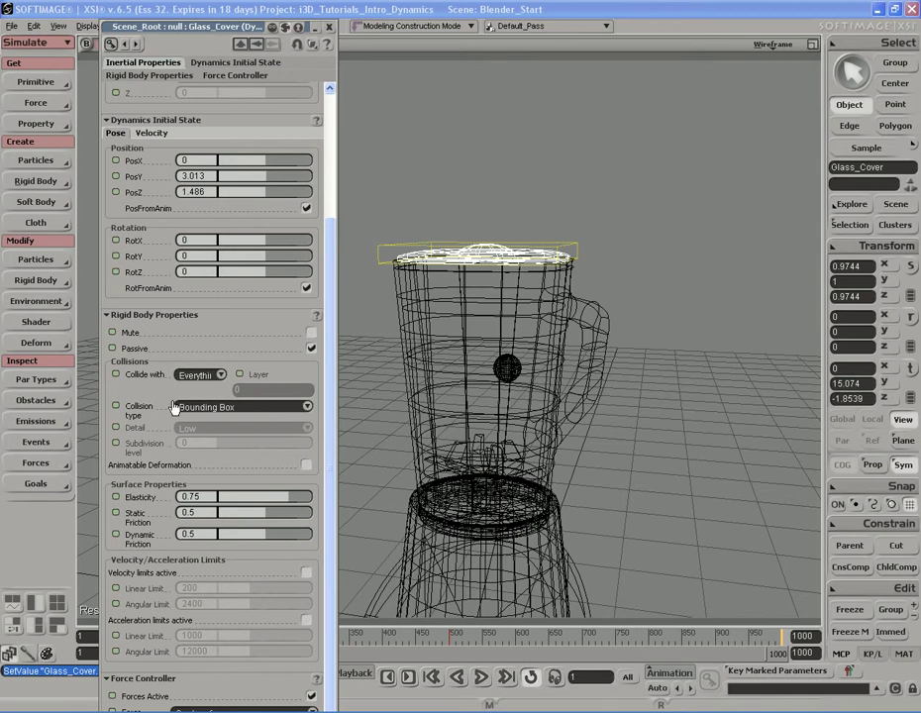
key("s")
right_click_drag(467, 374, 460, 338)
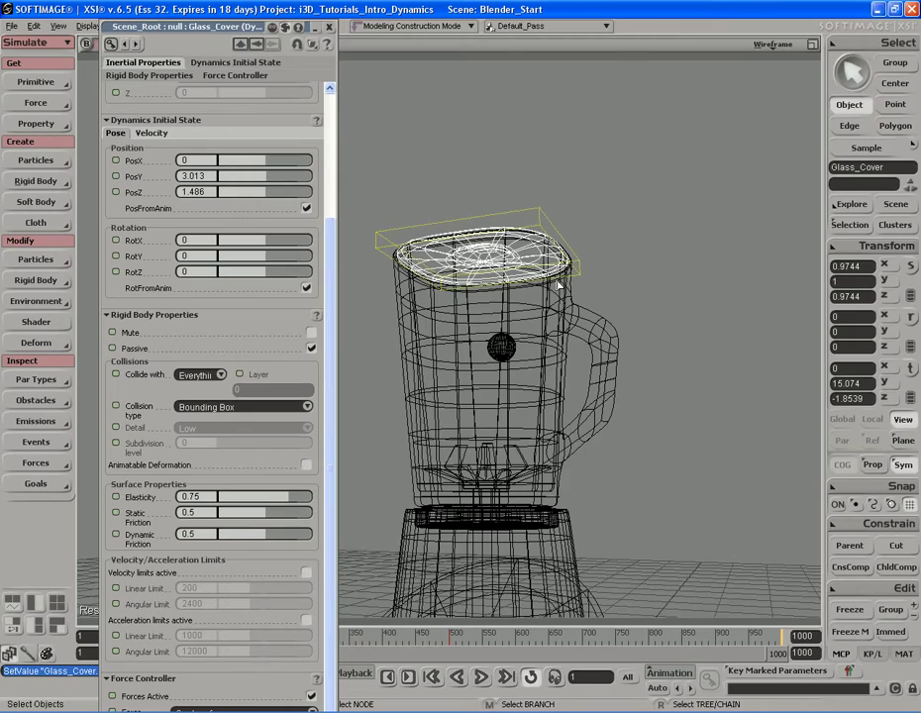
key("s")
right_click_drag(520, 263, 535, 329)
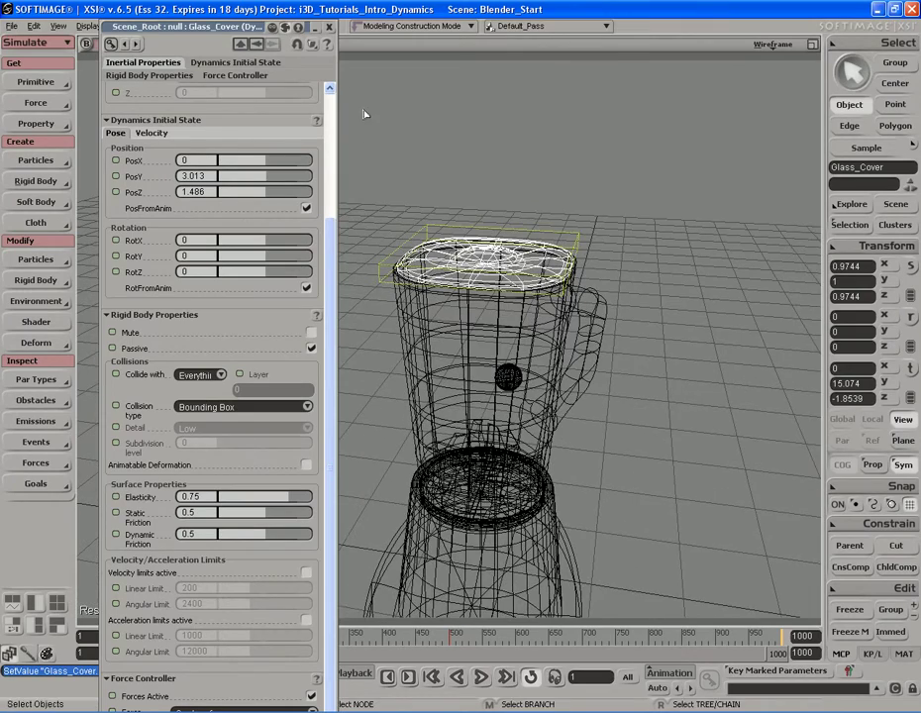
left_click(326, 28)
Play the rigid body simulation with the whole blender in view and return to the first frame
key("s")
right_click_drag(590, 391, 543, 369)
mouse_move(544, 370)
middle_mouse_down()
mouse_move(462, 383)
mouse_move(487, 386)
mouse_move(533, 362)
middle_mouse_up()
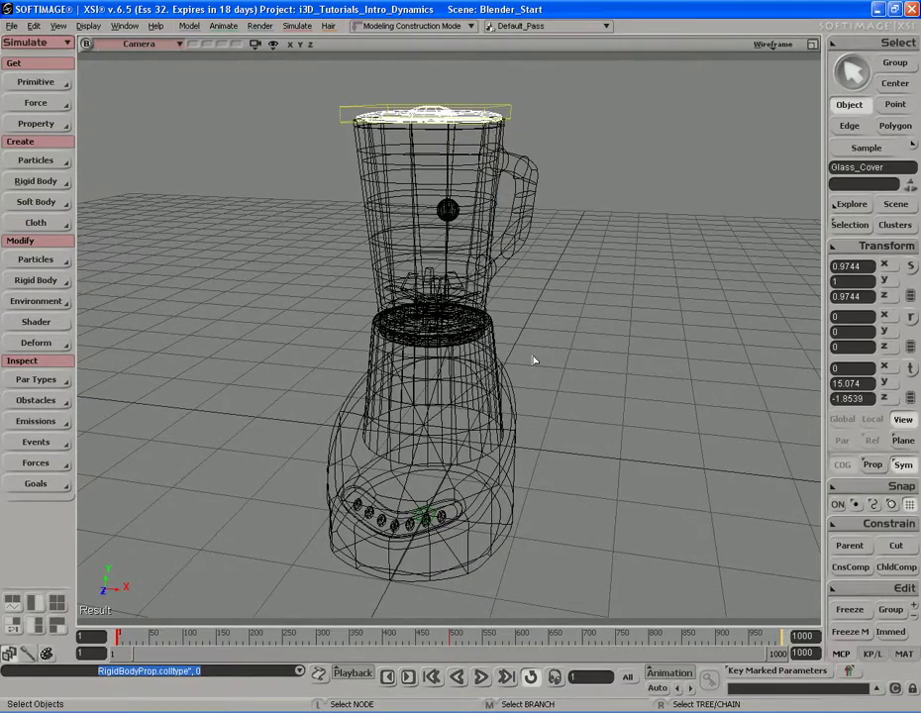
key("s")
left_click_drag(539, 323, 539, 333)
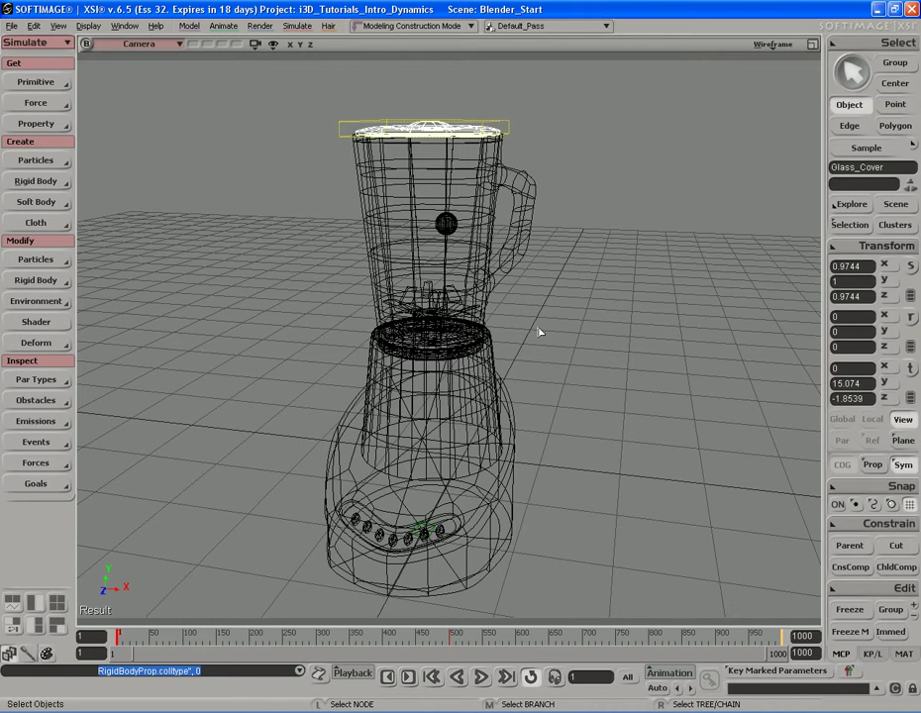
key("s")
mouse_move(554, 333)
middle_mouse_down()
mouse_move(555, 386)
mouse_move(552, 342)
middle_mouse_up()
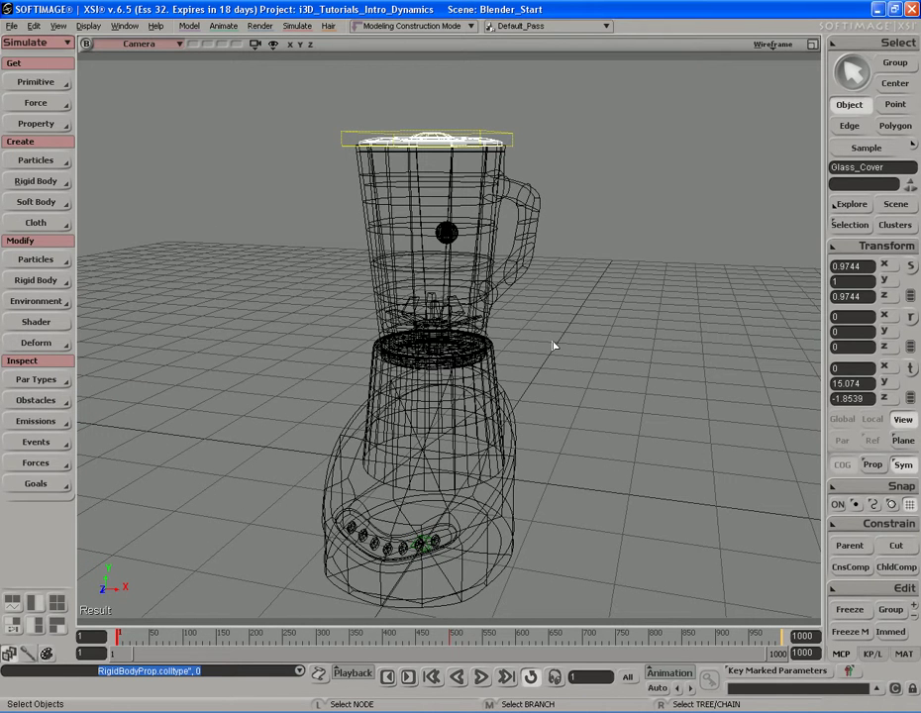
key("F10")
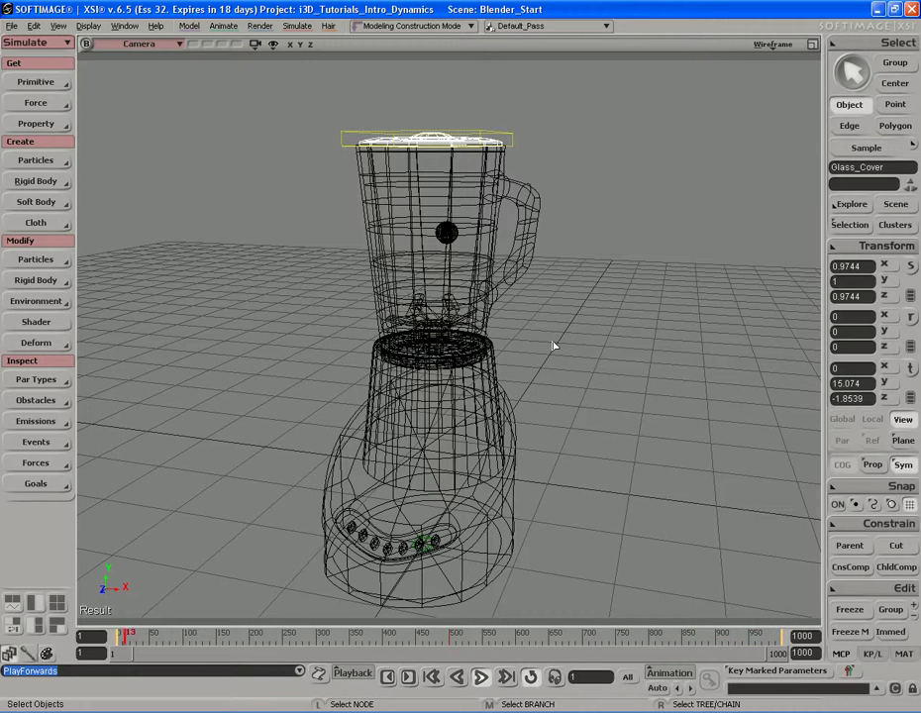
key("Home")
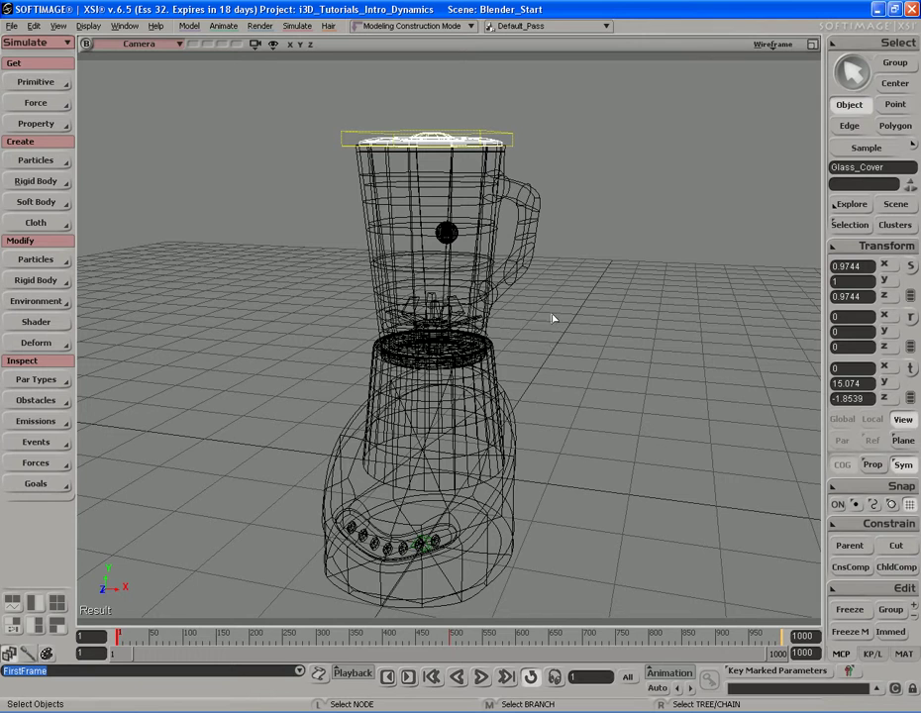
Clear the selection and add a Turbulence force to the scene
left_click(592, 258)
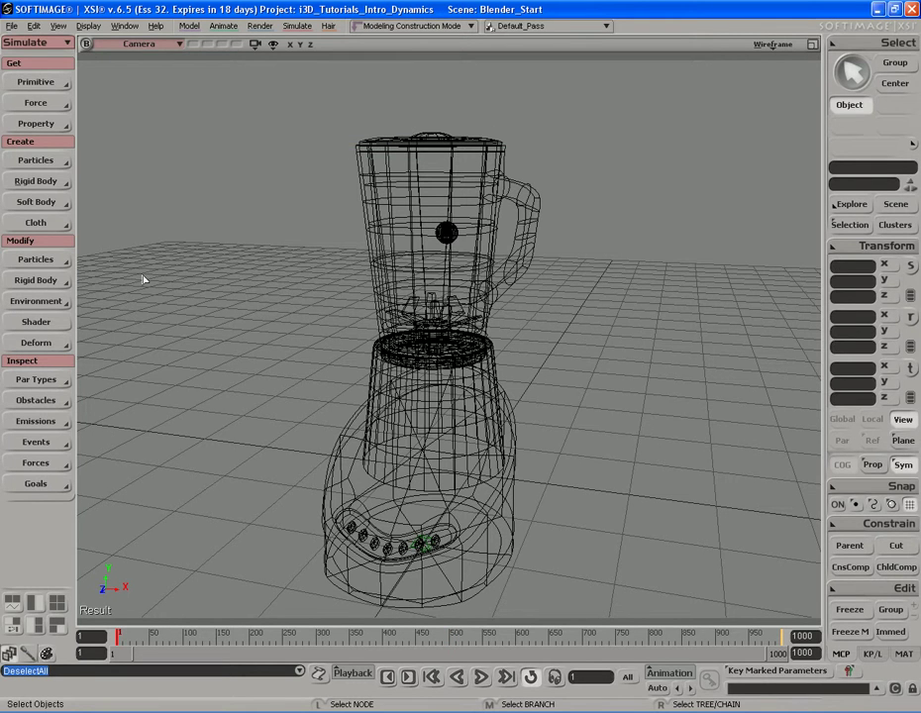
left_click(44, 107)
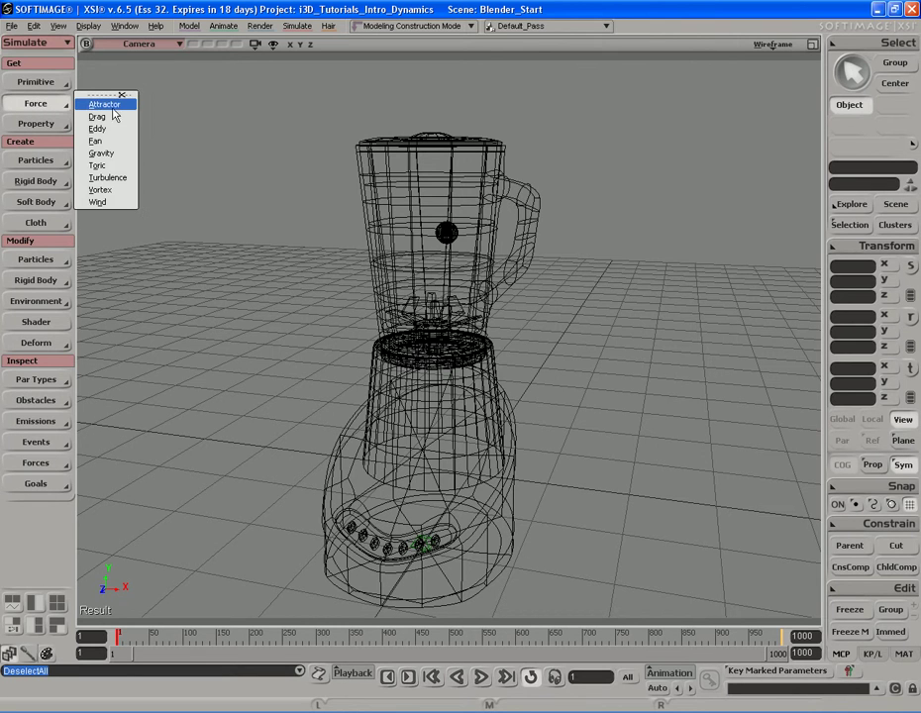
left_click(109, 178)
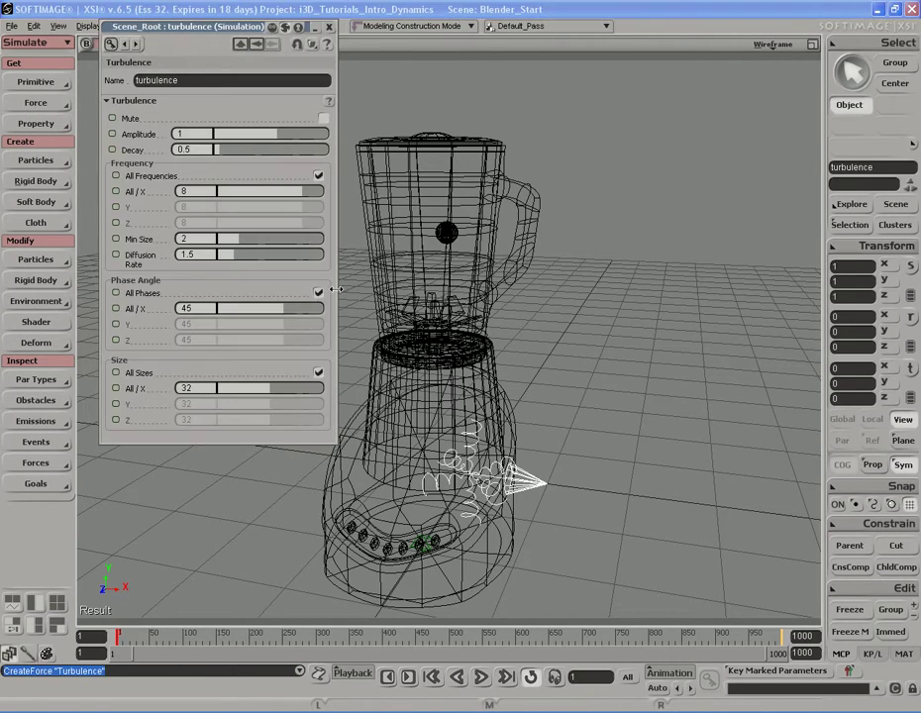
Examine the turbulence force's position and direction relative to the blender, then restore the earlier camera view
key("s")
right_click_drag(497, 329, 544, 346)
key("space")
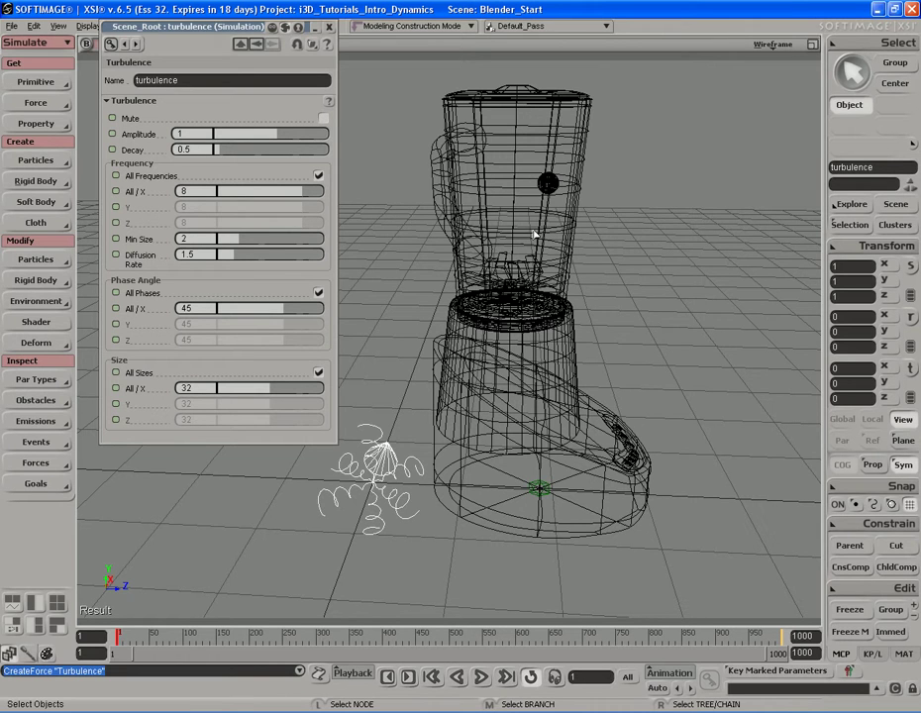
key("s")
right_click_drag(526, 210, 536, 249)
key("space")
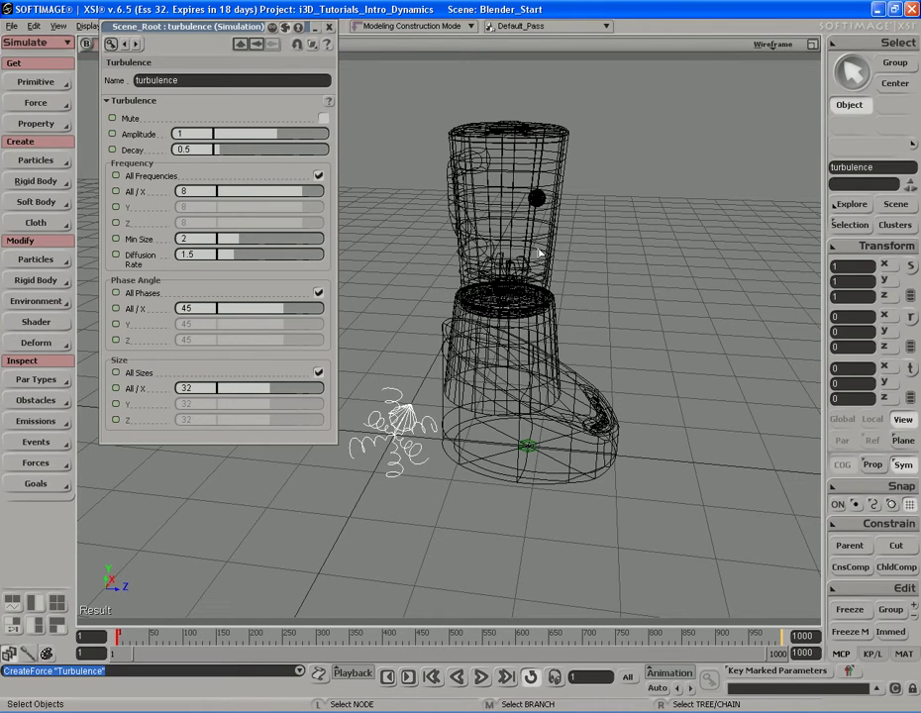
key("alt+z")
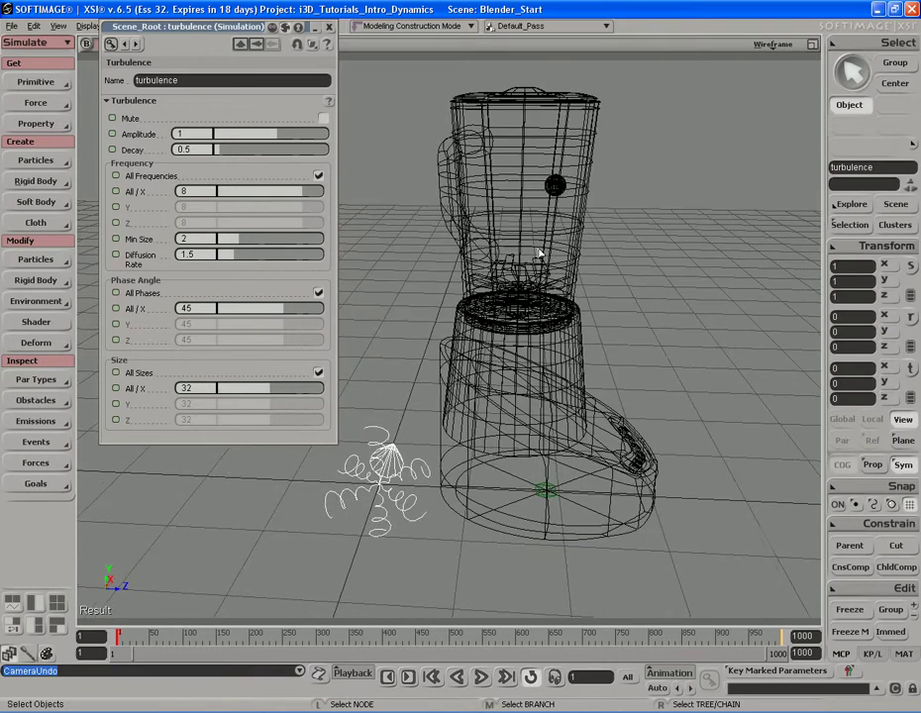
key("alt+z")
key("alt+z")
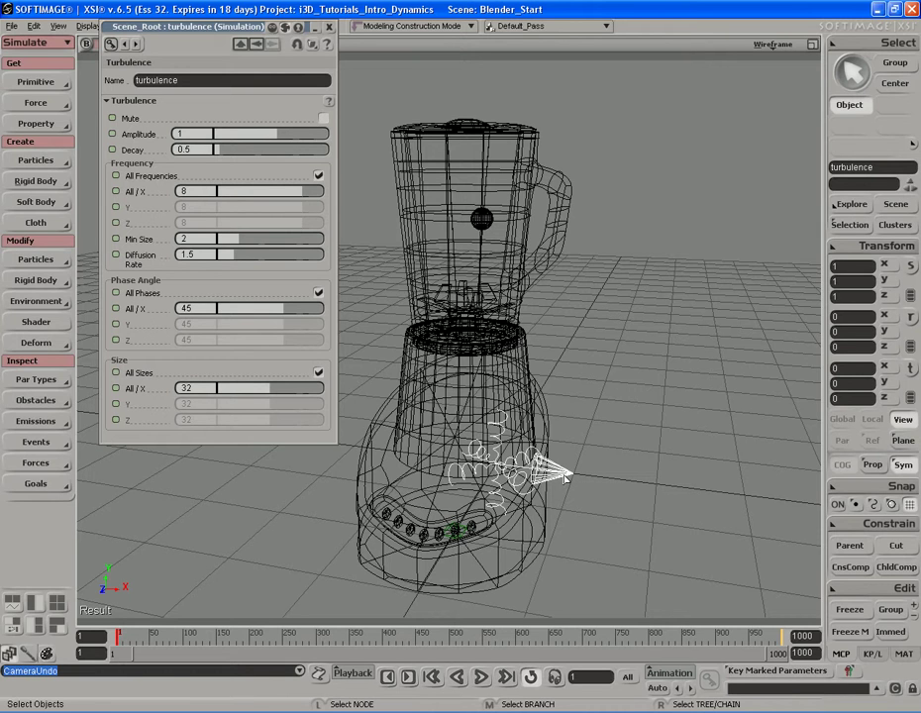
Rotate the turbulence force 90 degrees about its Z axis so that it points upward
key("s")
right_click_drag(566, 433, 393, 467)
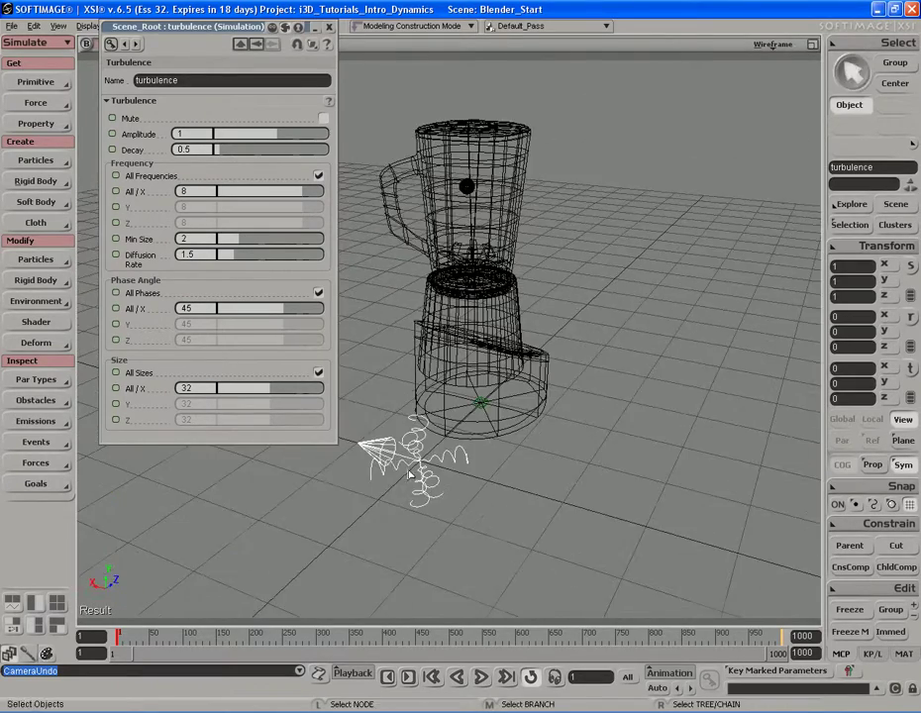
key("s")
right_click_drag(431, 402, 468, 438)
key("s")
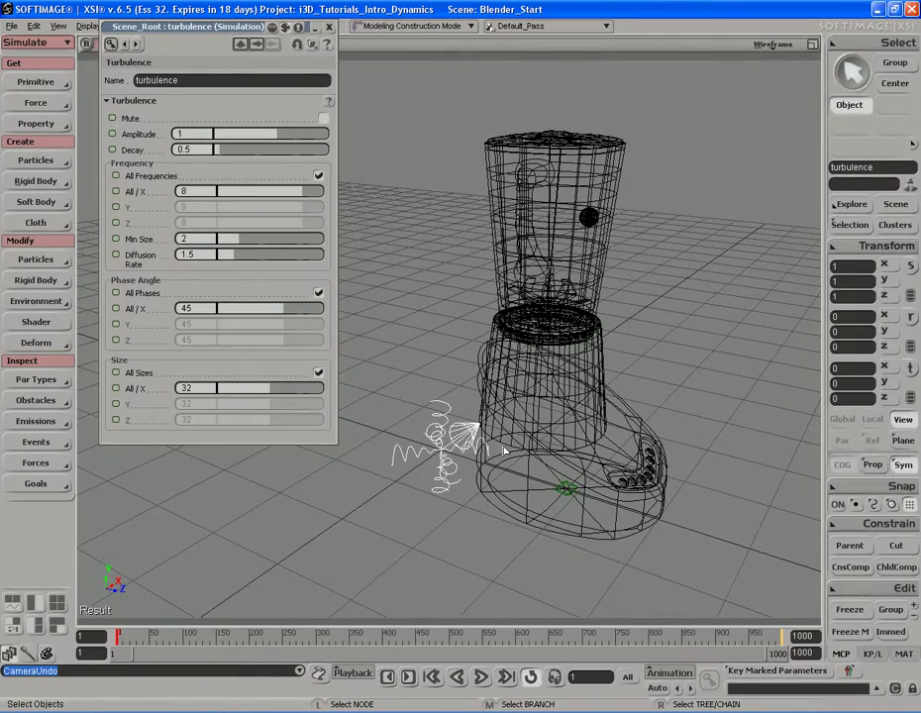
key("c")
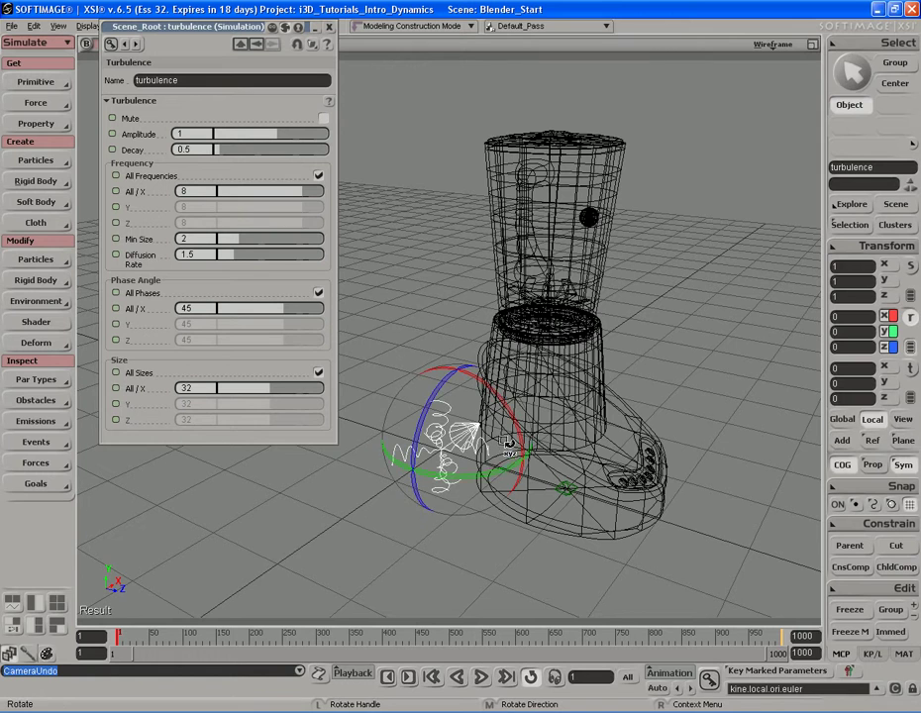
left_click_drag(430, 409, 410, 483)
right_click_drag(539, 504, 510, 434)
key("v")
key("space")
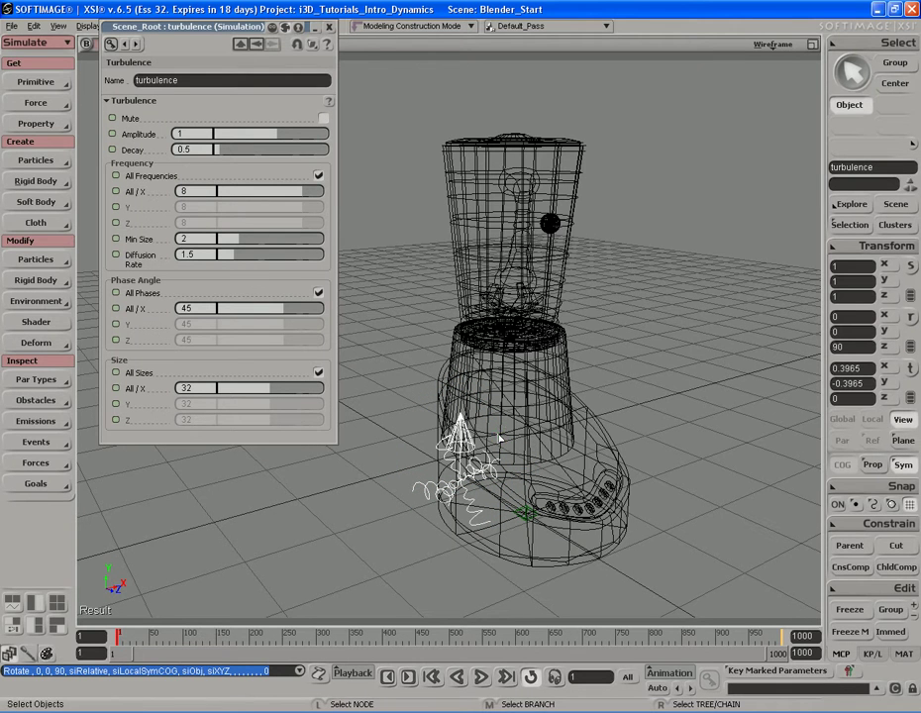
Set the turbulence force's Amplitude to 0.5
left_click(202, 134)
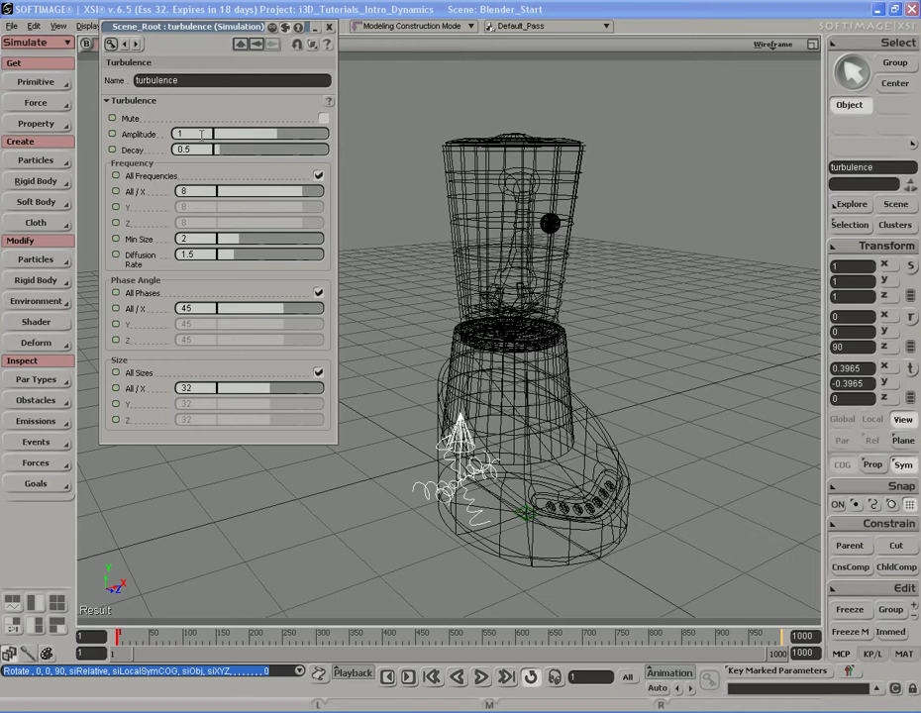
type("0.5")
key("Return")
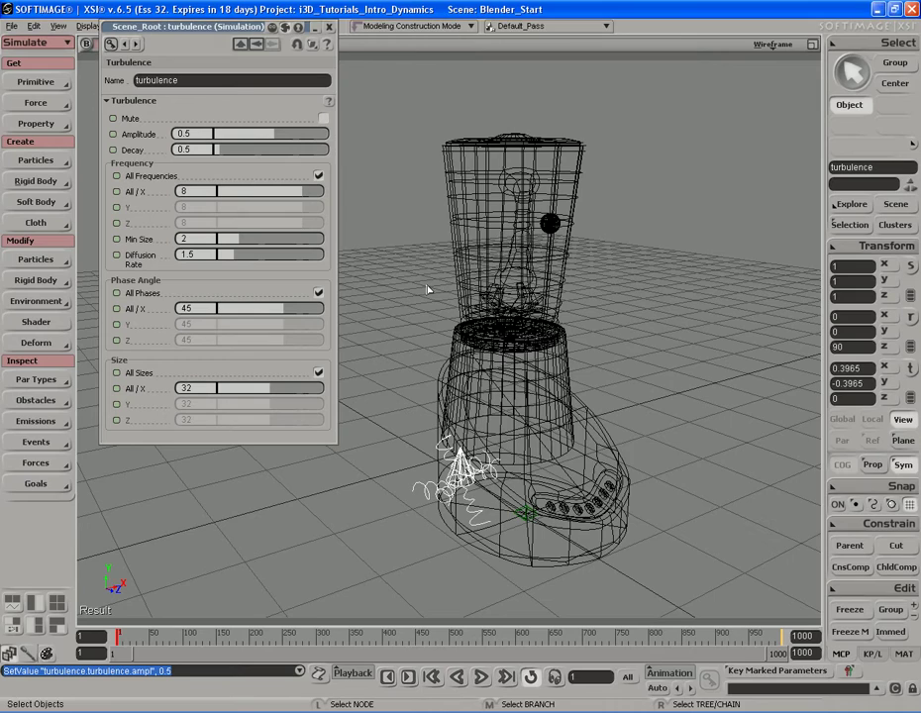
Play the simulation with the turbulence force and watch the sphere's motion inside the jar from different angles
key("s")
left_click_drag(438, 287, 425, 270)
left_click_drag(508, 285, 551, 287)
key("space")
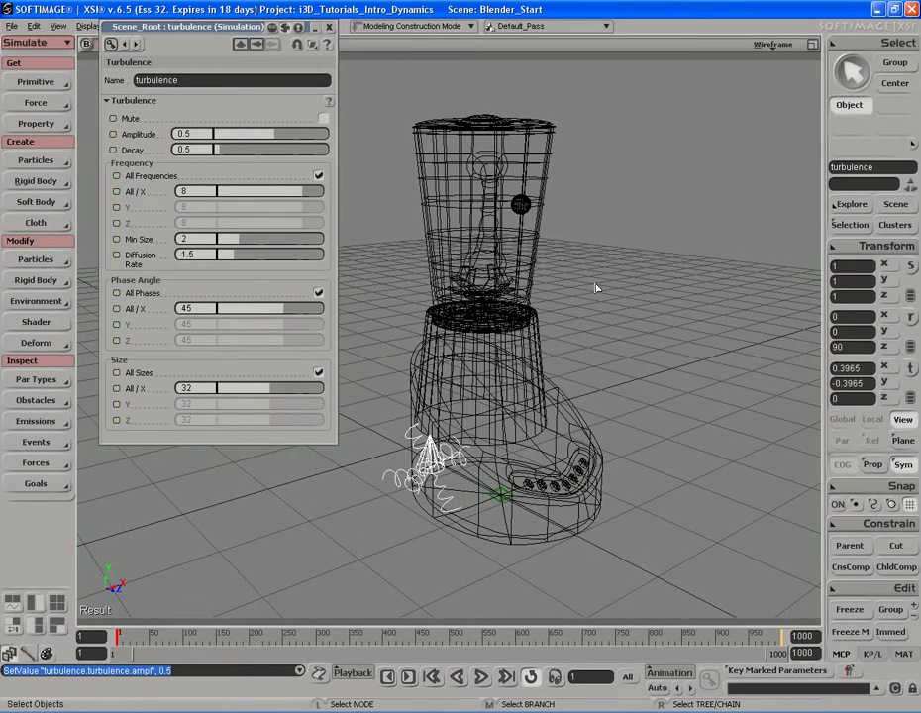
key("alt+period")
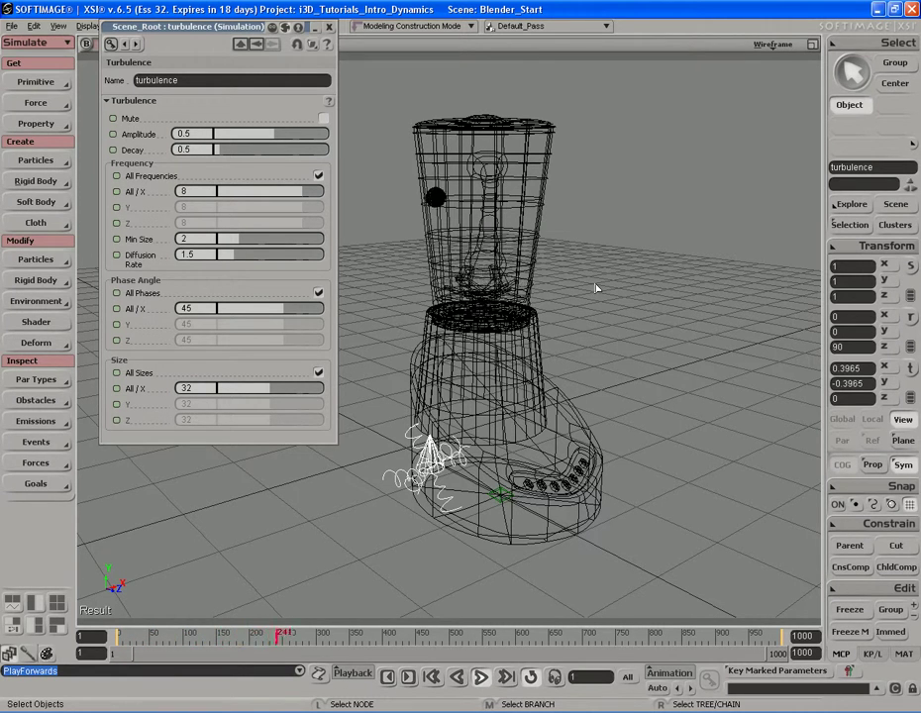
key("s")
mouse_move(596, 288)
right_mouse_down()
mouse_move(554, 277)
mouse_move(653, 279)
mouse_move(531, 277)
mouse_move(610, 279)
right_mouse_up()
key("space")
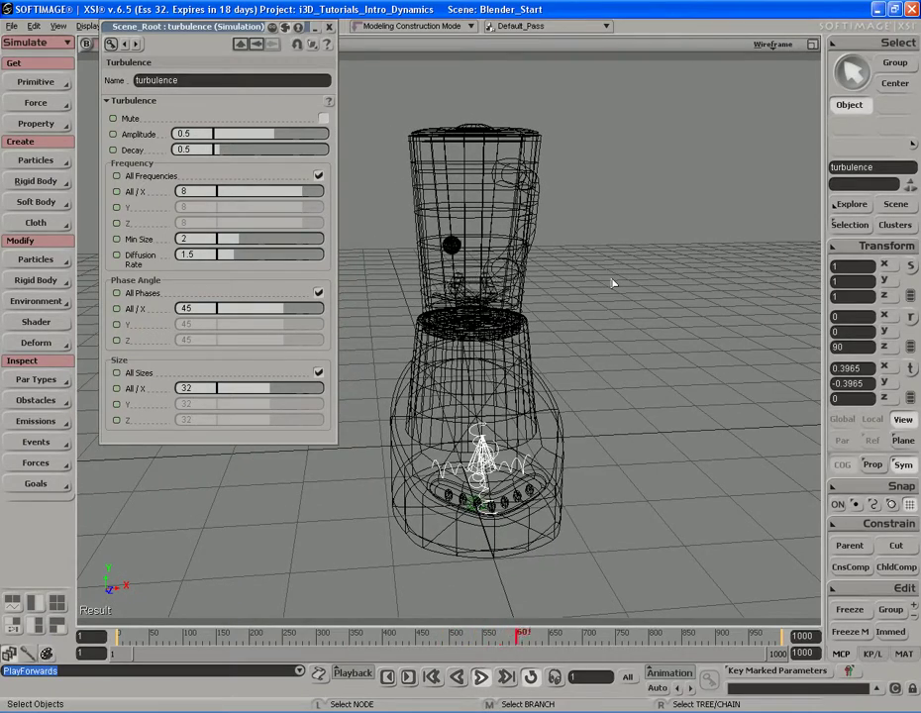
Stop watching the turbulence simulation, return to the first frame and close the turbulence properties
key("s")
mouse_move(598, 274)
right_mouse_down()
mouse_move(659, 278)
mouse_move(592, 275)
right_mouse_up()
key("space")
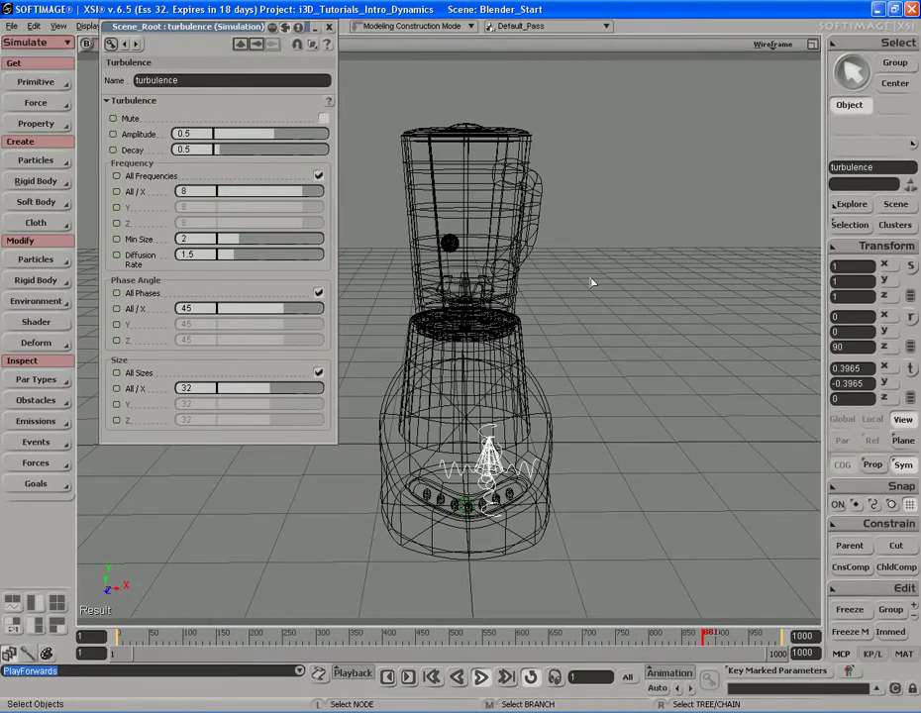
key("shift+comma")
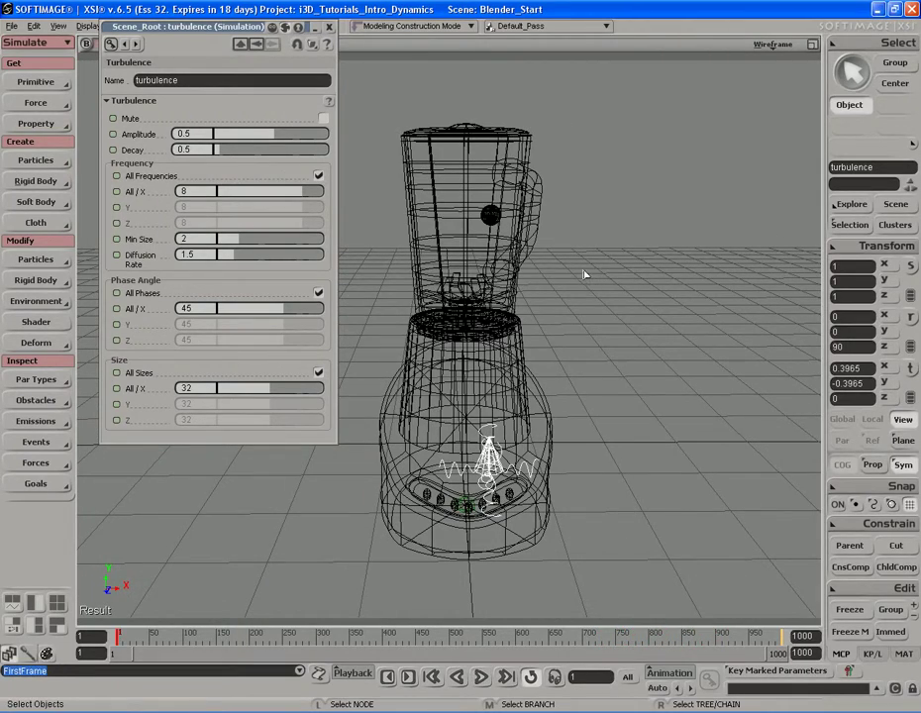
left_click(328, 29)
Set the sphere's initial linear velocity in Y to -25 in its rigid body properties
key("s")
right_click_drag(477, 284, 560, 294)
middle_click_drag(560, 294, 464, 258)
key("space")
left_click(400, 236)
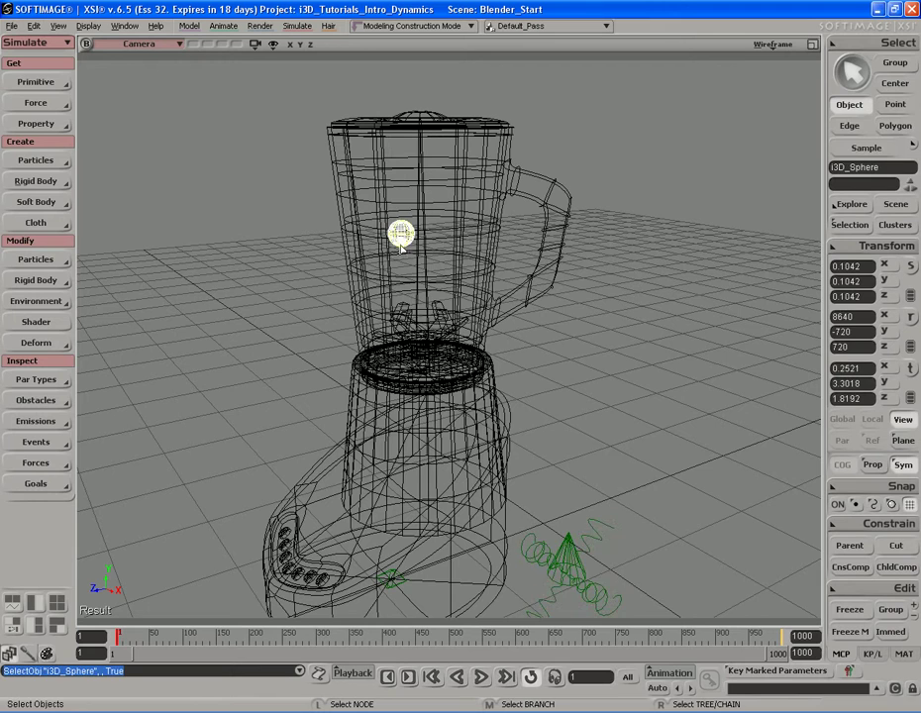
key("s")
left_click_drag(428, 290, 436, 264)
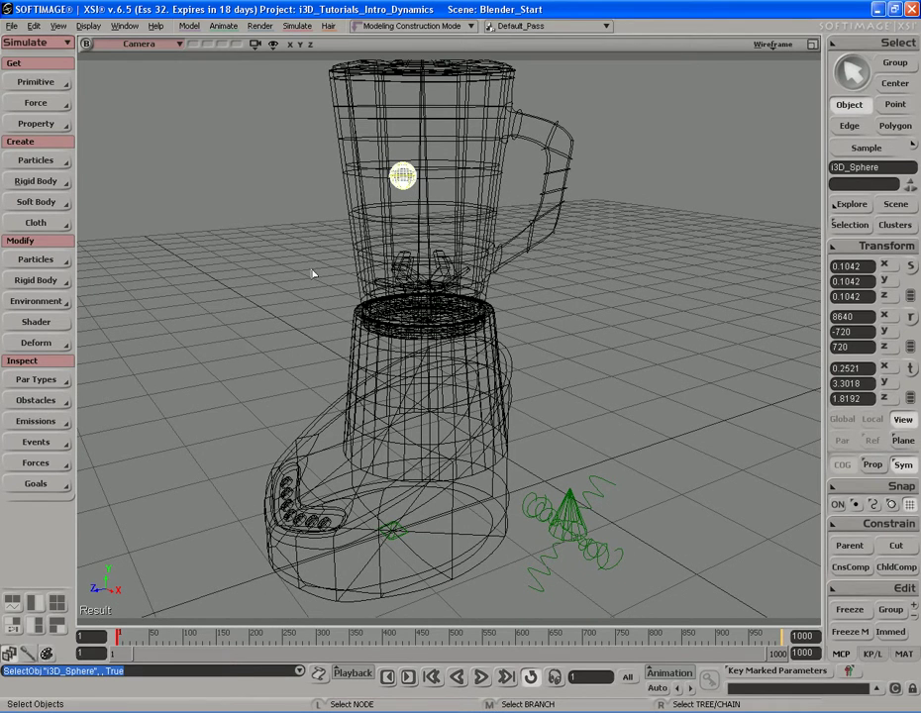
left_click(52, 284)
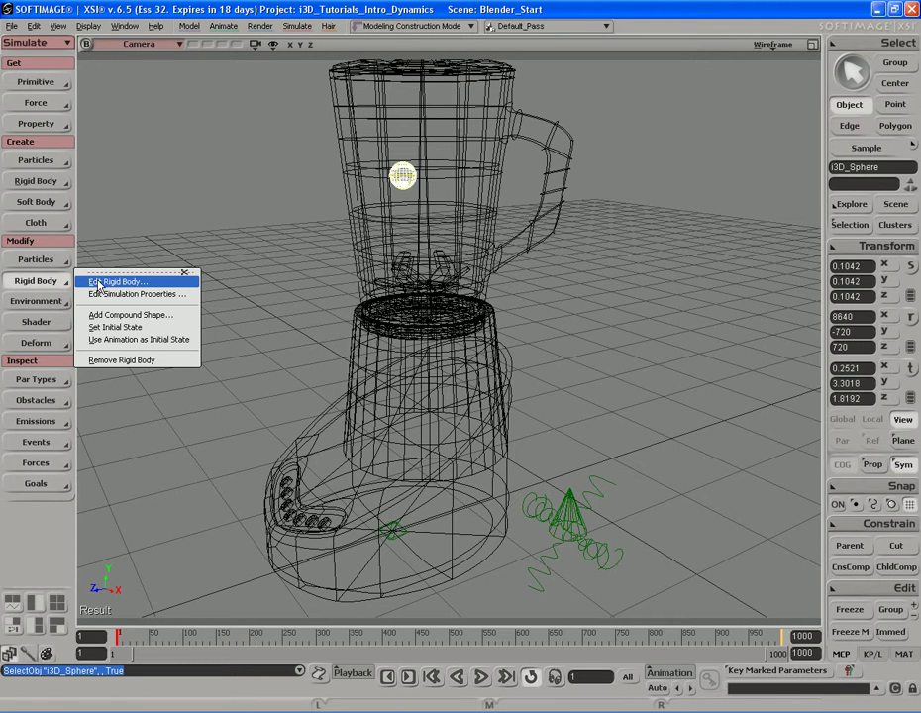
left_click(135, 283)
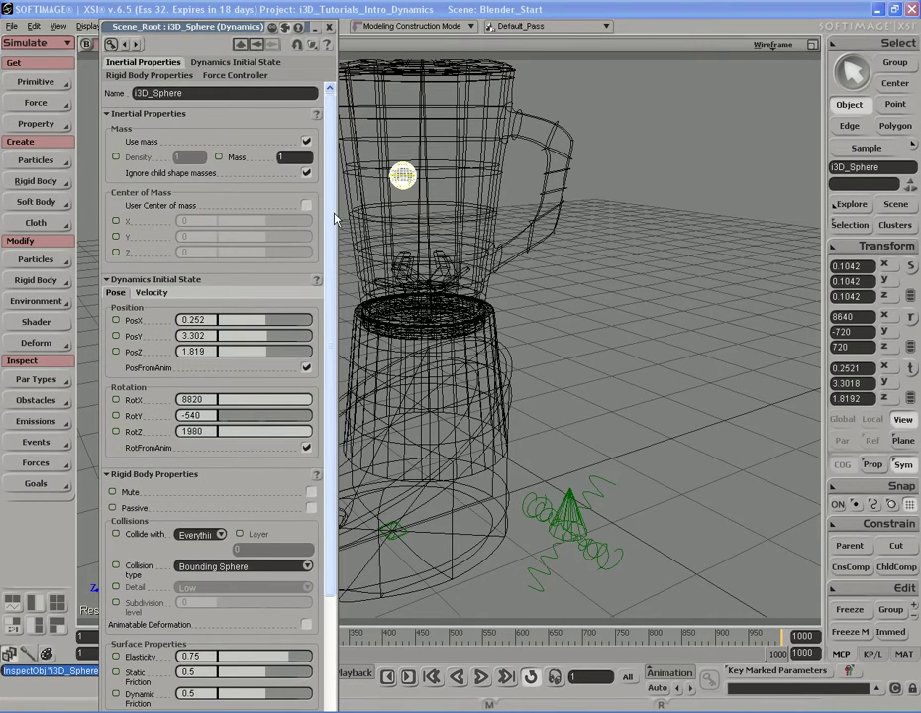
left_click(153, 294)
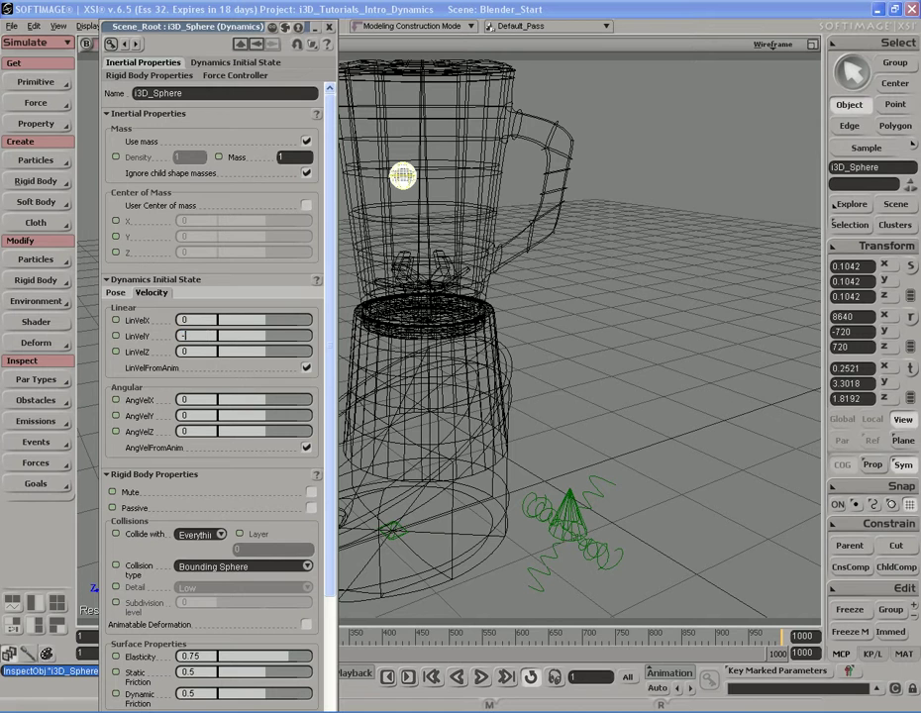
key("Return")
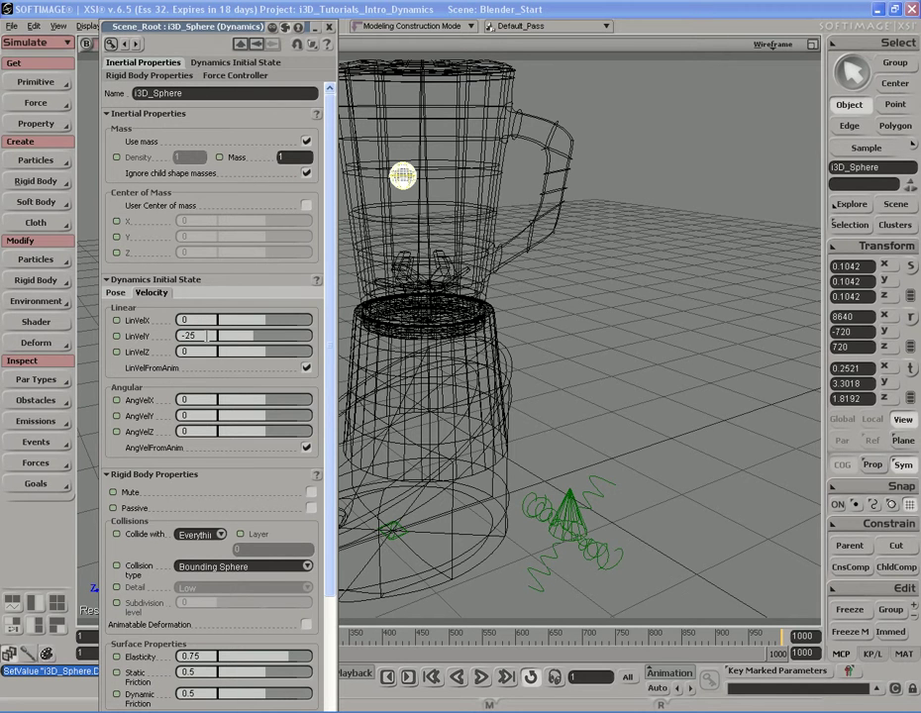
left_click(330, 27)
Play the simulation with the sphere's initial velocity, watch it from different angles and return to the first frame
key("s")
right_click_drag(468, 359, 479, 325)
key("s")
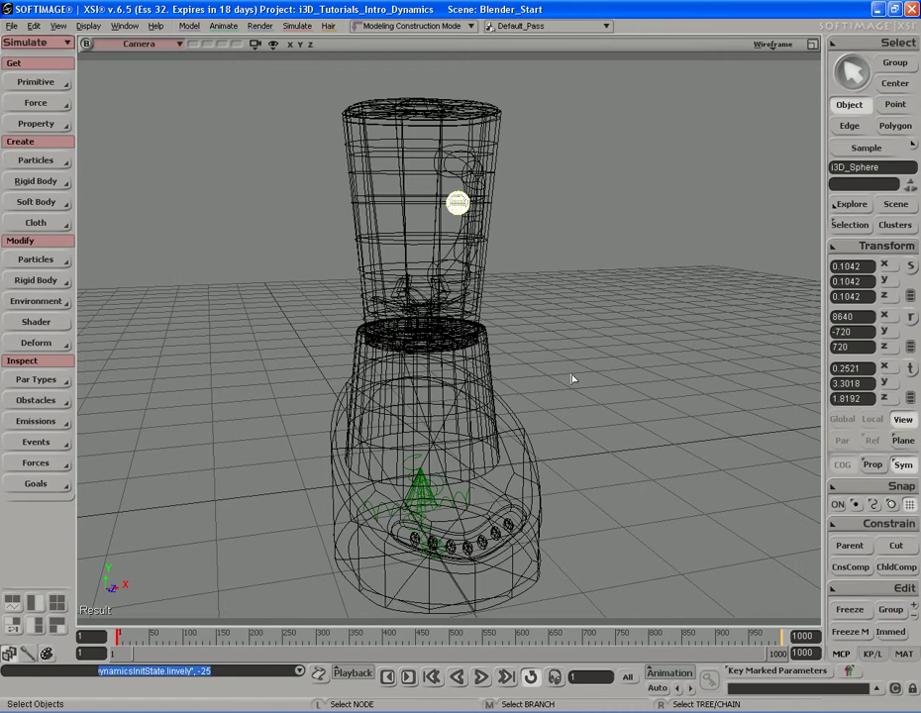
key("F11")
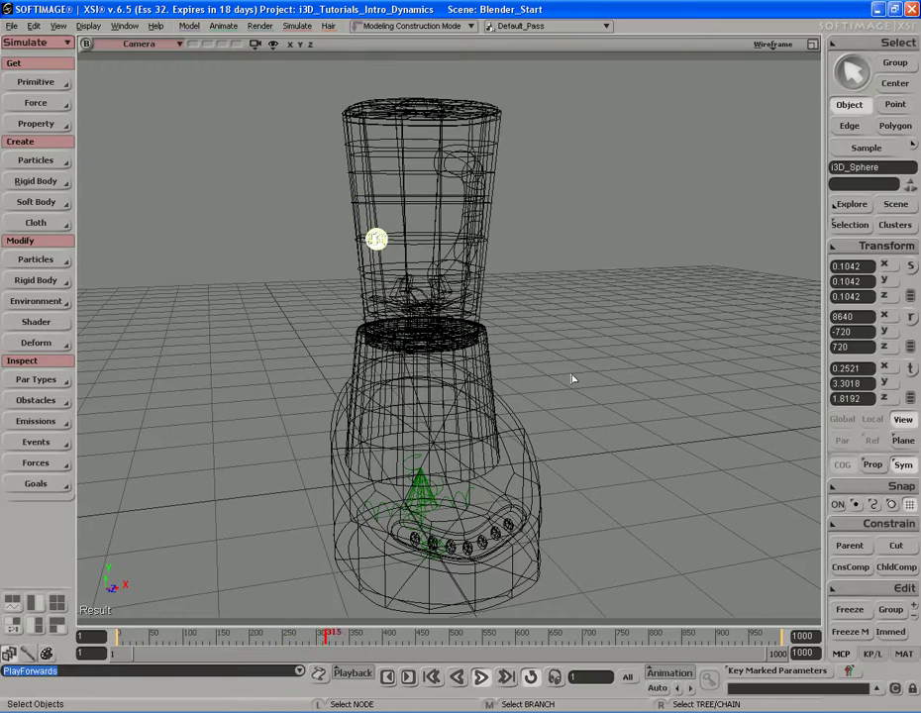
key("s")
right_click_drag(460, 253, 419, 280)
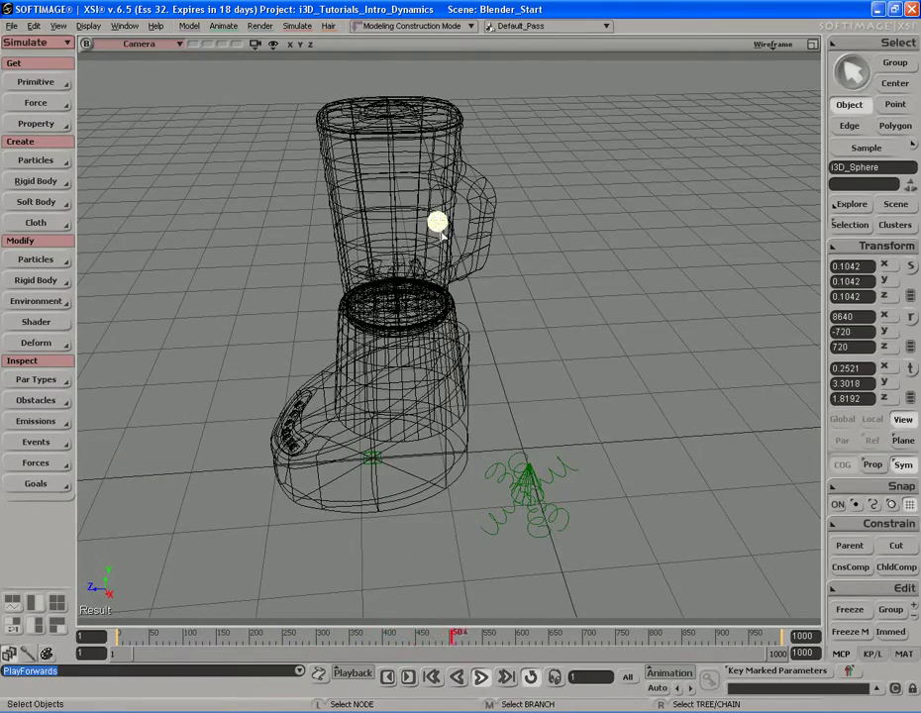
key("s")
right_click_drag(508, 255, 551, 273)
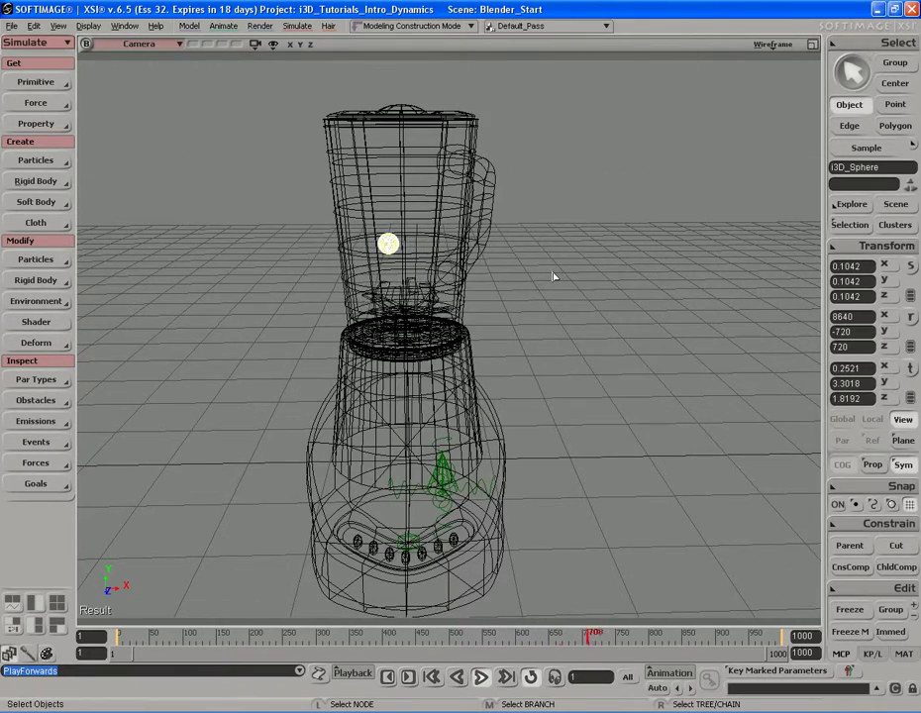
key("Home")
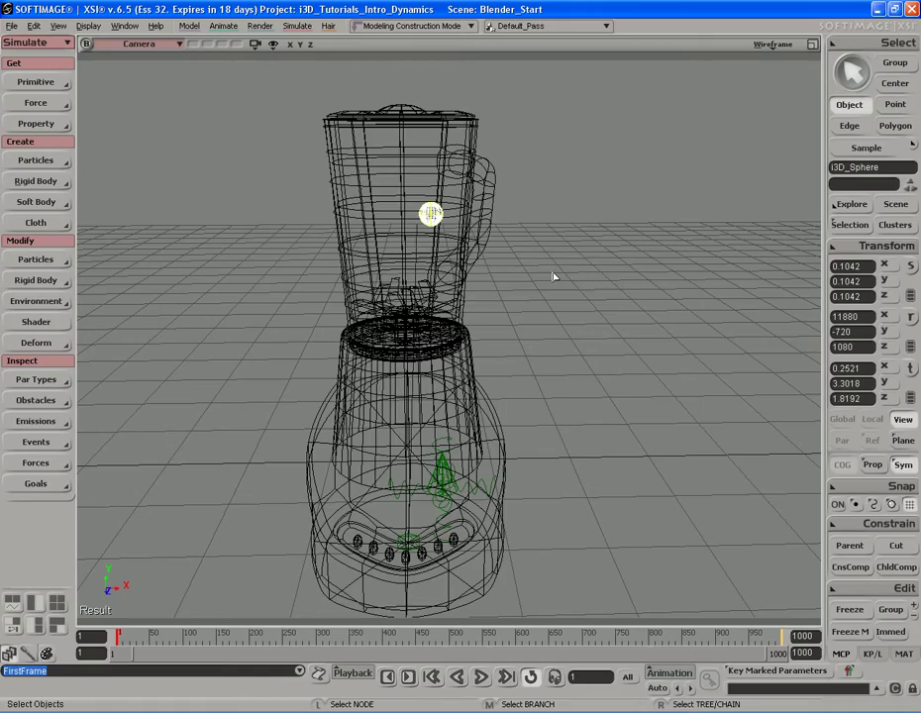
In the Top view, clone the sphere once and move the clone beside the original, to about X -0.01 and Z 1.8
key("s")
scroll(481, 287, "up", 10)
right_click_drag(474, 348, 504, 353)
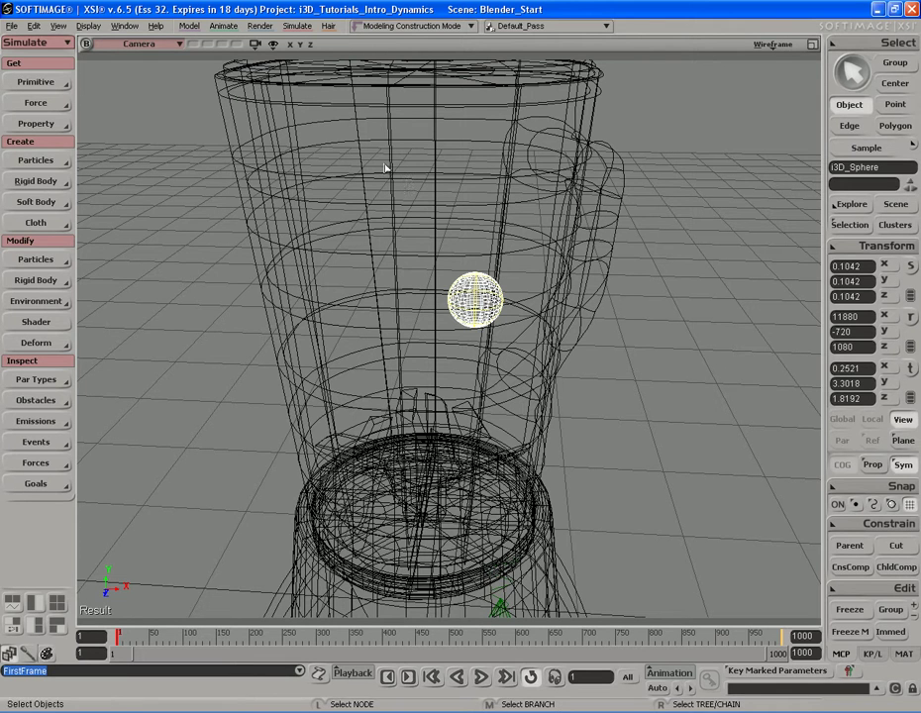
left_click(130, 45)
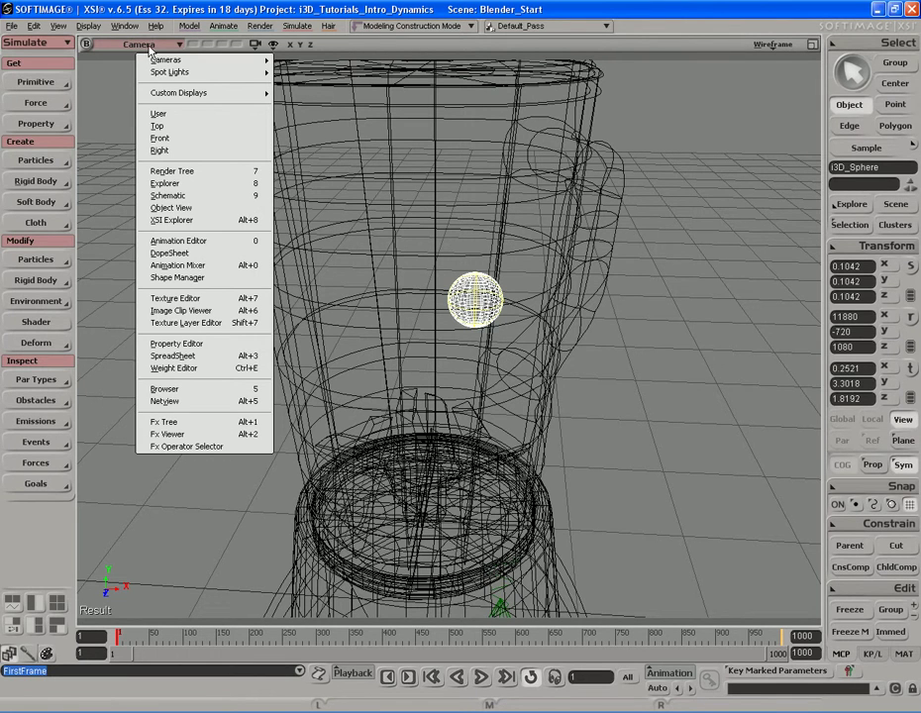
left_click(159, 126)
middle_click_drag(364, 249, 436, 317)
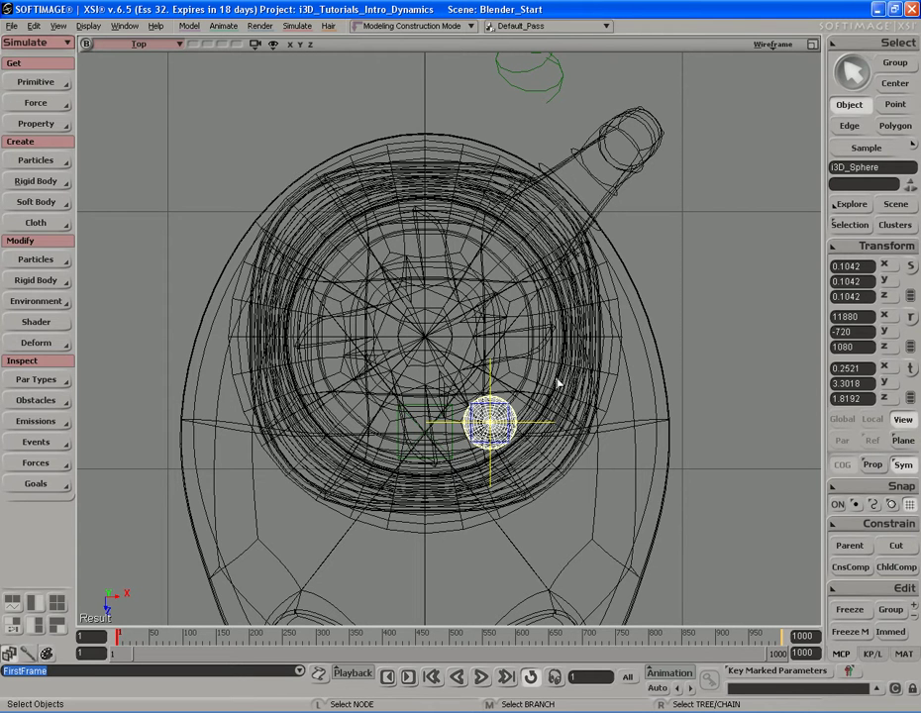
middle_click_drag(436, 317, 426, 277)
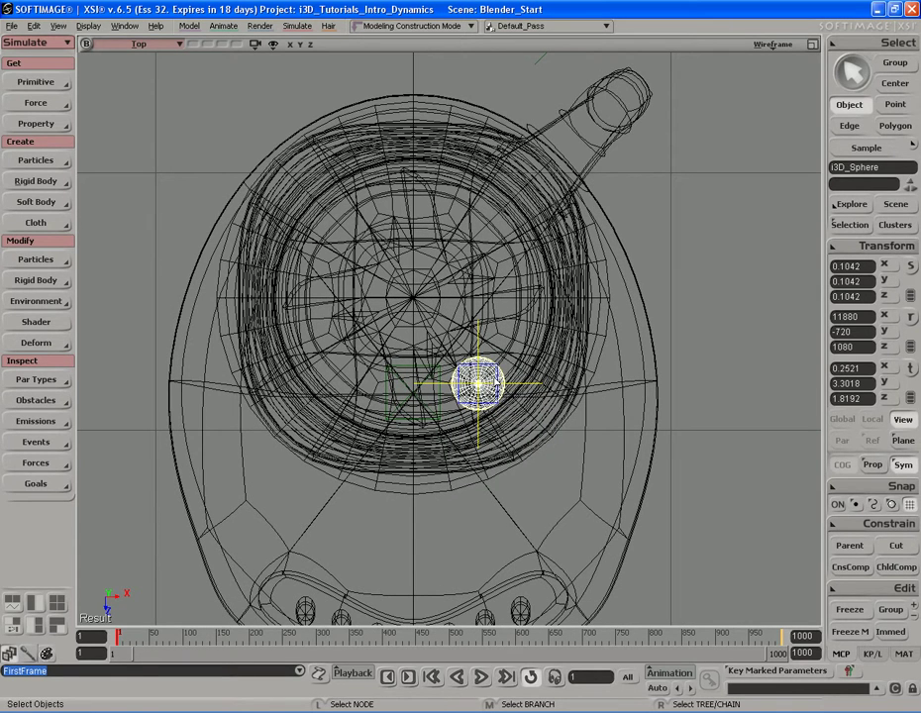
left_click(35, 27)
mouse_move(59, 155)
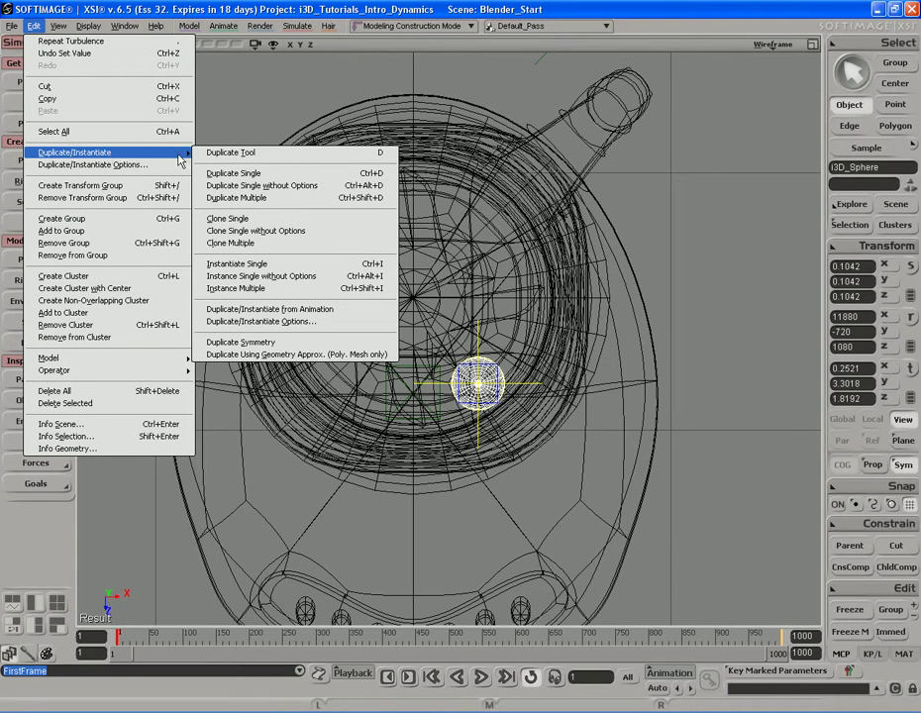
left_click(245, 219)
key("v")
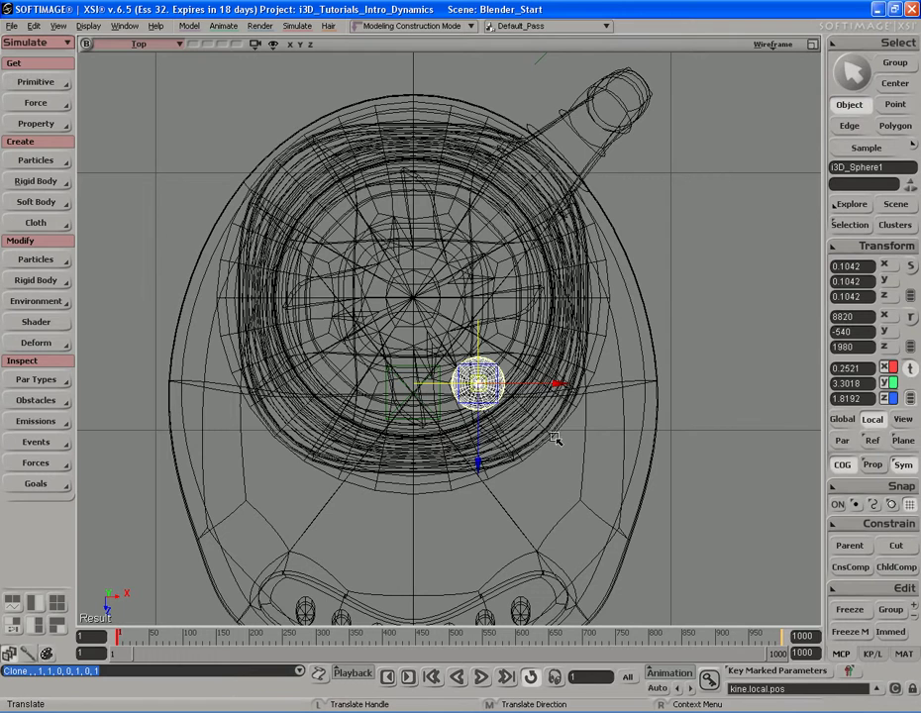
mouse_move(572, 487)
left_mouse_down()
mouse_move(483, 465)
mouse_move(488, 481)
mouse_move(502, 484)
mouse_move(479, 469)
mouse_move(523, 465)
left_mouse_up()
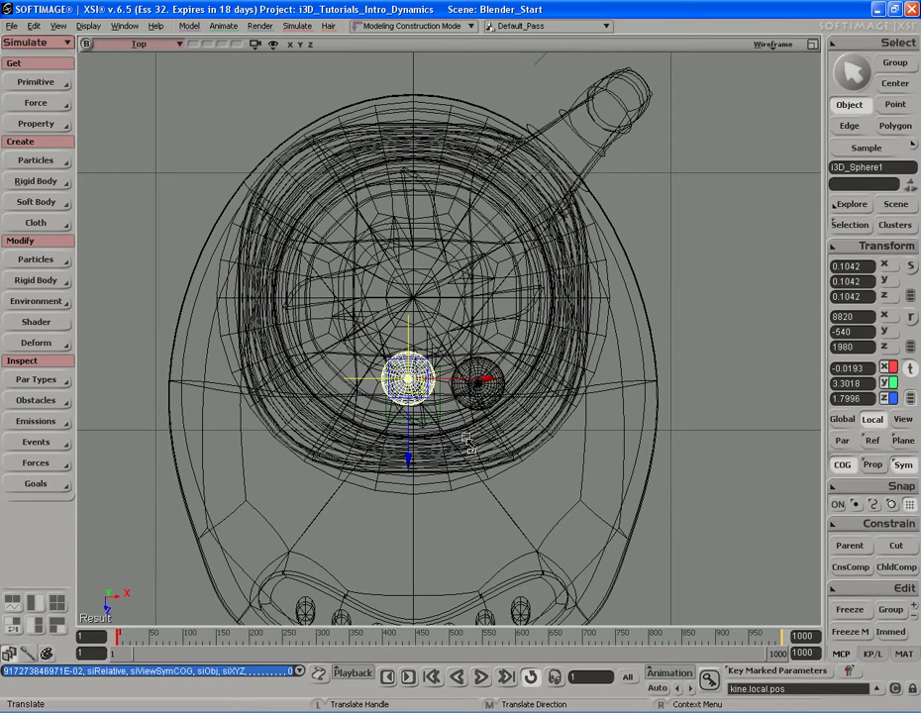
left_click_drag(409, 435, 468, 436)
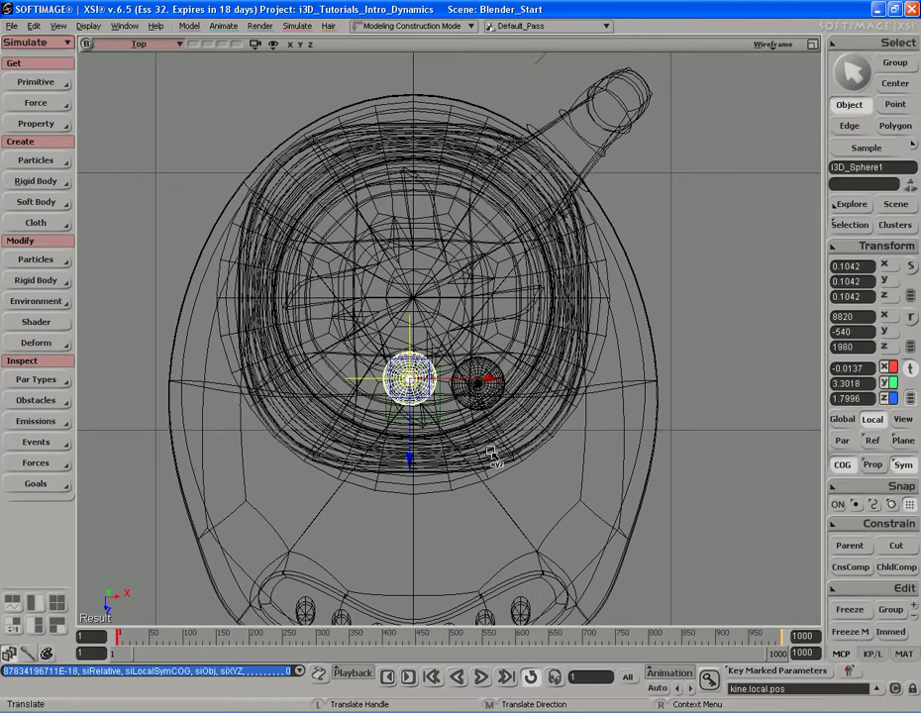
Make eight more copies of the cloned sphere and spread them without overlap across the inside of the jar
key("shift+d")
mouse_move(489, 453)
left_mouse_down()
mouse_move(417, 454)
mouse_move(437, 442)
mouse_move(413, 423)
mouse_move(499, 418)
mouse_move(571, 486)
mouse_move(540, 505)
mouse_move(508, 505)
mouse_move(549, 485)
mouse_move(529, 447)
mouse_move(524, 456)
mouse_move(597, 468)
left_mouse_up()
key("ctrl+d")
key("ctrl+d")
key("ctrl+d")
key("ctrl+d")
key("ctrl+d")
key("ctrl+d")
key("ctrl+d")
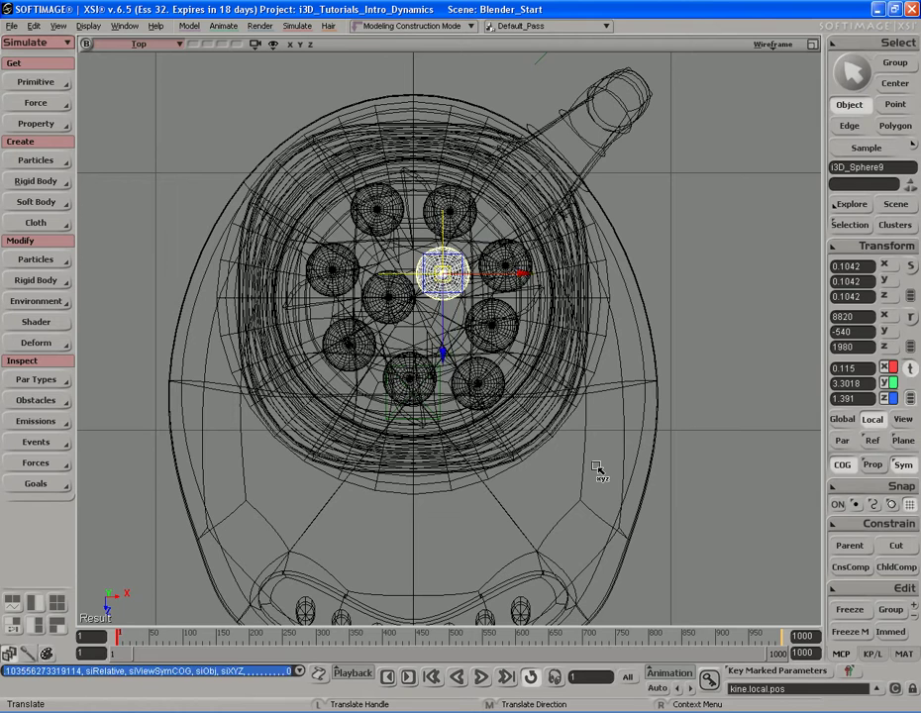
key("space")
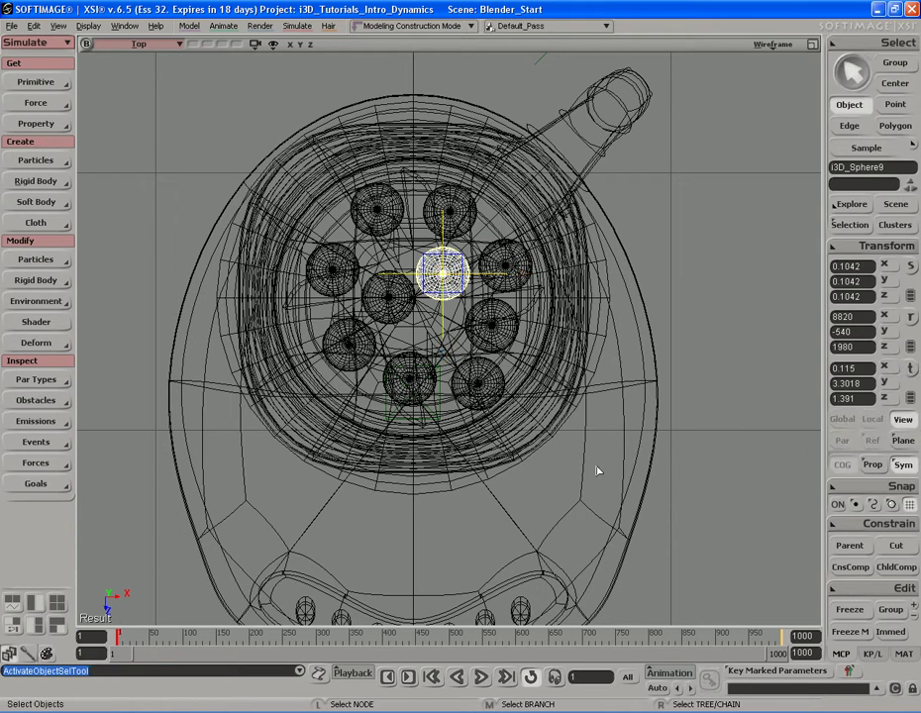
Return the viewport to the Camera view and play the simulation with all the cloned spheres
left_click(139, 43)
mouse_move(164, 62)
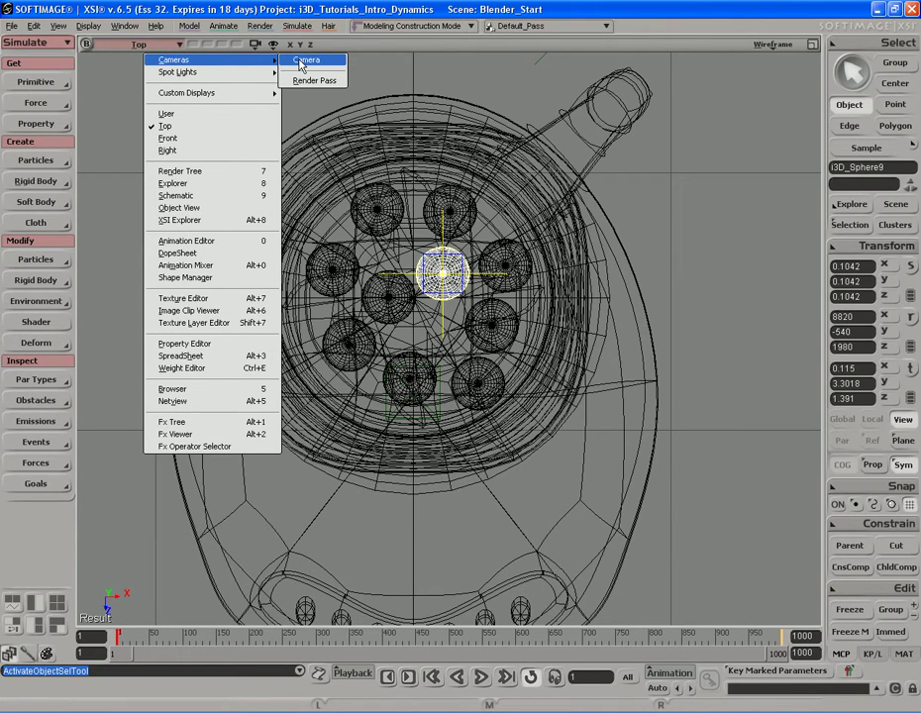
left_click(303, 61)
key("s")
right_click_drag(502, 297, 544, 323)
key("s")
key("Up")
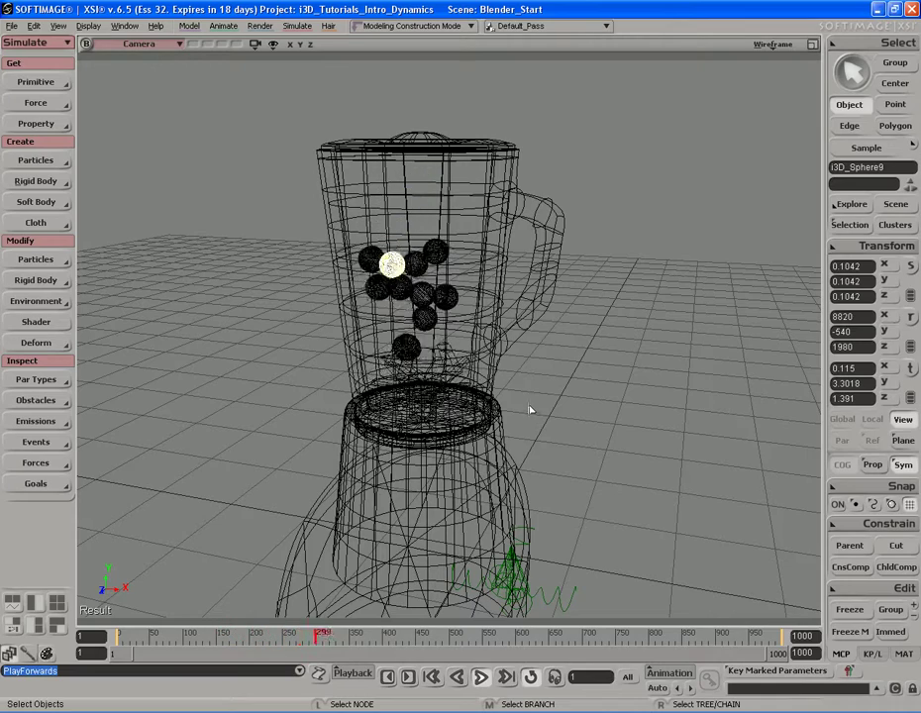
Examine how the spheres move and collide inside the jar from different angles and distances, then return to the first frame
key("s")
right_click_drag(531, 411, 592, 395)
scroll(592, 395, "up", 5)
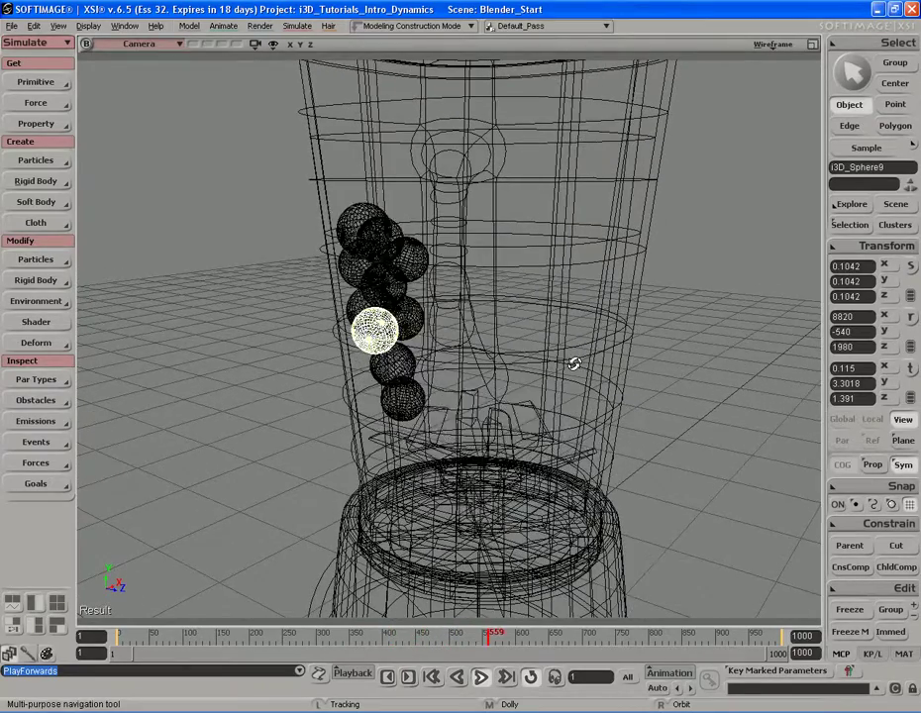
key("space")
key("s")
left_click_drag(444, 380, 447, 349)
key("s")
left_click_drag(587, 329, 542, 333)
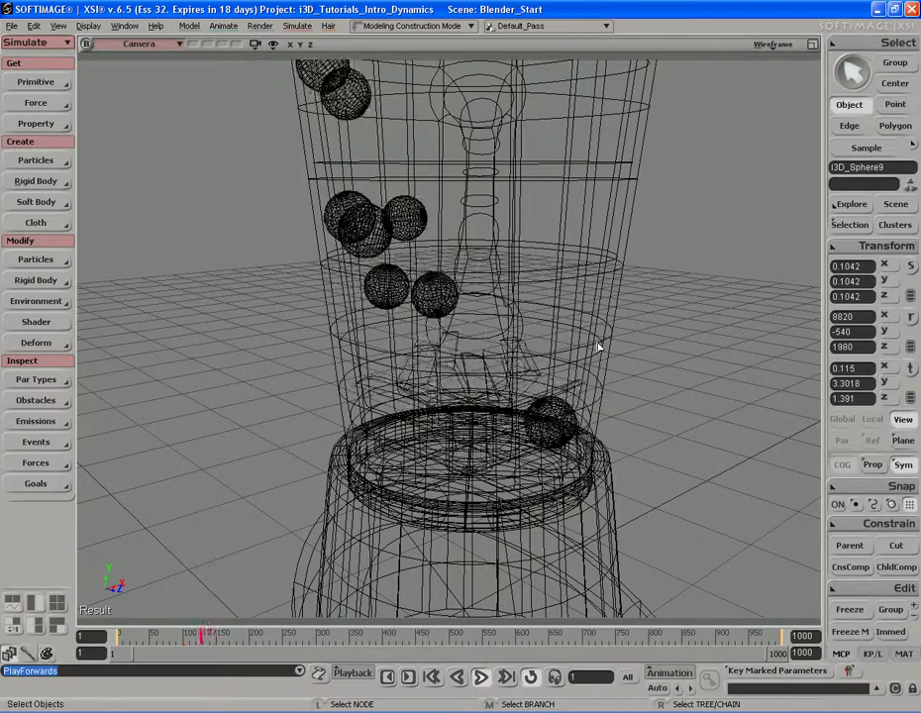
key("s")
middle_click_drag(573, 348, 523, 347)
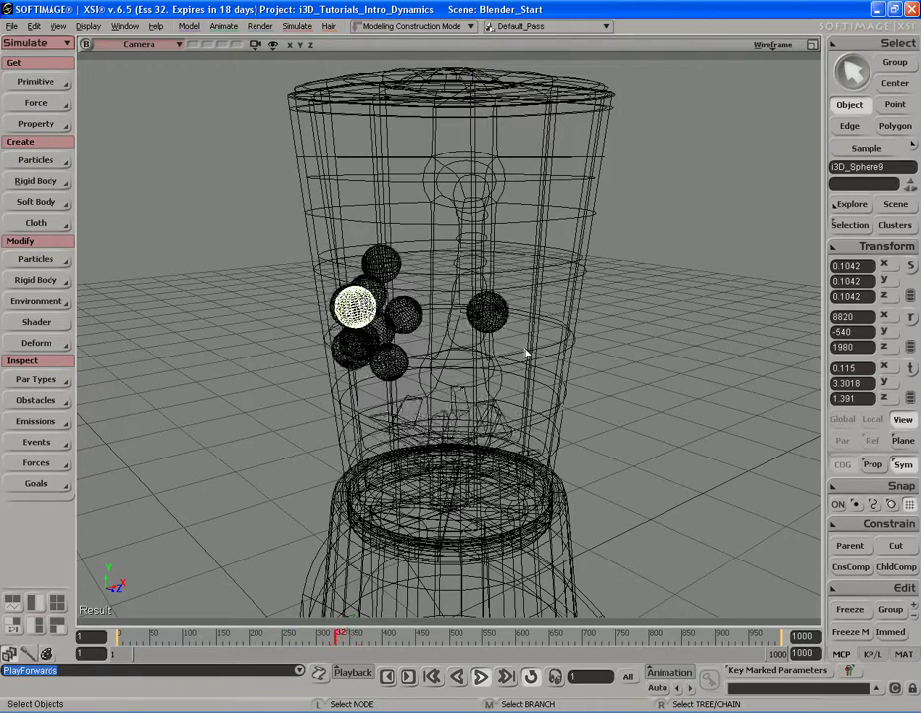
key("shift+comma")
key("s")
middle_click_drag(522, 350, 598, 343)
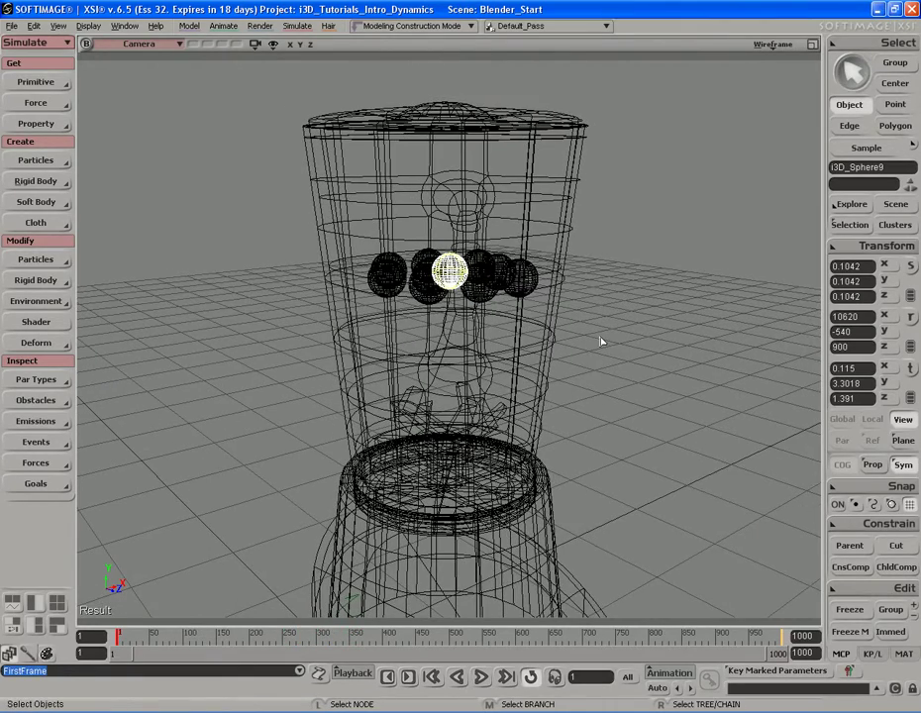
Open the physX Dynamics Operator properties from the scene's Environments and move the property page clear of the blender
key("8")
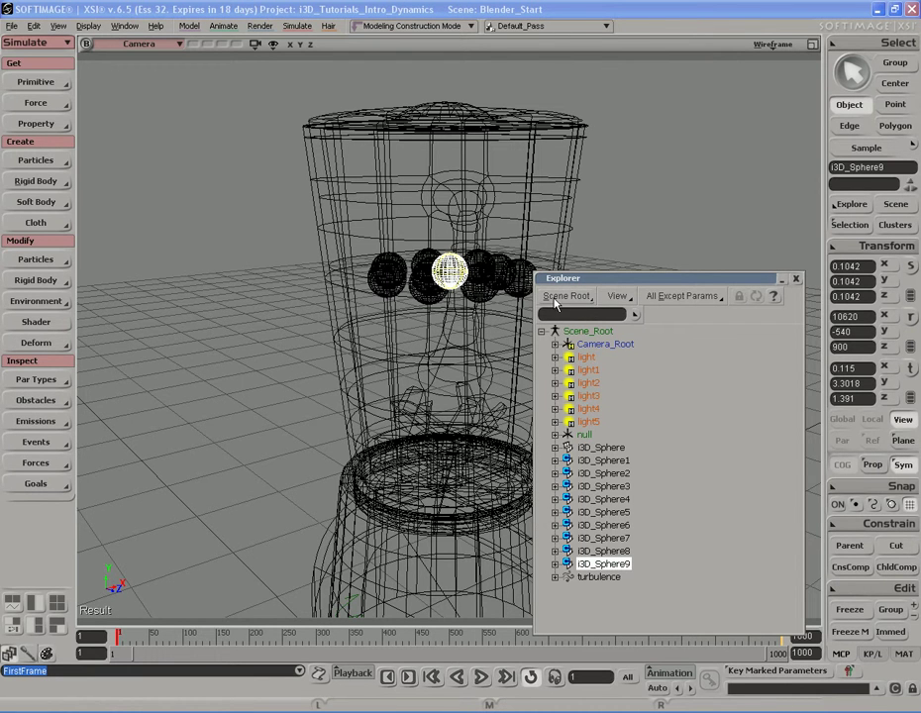
left_click(572, 298)
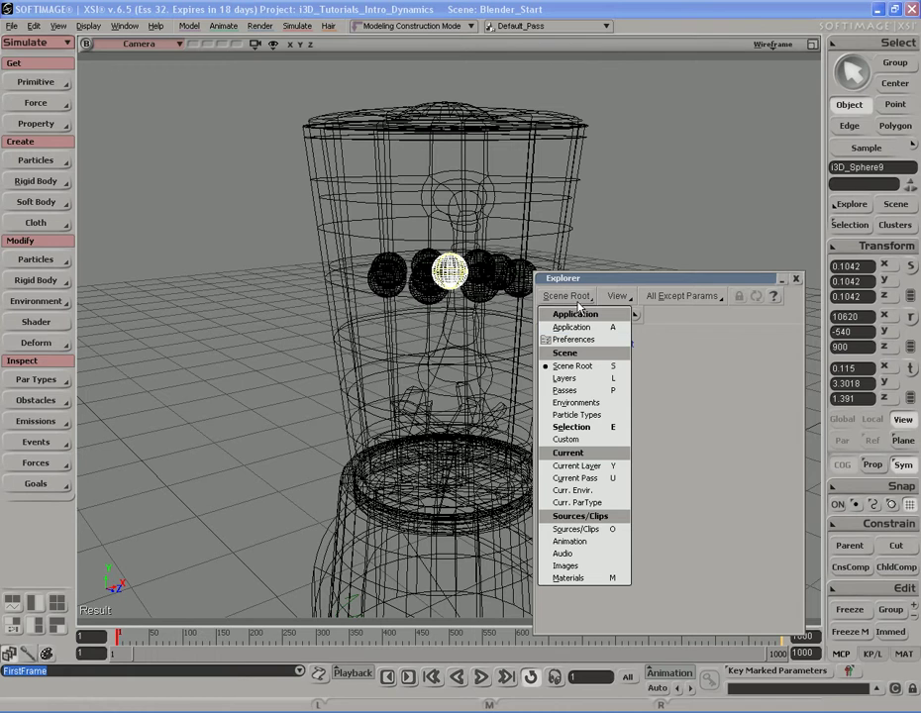
left_click(577, 403)
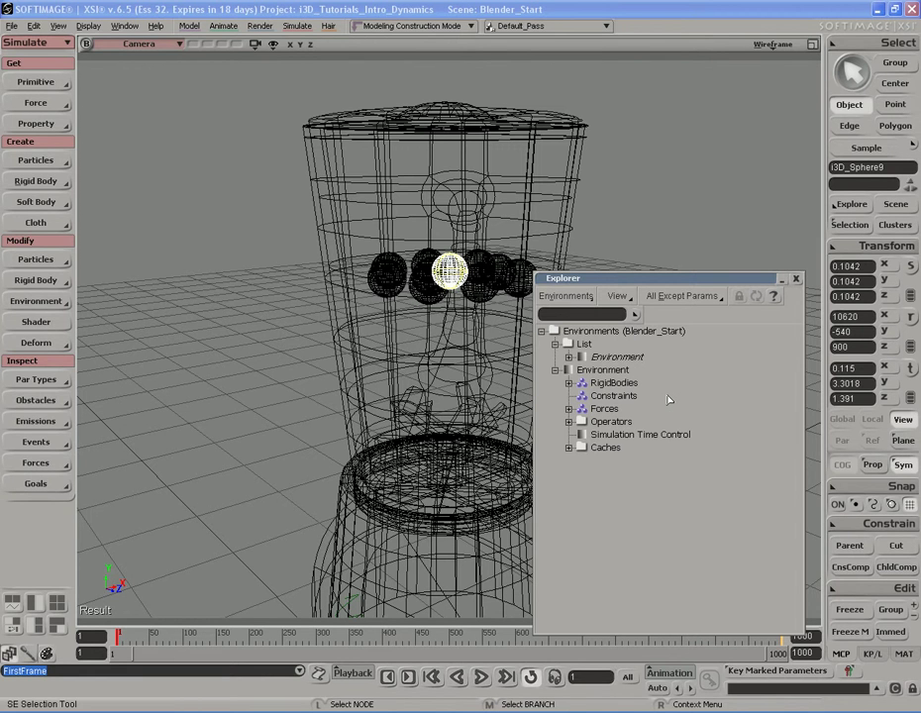
left_click(569, 422)
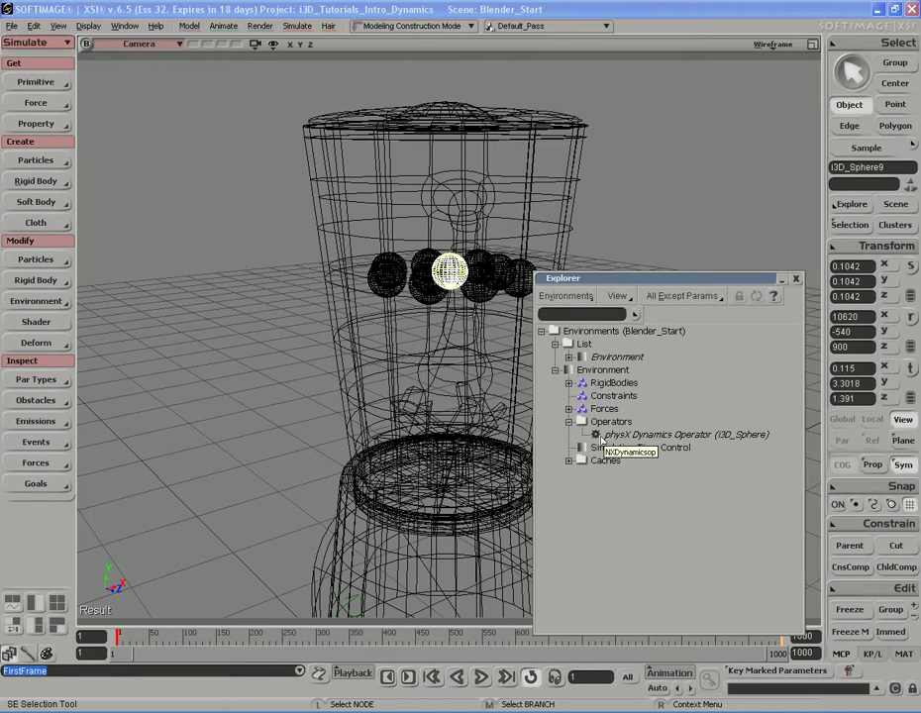
left_click(597, 436)
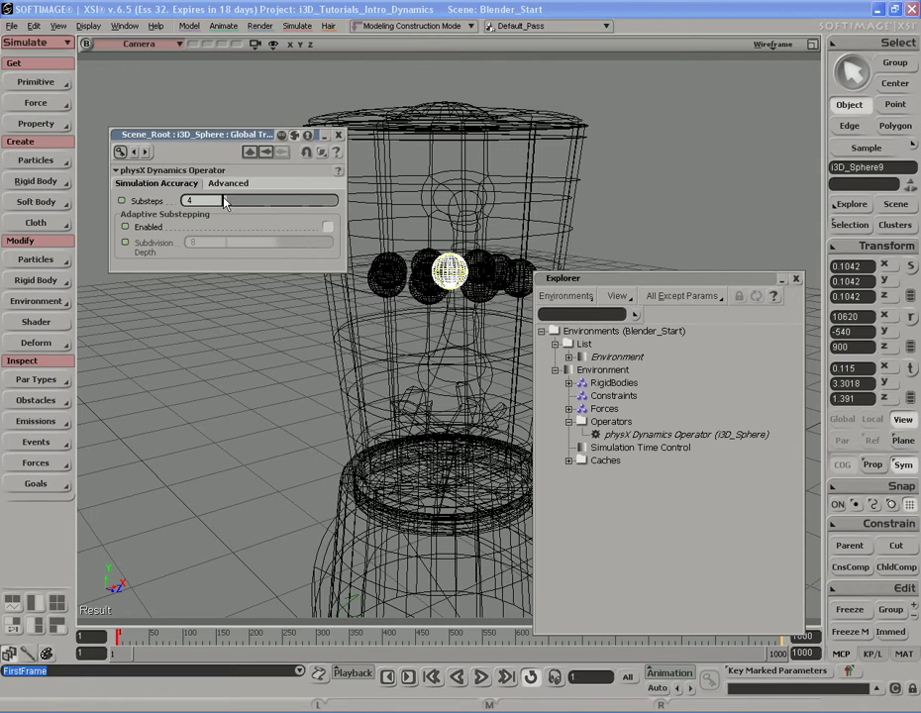
left_click_drag(235, 135, 180, 81)
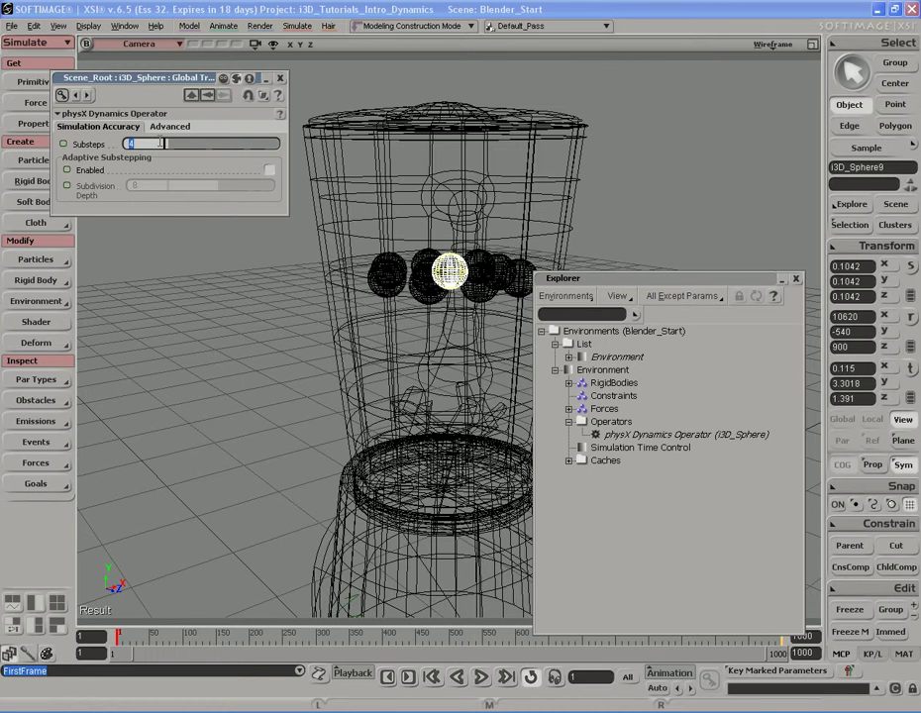
Set the dynamics operator's Substeps to 8, test-play the simulation and return to the first frame
key("Return")
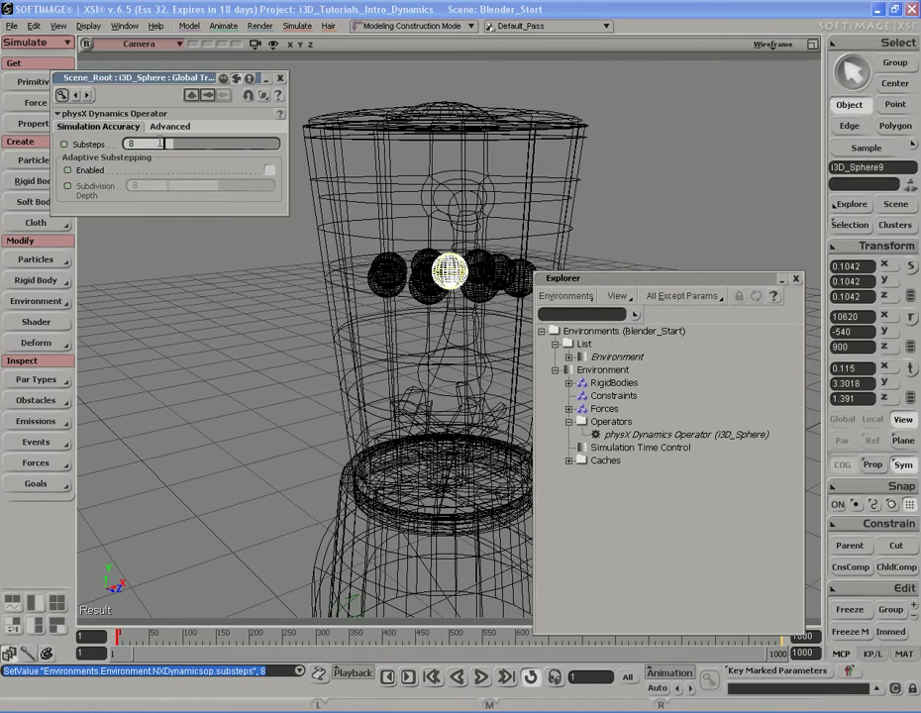
key("s")
middle_click_drag(317, 419, 385, 399)
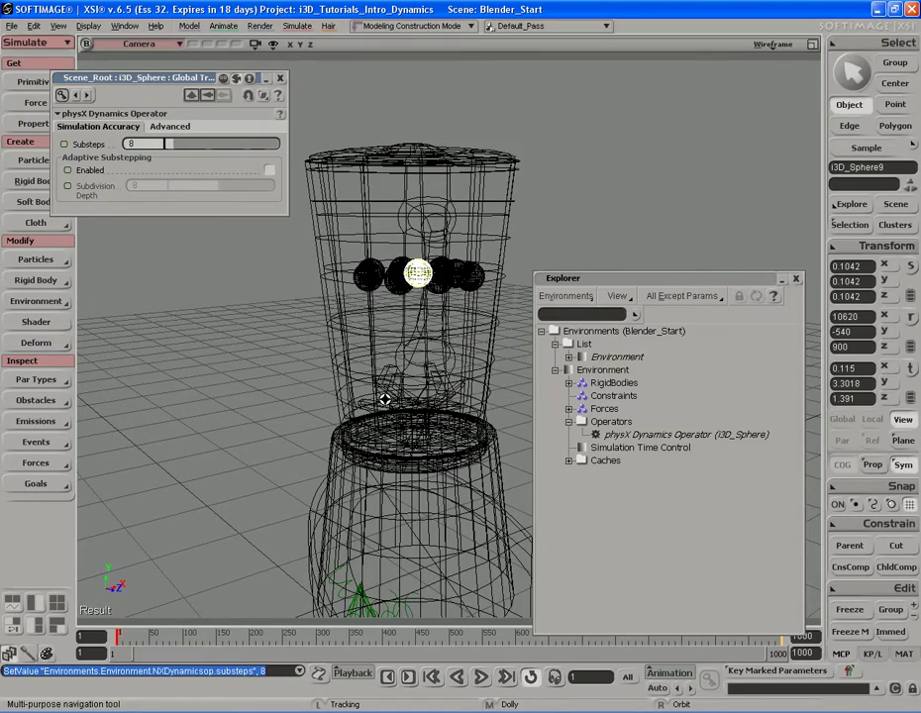
key("alt+period")
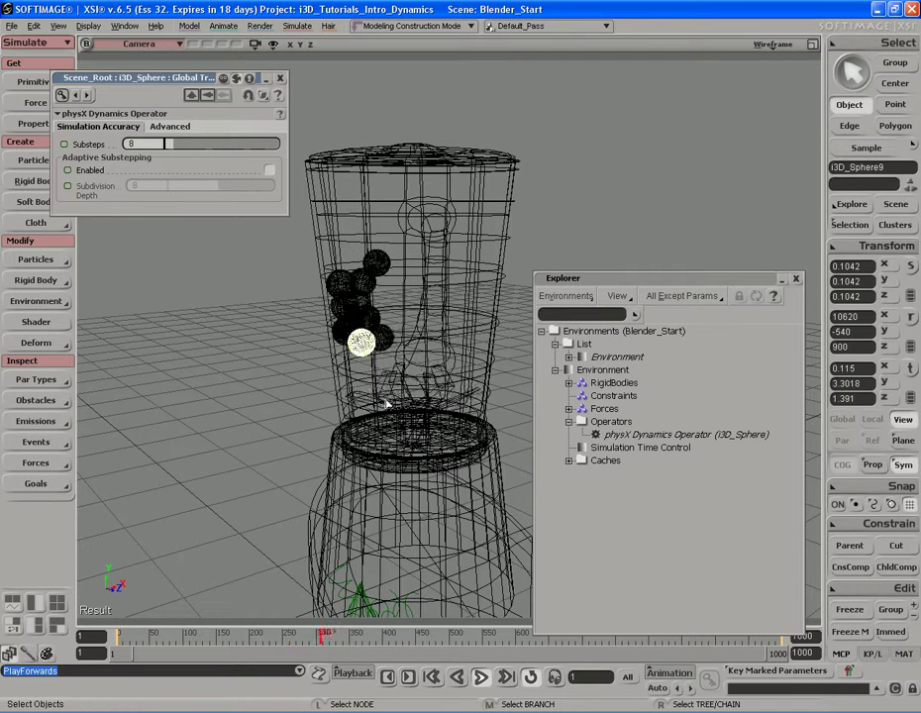
key("Escape")
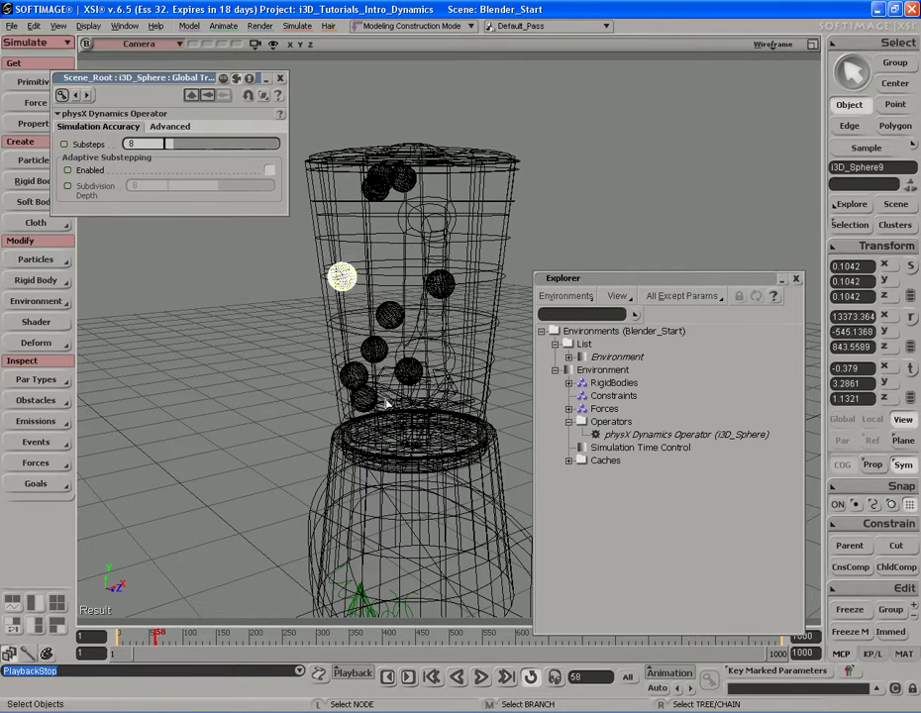
key("Home")
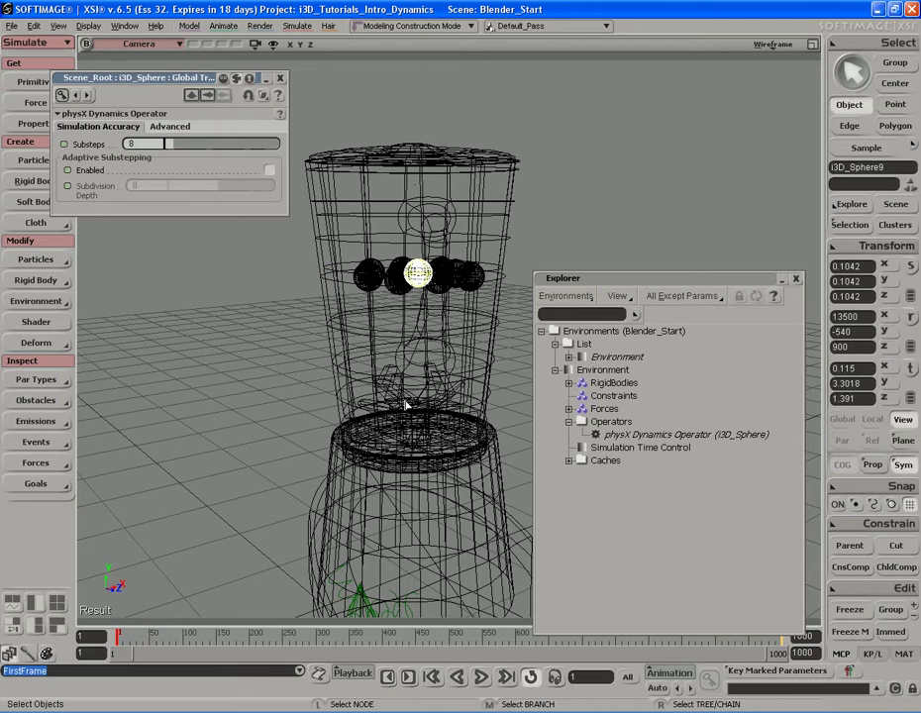
Set Substeps to 10, enable Adaptive Substepping, and play the simulation to test the collisions
left_click(160, 144)
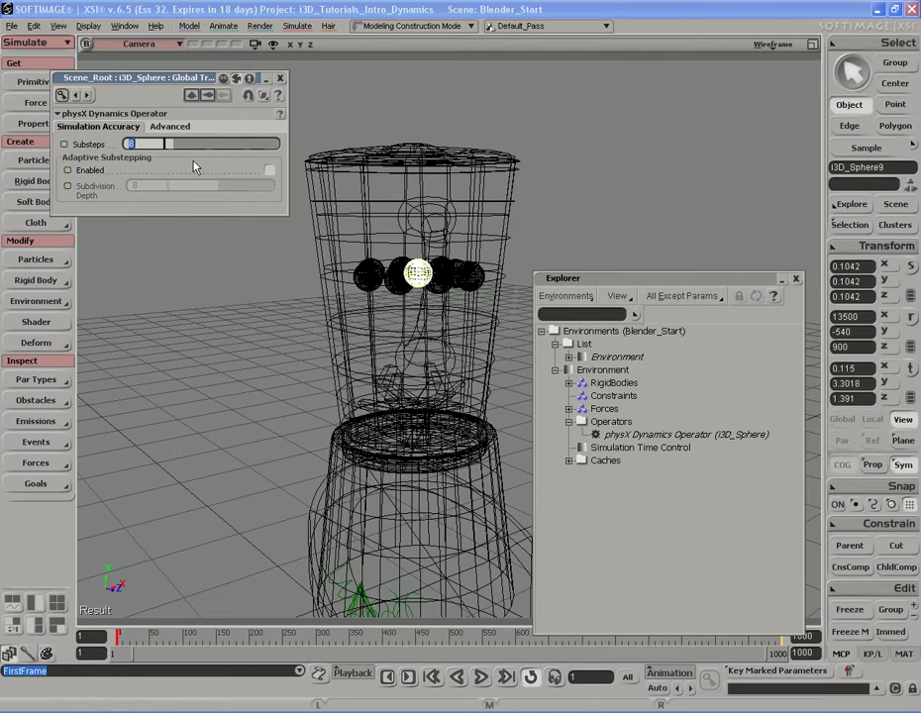
type("10")
key("Return")
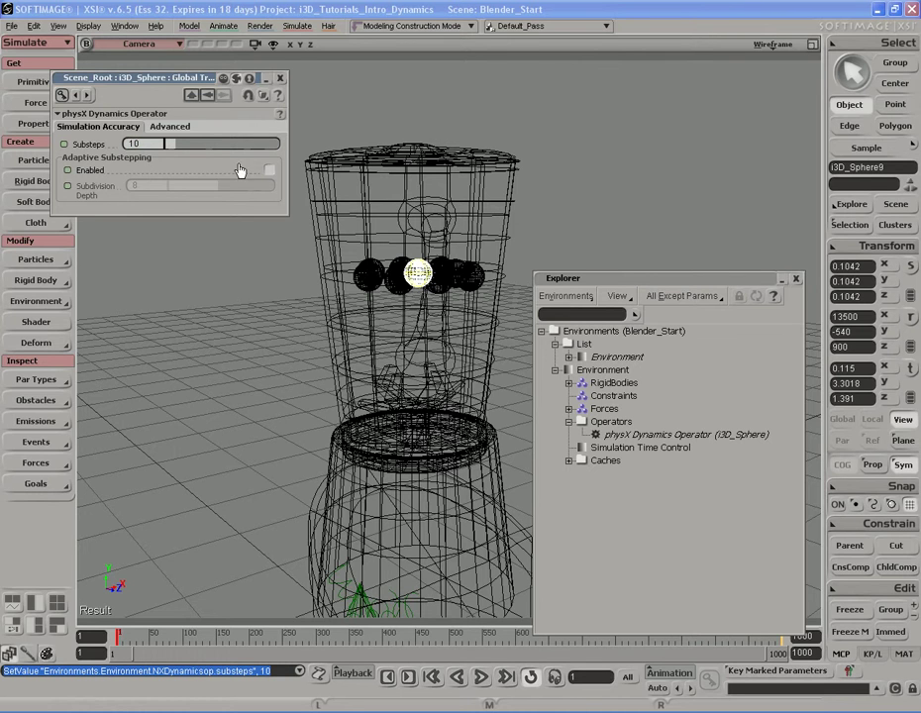
left_click(273, 171)
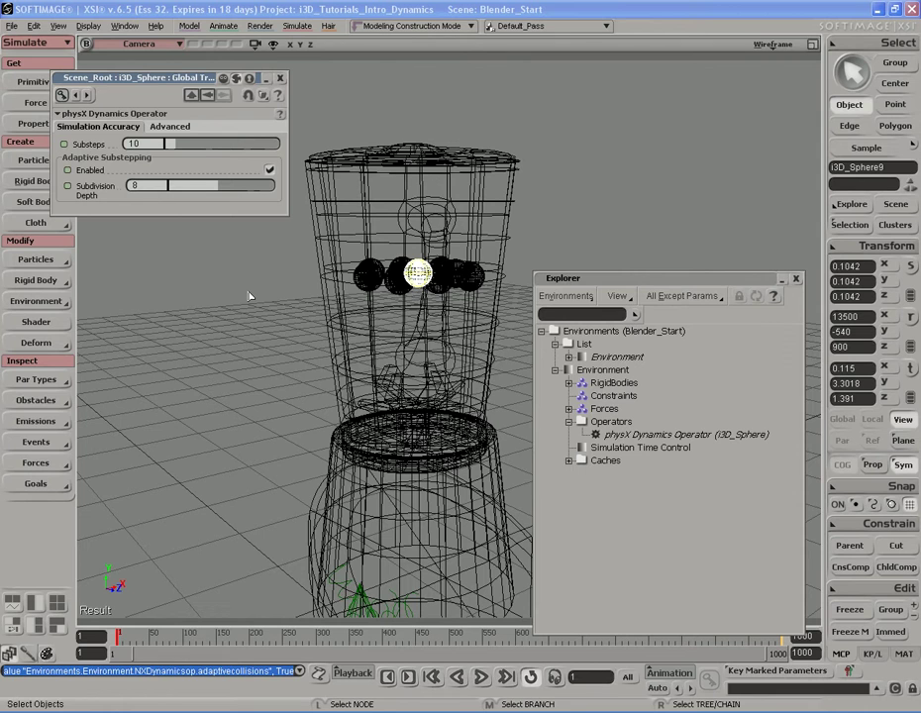
key("alt+s")
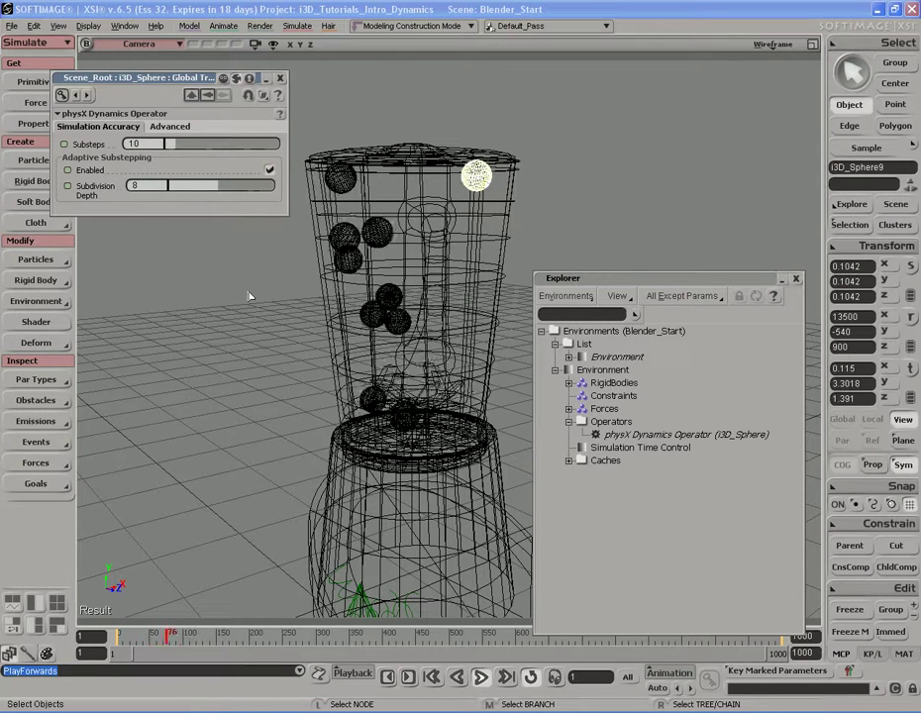
key("Escape")
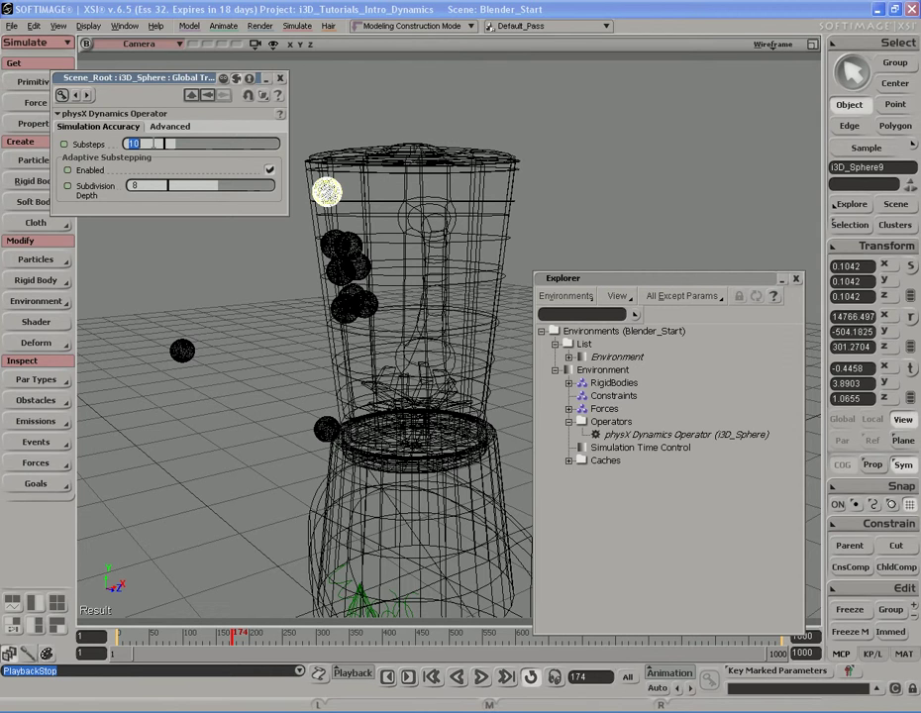
Raise the operator's Substeps to 15 and test-play the simulation from the first frame
key("Return")
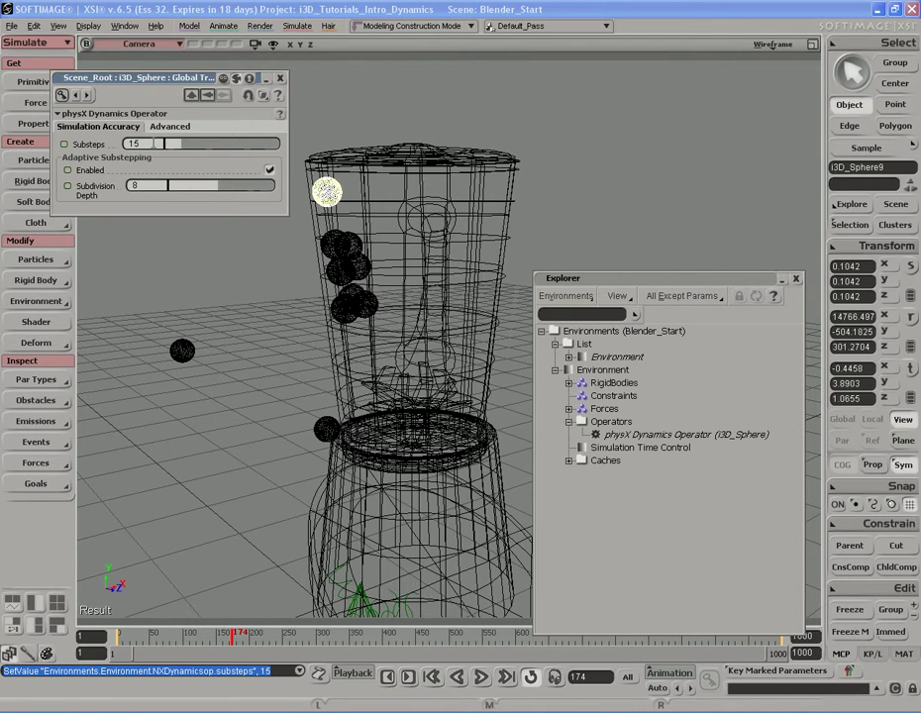
key("Home")
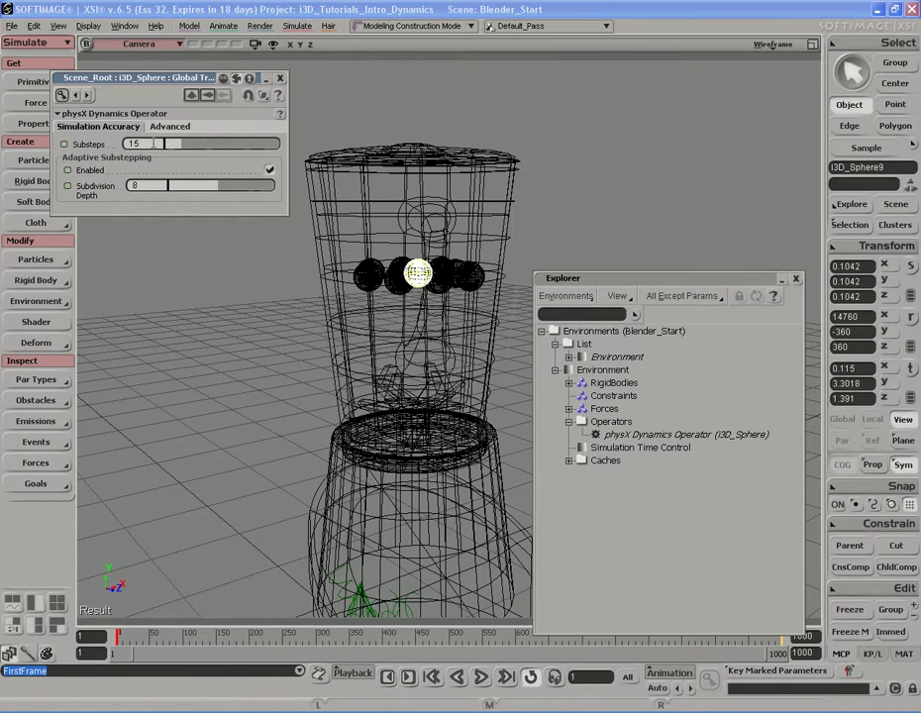
key(".")
key("Escape")
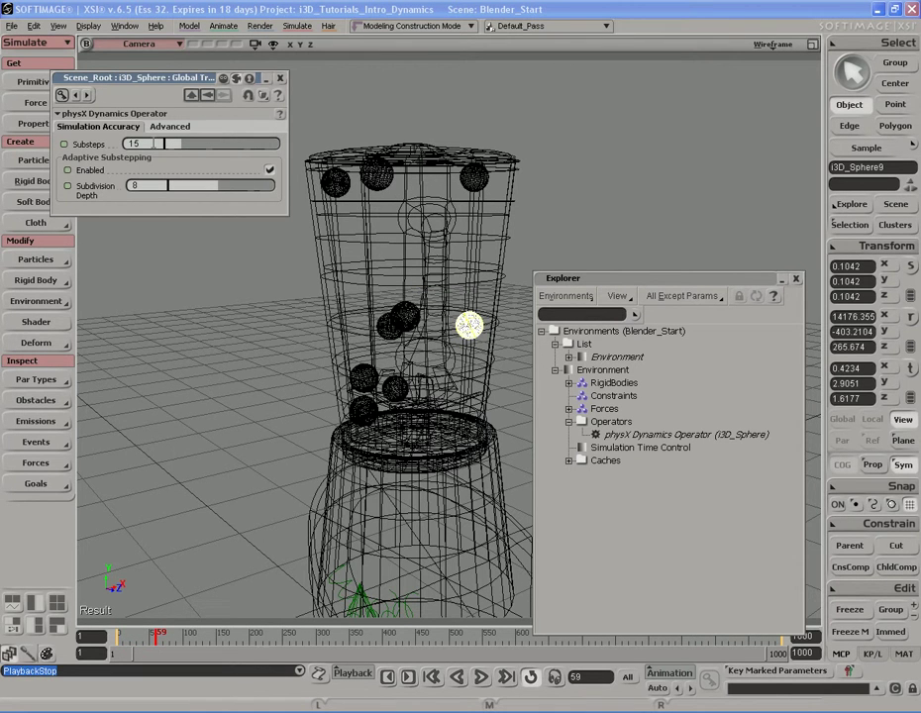
Close the Explorer and advance frame by frame from the first frame to frame 24, checking whether the spheres stay inside the jar
key("Home")
key("period")
key("period")
key("period")
key("period")
key("period")
key("period")
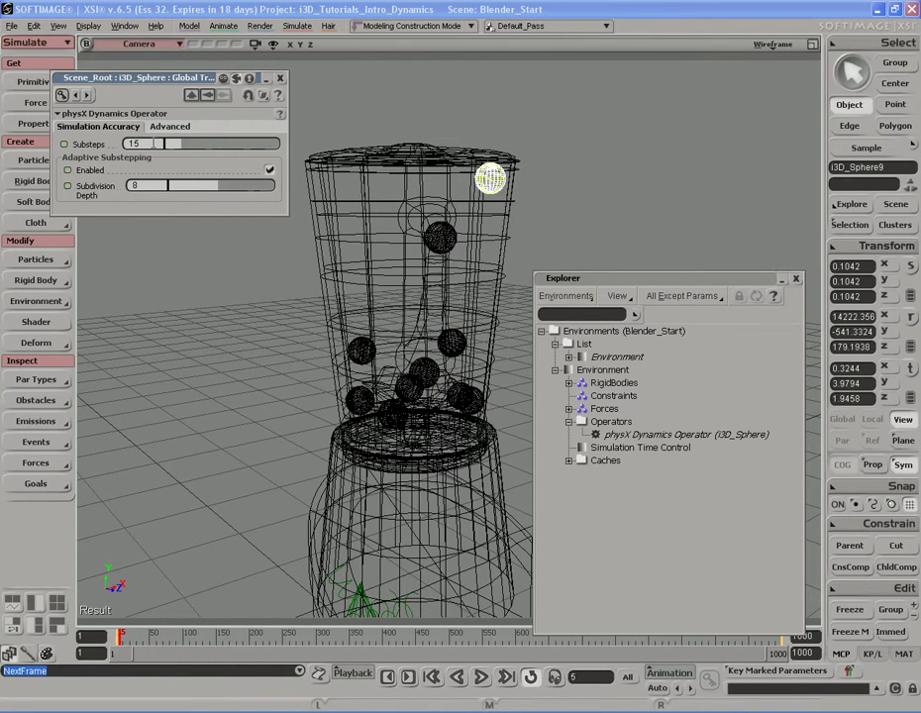
key("period")
key("period")
key("period")
key("period")
key("period")
key("period")
key("period")
key("period")
key("period")
key("period")
key("period")
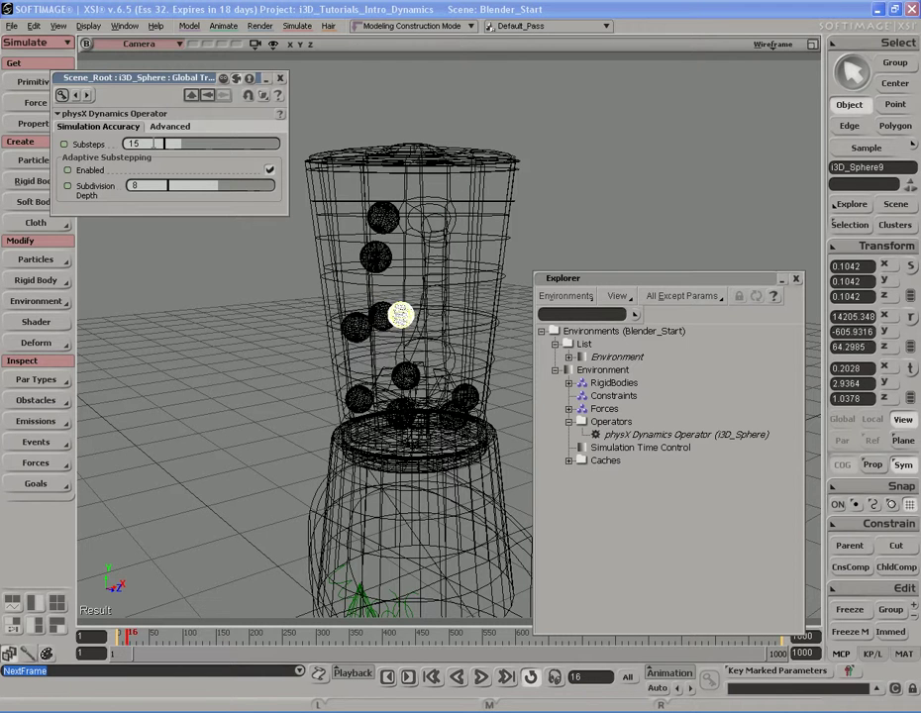
left_click(796, 278)
key("period")
key("period")
key("period")
key("period")
key("period")
key("period")
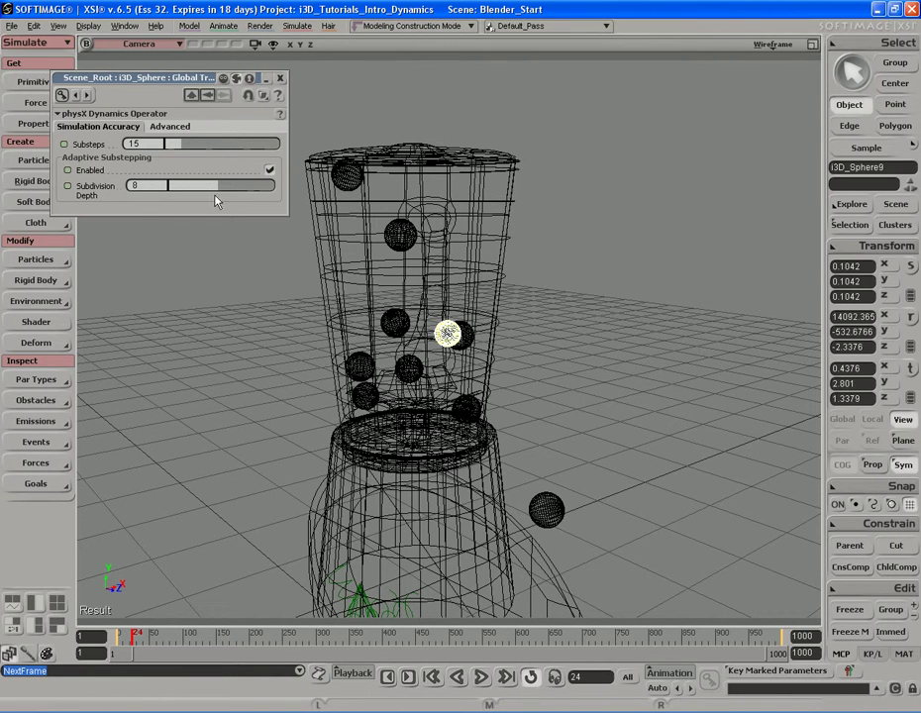
Raise the operator's Substeps to 20 and replay the simulation from the first frame
left_click(133, 144)
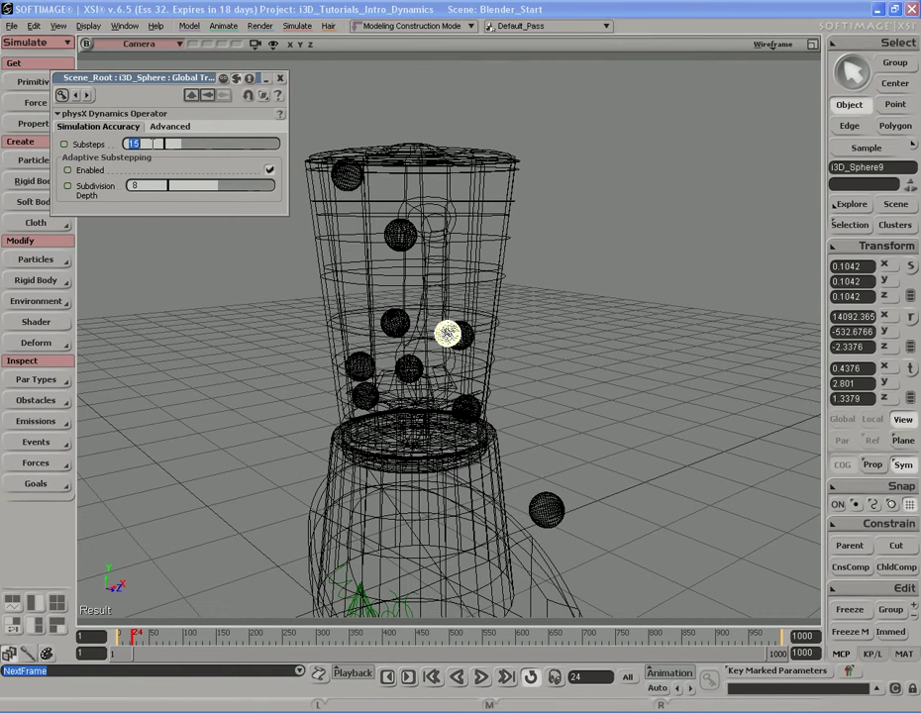
type("20")
key("Return")
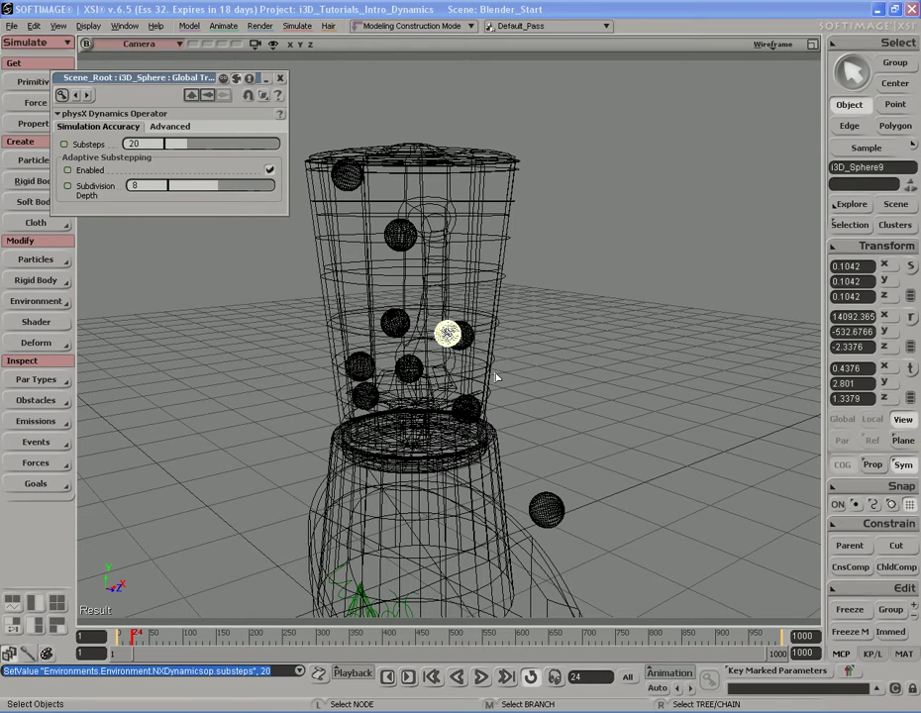
key("shift+comma")
key("F10")
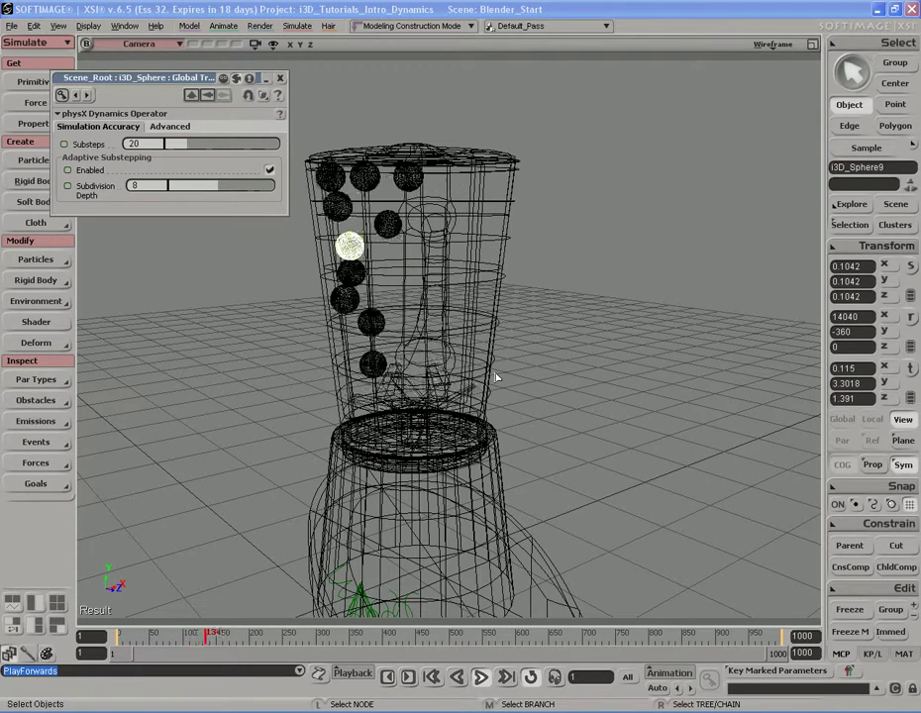
key("Escape")
Advance the simulation frame by frame from the first frame to frame 81, examining how the spheres collide with the glass and cover
key("shift+comma")
key("period")
key("period")
key("period")
key("period")
key("period")
key("period")
key("period")
key("period")
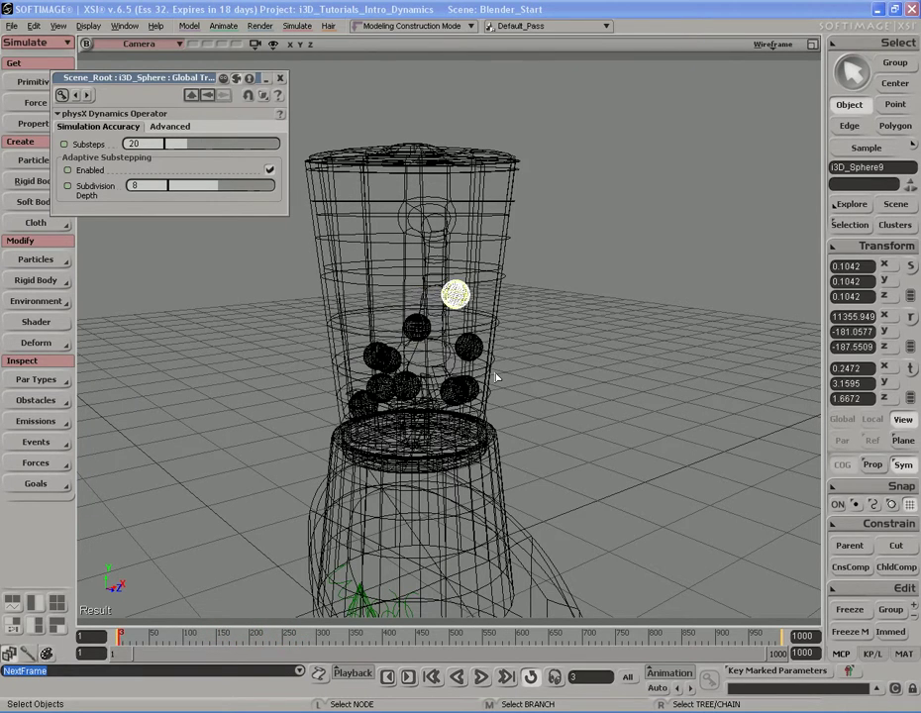
key("period")
key("period")
key("period")
key("period")
key("period")
key("period")
key("period")
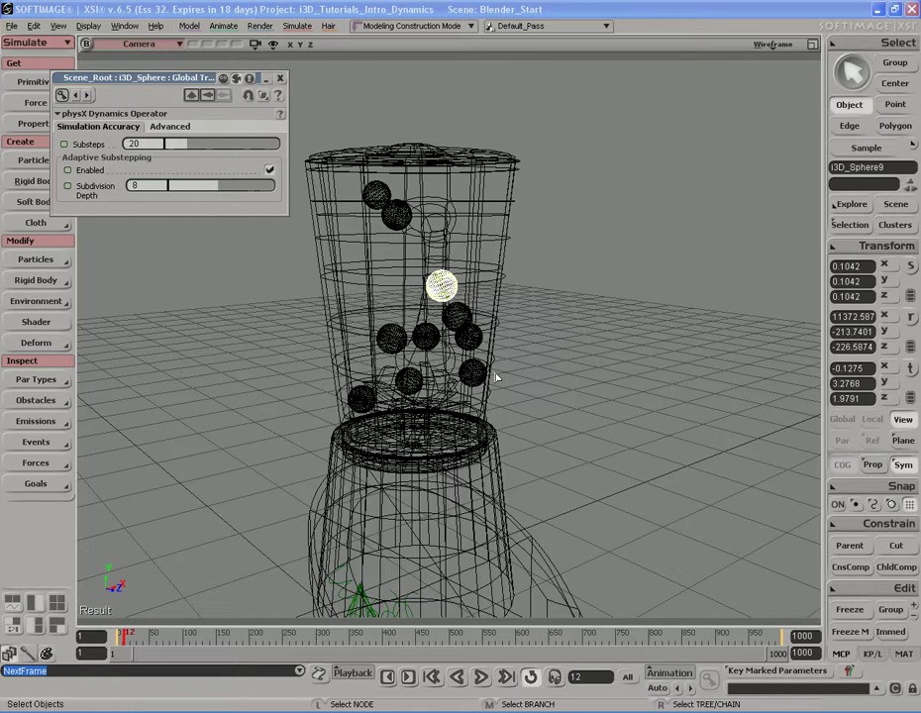
key("period")
key("period")
key("period")
key("period")
key("period")
key("period")
key("period")
key("period")
key("period")
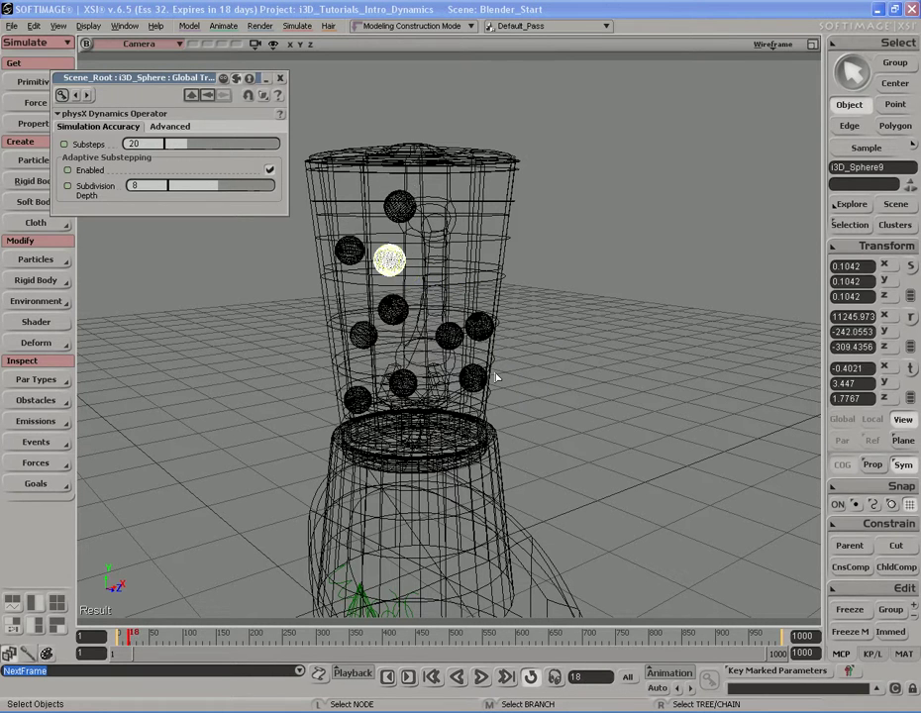
key("period")
key("period")
key("period")
key("period")
key("period")
key("period")
key("period")
key("period")
key("period")
key("period")
key("period")
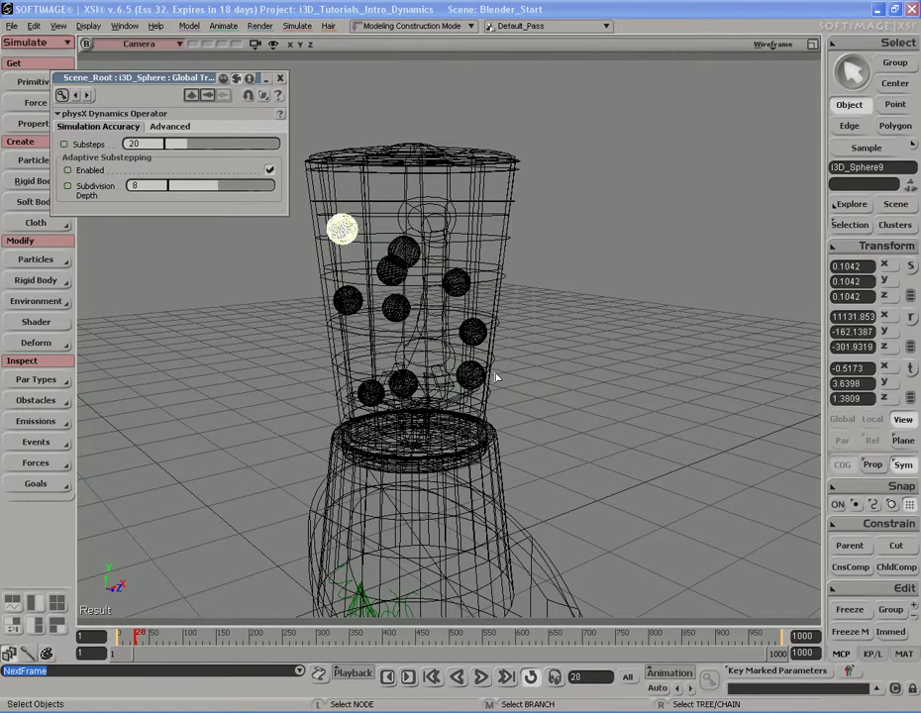
key("period")
key("period")
key("period")
key("period")
key("period")
key("period")
key("period")
key("period")
key("period")
key("period")
key("period")
key("period")
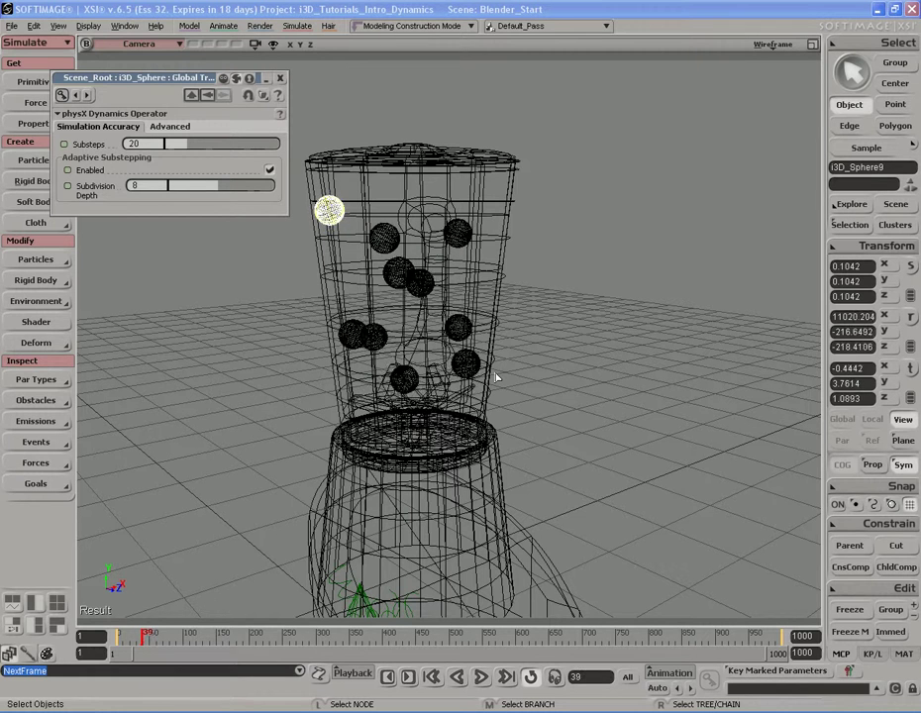
key("period")
key("period")
key("period")
key("period")
key("period")
key("period")
key("period")
key("period")
key("period")
key("period")
key("period")
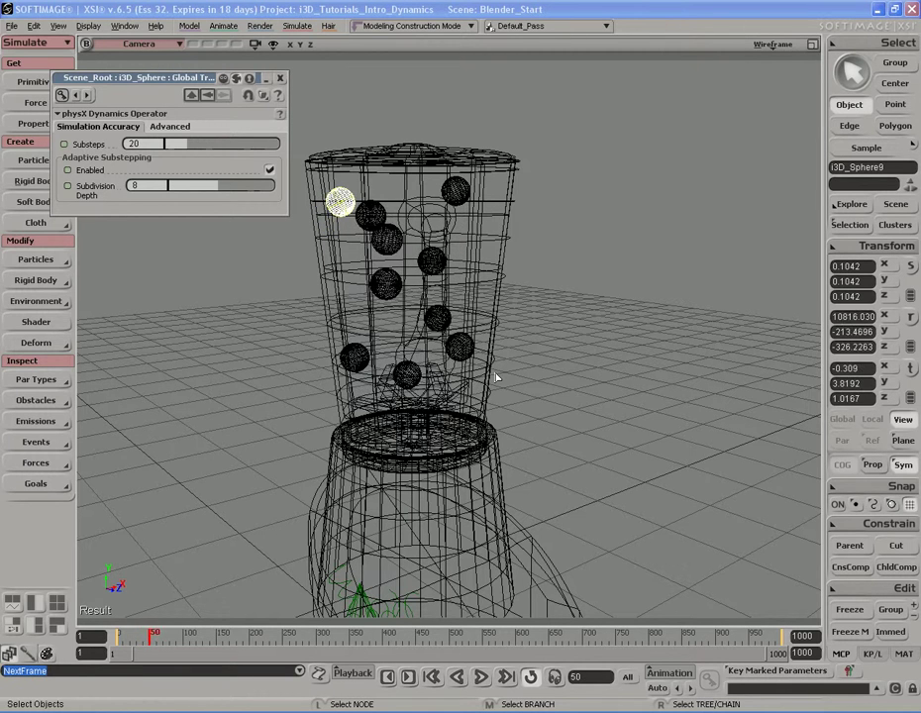
key("period")
key("period")
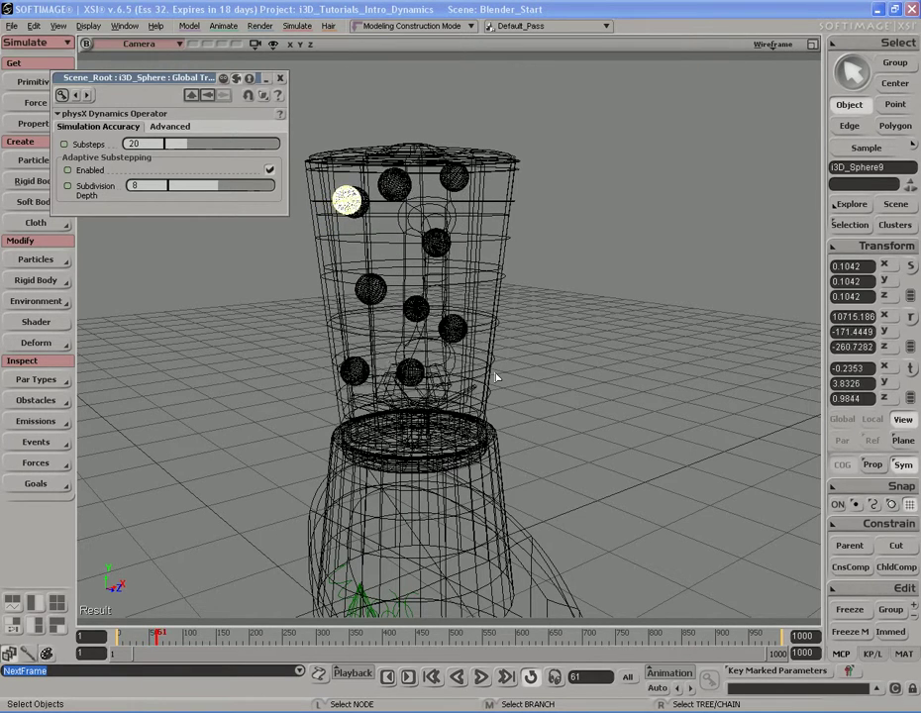
key("period")
key("period")
key("period")
key("period")
key("period")
key("period")
key("period")
key("period")
key("period")
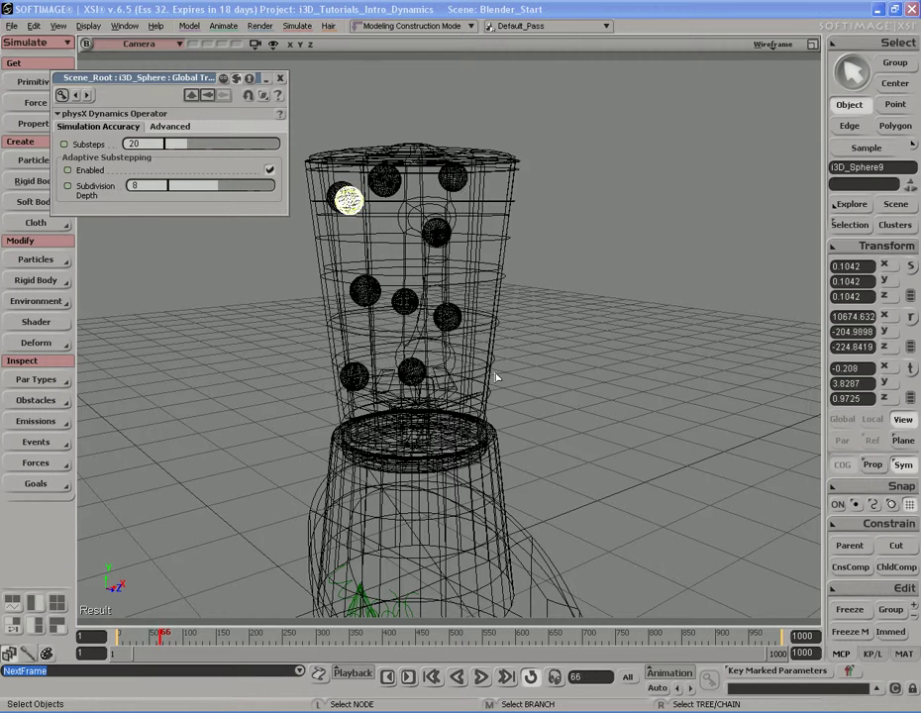
key("period")
key("period")
key("period")
key("period")
key("period")
key("period")
key("period")
key("period")
key("period")
key("period")
key("period")
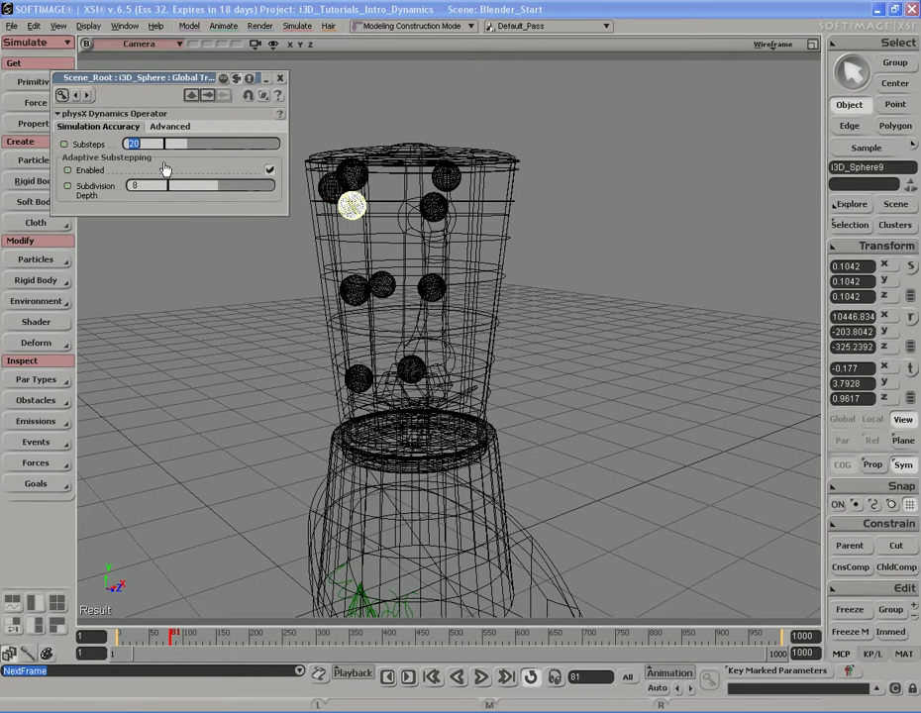
Set the dynamics operator's Substeps to 25
type("25")
key("Return")
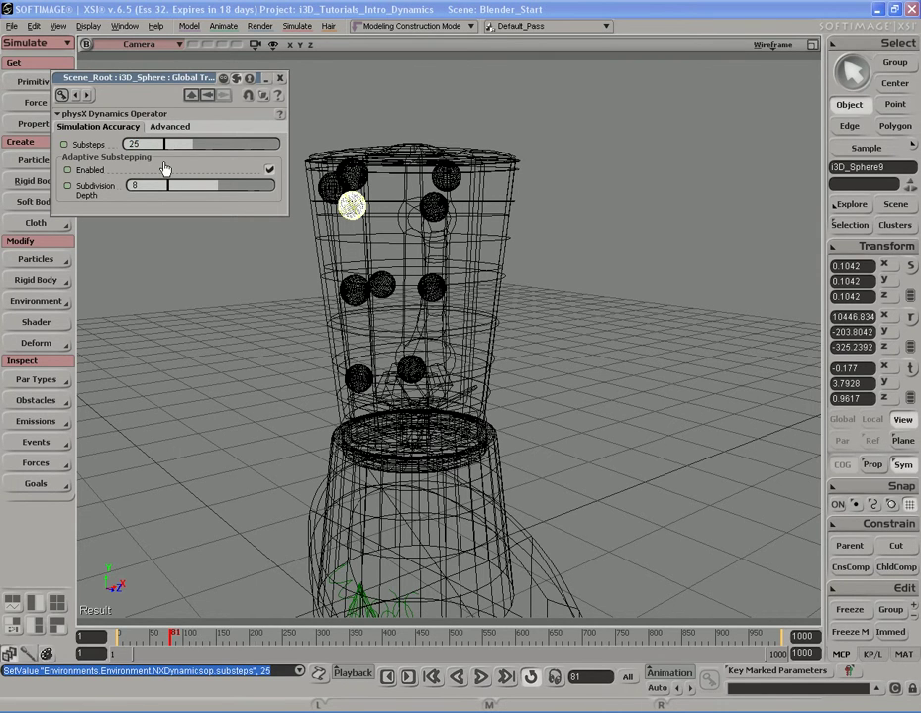
Replay the simulation from the first frame to check the spheres' motion, and return to frame 1
key("Home")
key("period")
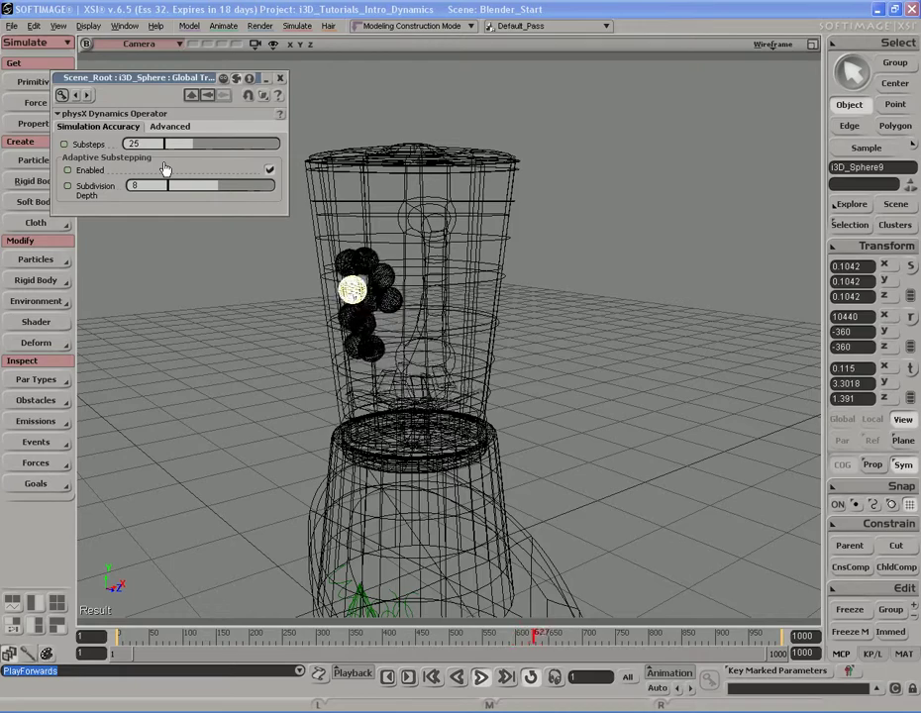
key("Home")
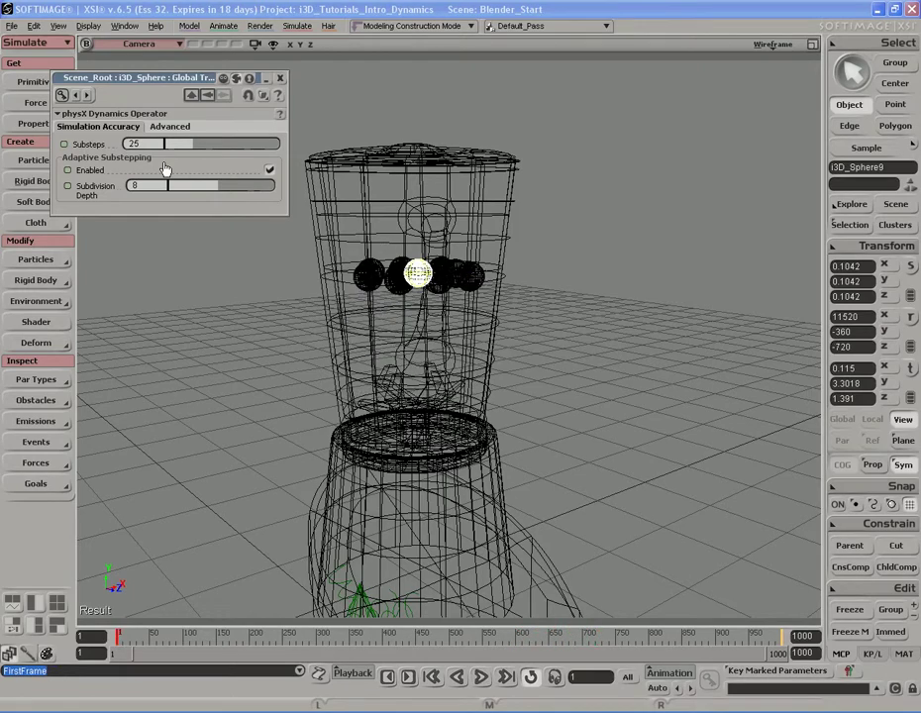
Set the turbulence force's Amplitude to 2 and play the simulation
key("s")
middle_click_drag(358, 391, 456, 358)
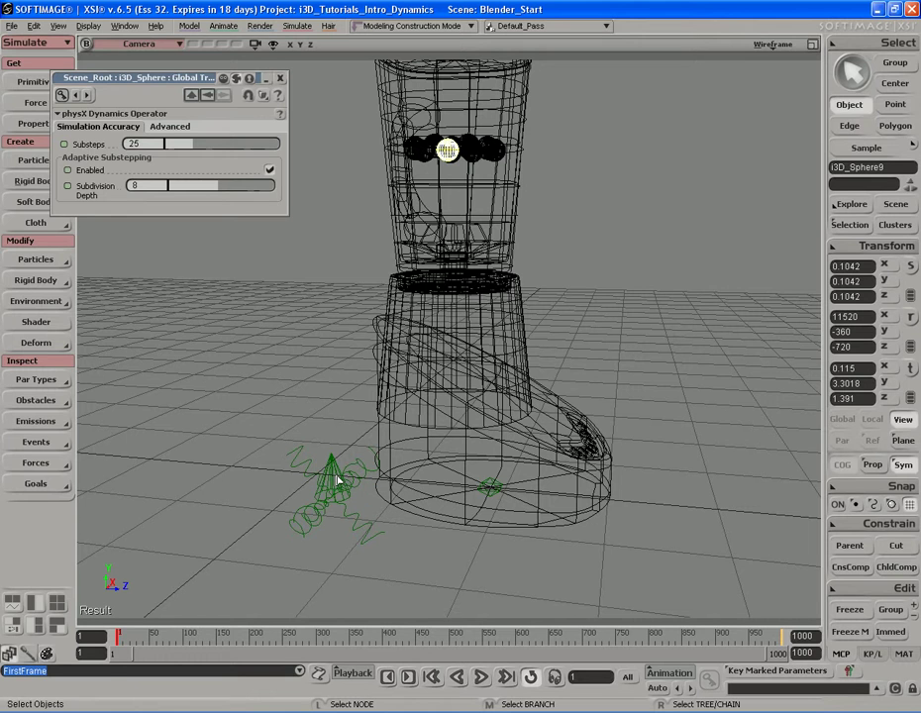
left_click(338, 481)
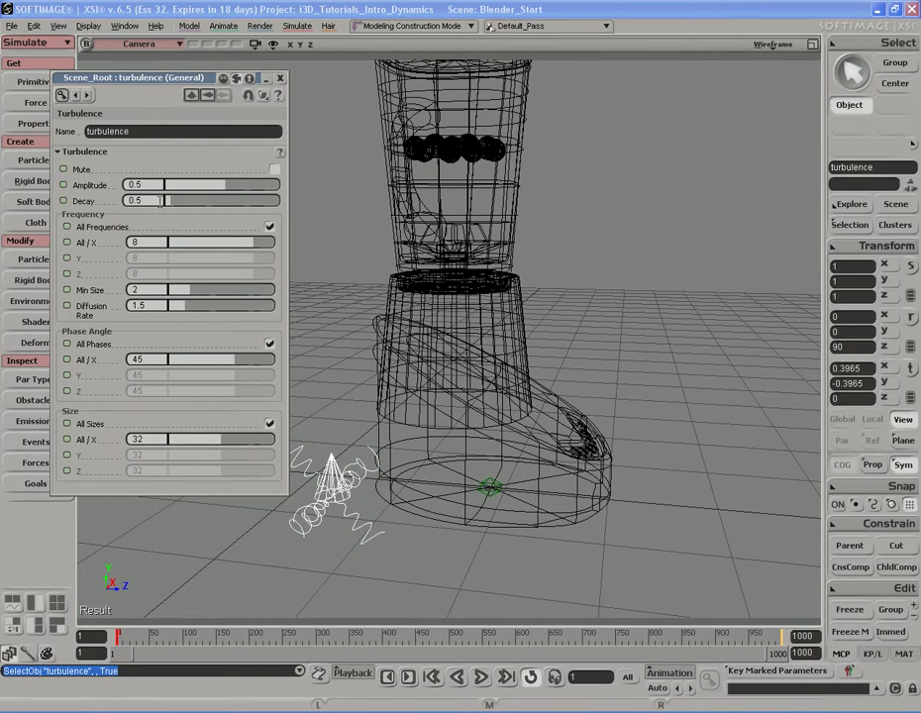
left_click(138, 184)
type("2")
key("Return")
key("s")
right_click_drag(693, 253, 530, 282)
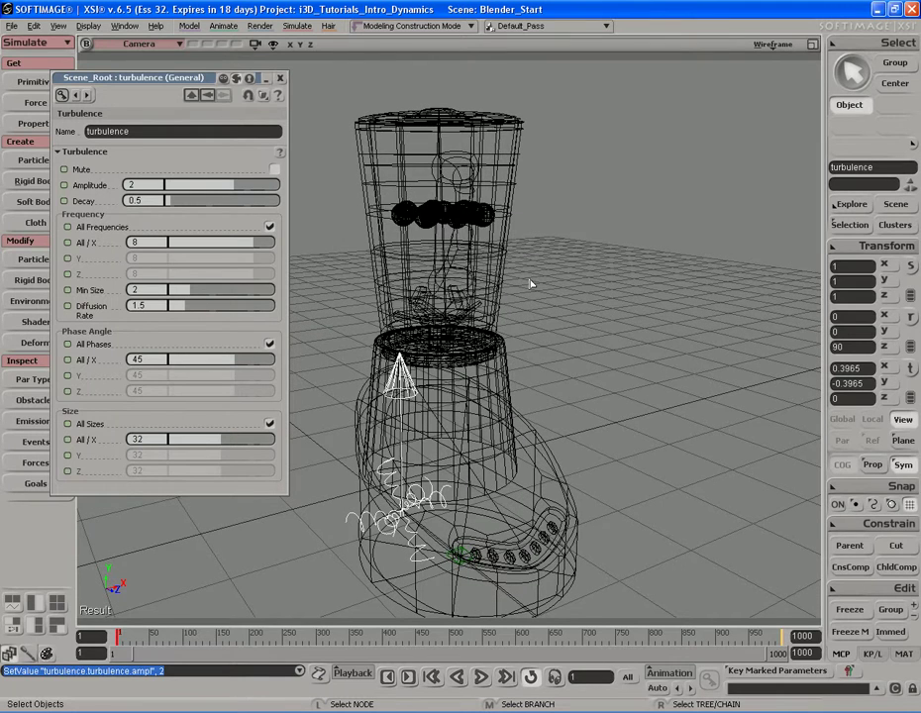
key("F10")
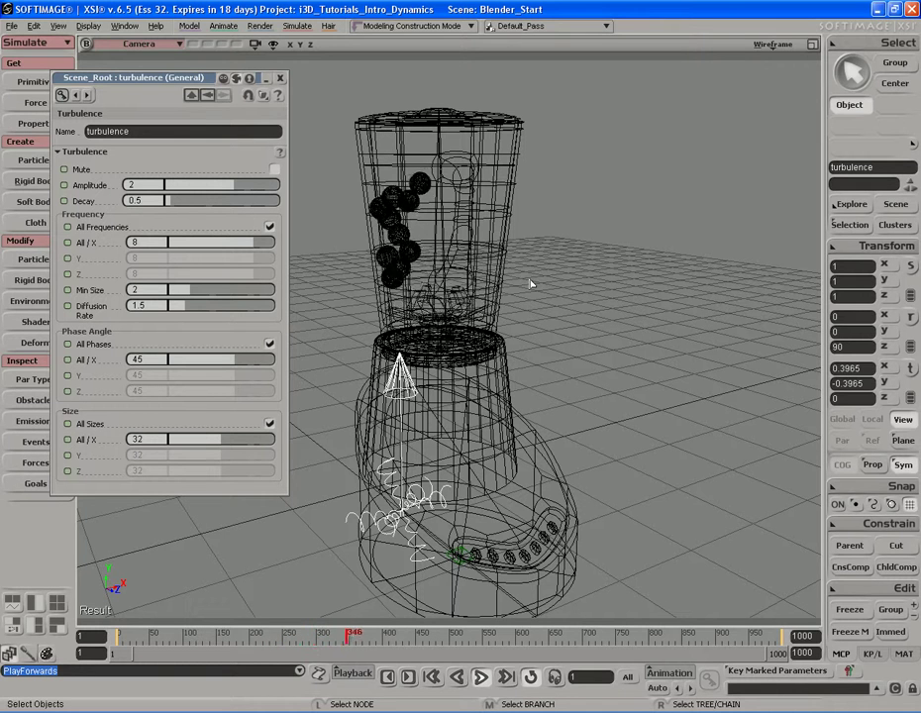
Raise the turbulence Amplitude to 4 and replay the simulation from the first frame
left_click(138, 185)
type("4")
key("Return")
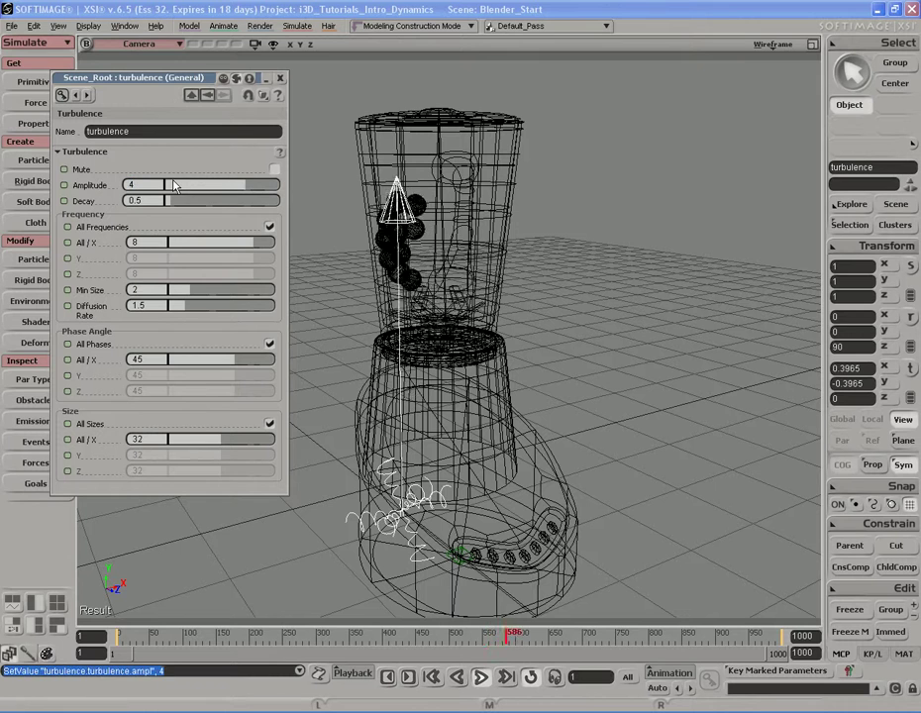
key("shift+comma")
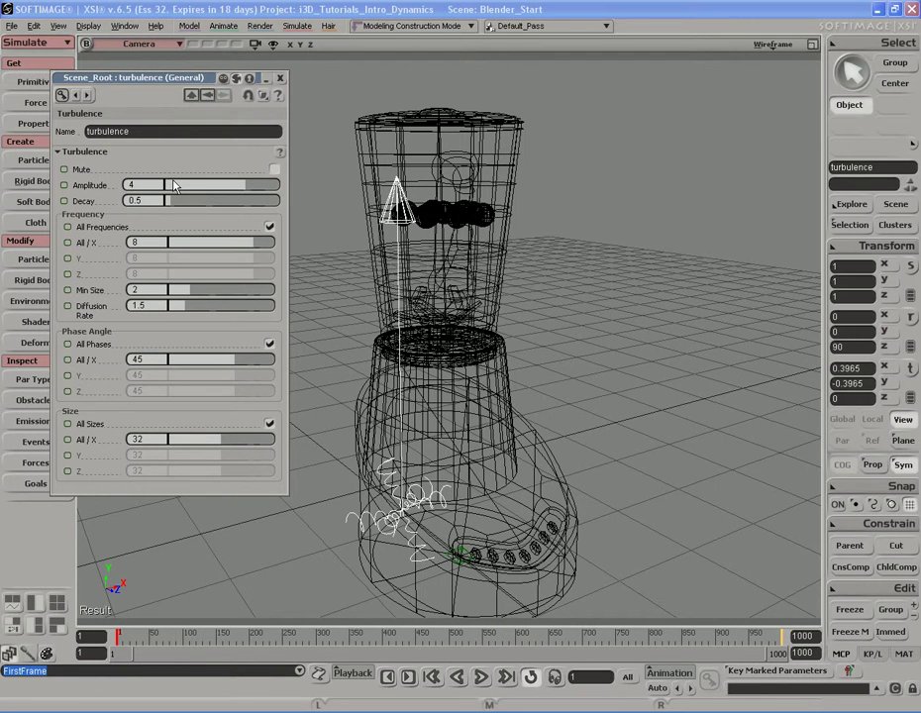
key("alt+period")
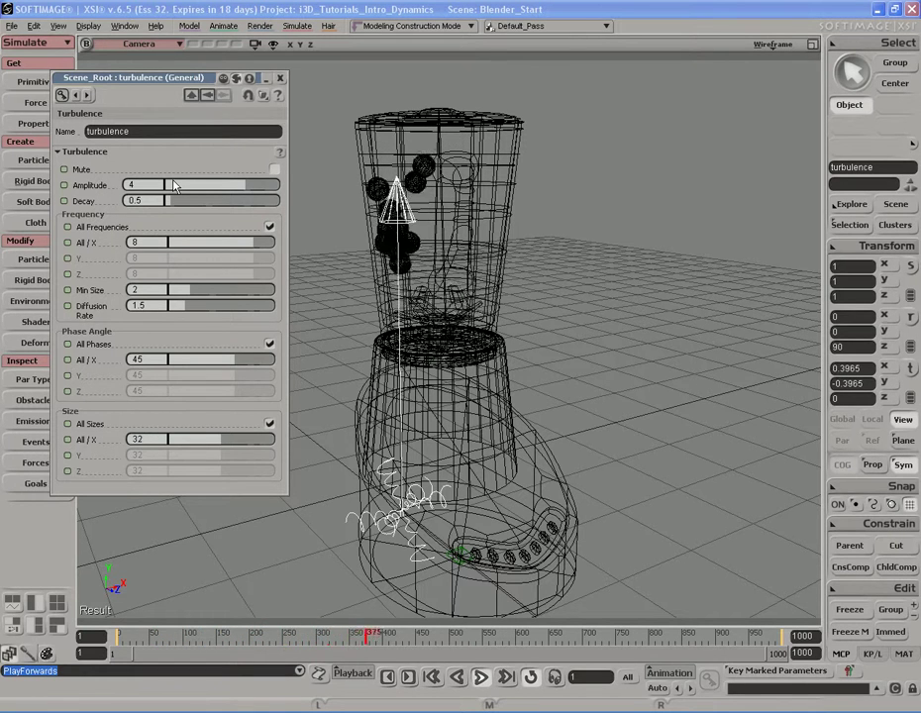
Examine the spheres near the blades and glass from several angles, close up and at full jar view, during playback
key("s")
right_click_drag(535, 263, 632, 264)
middle_click_drag(632, 264, 566, 281)
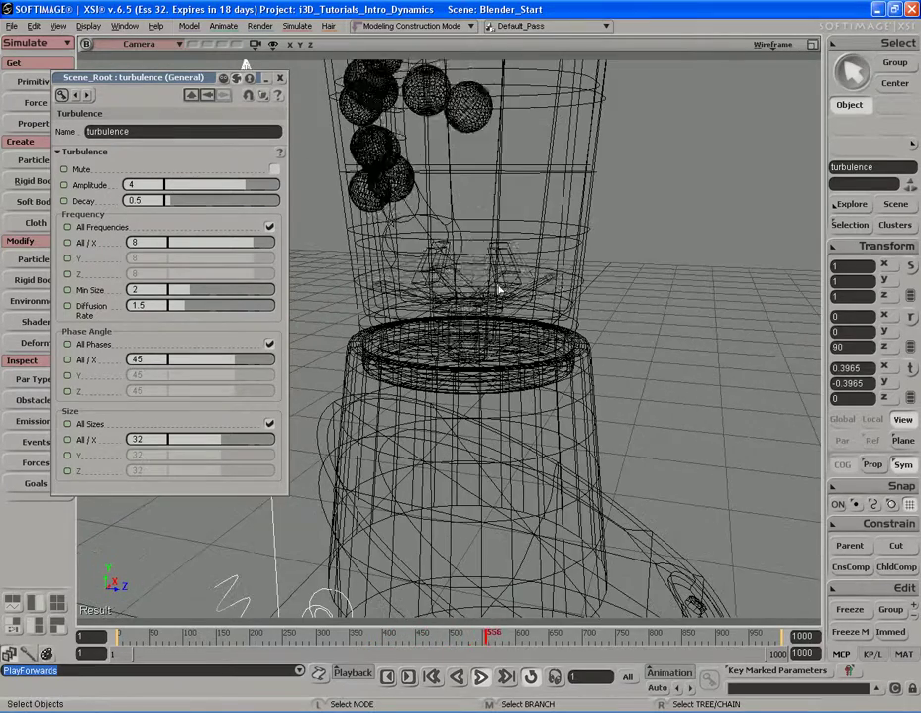
key("s")
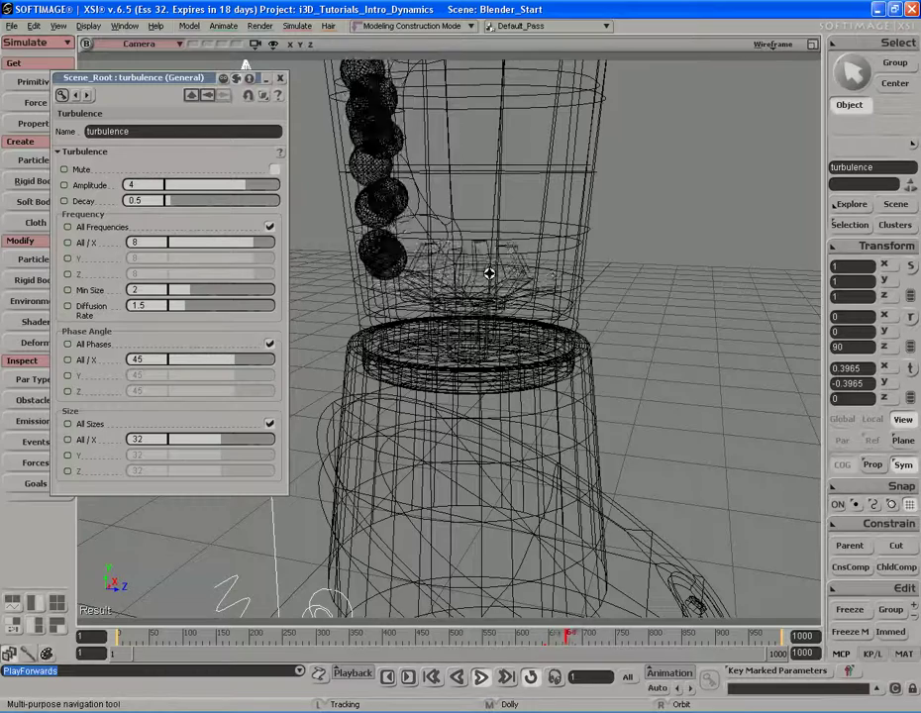
right_click_drag(491, 269, 493, 273)
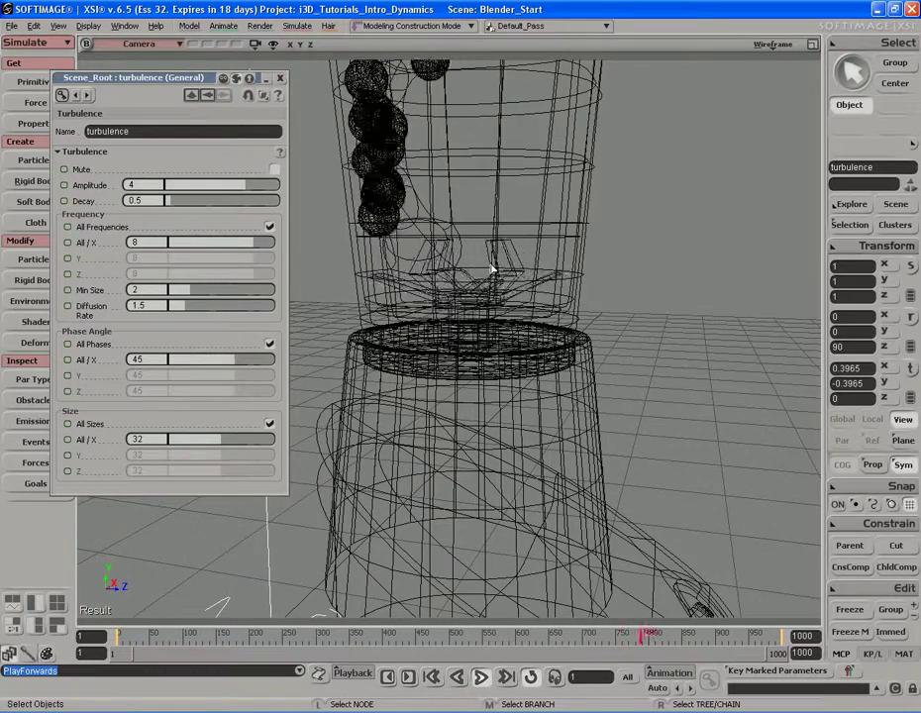
key("s")
right_click_drag(498, 272, 405, 269)
middle_click_drag(405, 269, 498, 229)
left_click_drag(497, 229, 456, 259)
middle_click_drag(456, 259, 485, 247)
right_click_drag(485, 246, 520, 263)
key("s")
key("s")
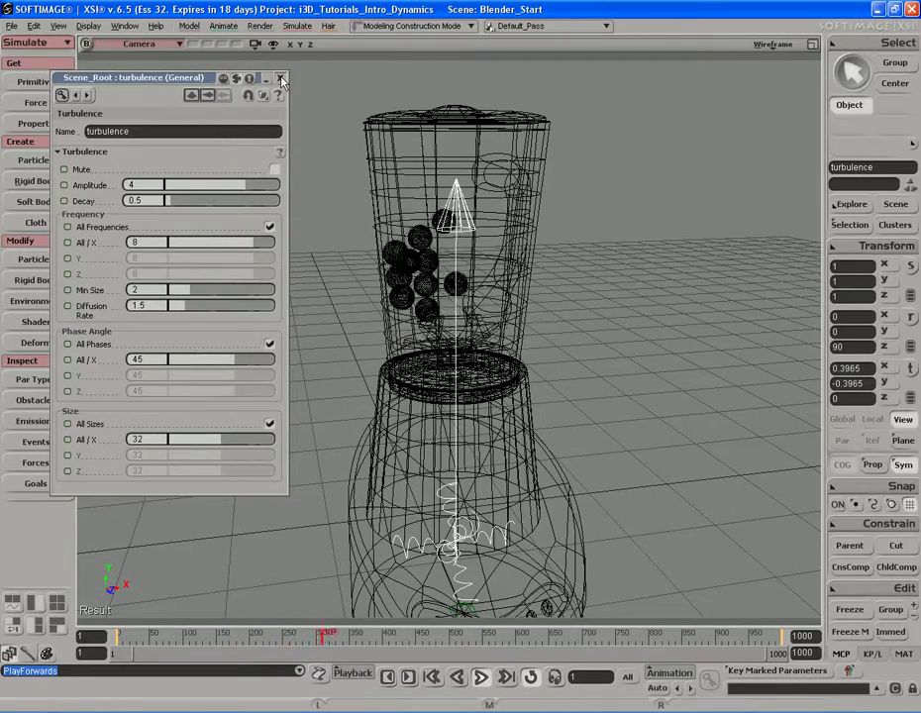
Close the turbulence property page and examine the playing simulation with the whole blender in view
left_click(280, 77)
key("s")
right_click_drag(524, 315, 586, 334)
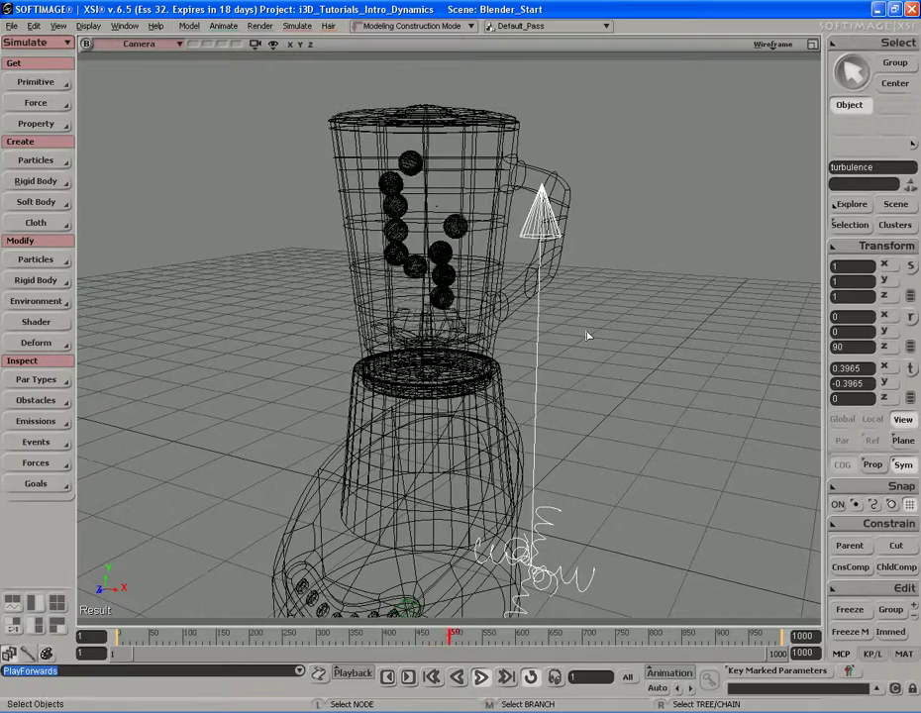
key("f")
key("s")
middle_click_drag(604, 331, 506, 330)
left_click_drag(506, 330, 591, 355)
right_click_drag(591, 355, 577, 345)
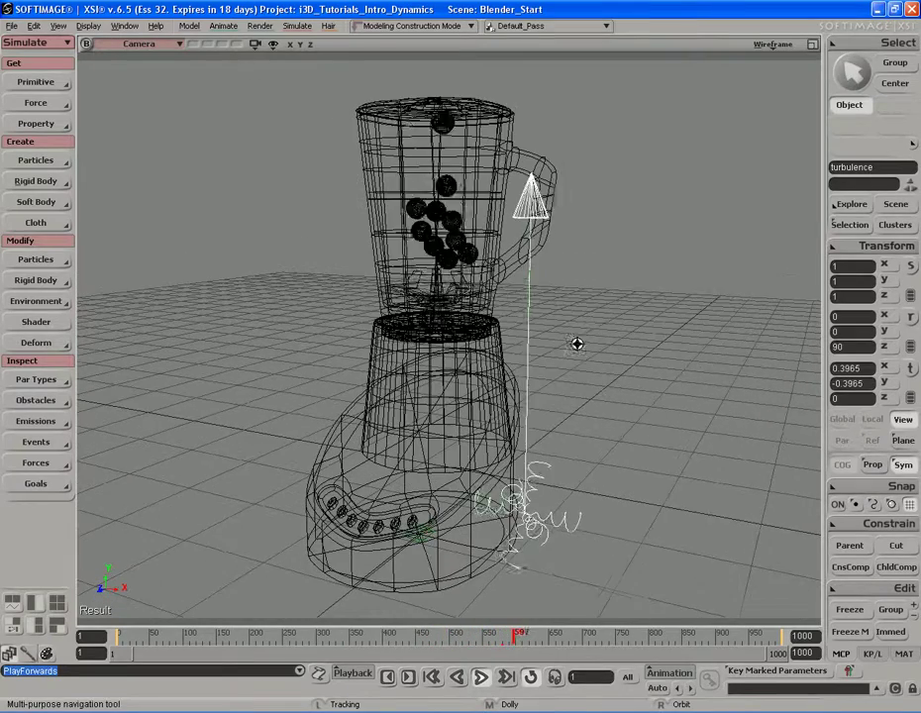
Deselect the turbulence force and watch the spheres move inside the jar
left_click(598, 323)
key("s")
left_click_drag(598, 323, 583, 333)
right_click_drag(582, 332, 592, 328)
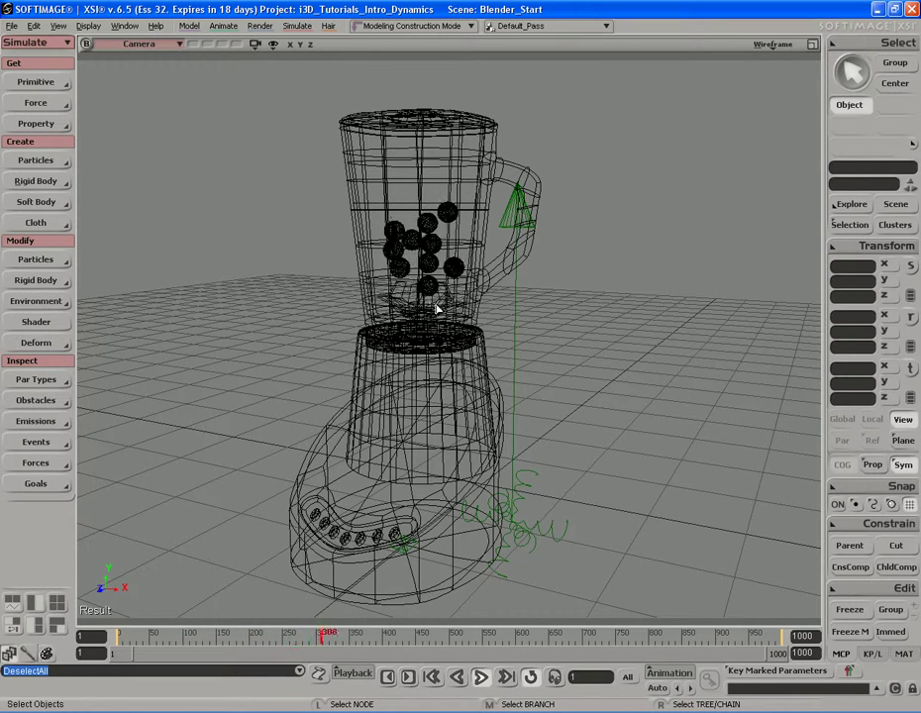
left_click(515, 318)
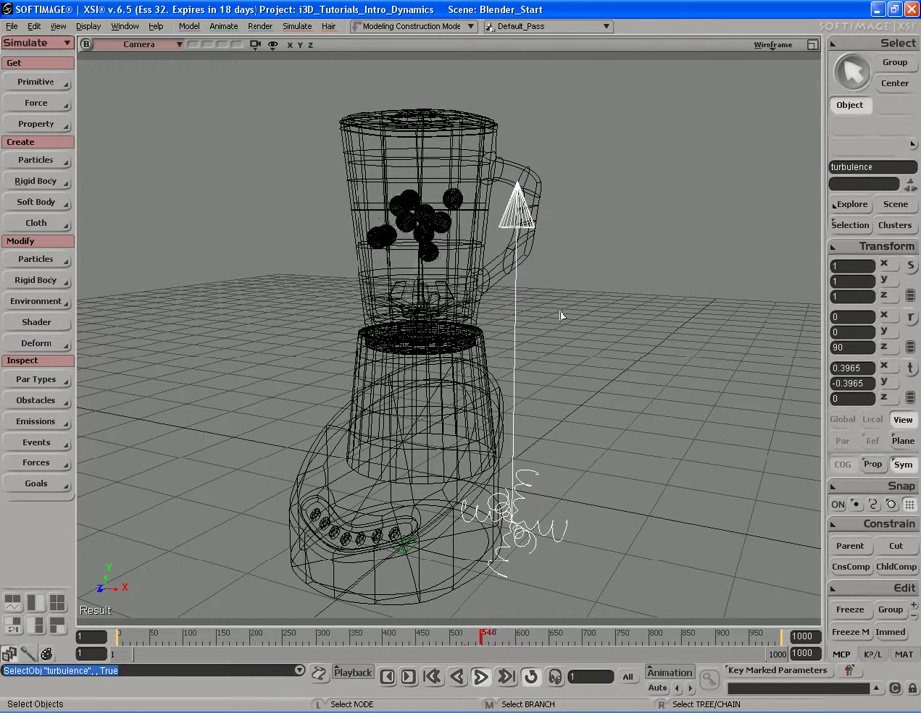
mouse_move(568, 313)
left_mouse_down()
mouse_move(606, 354)
mouse_move(570, 326)
left_mouse_up()
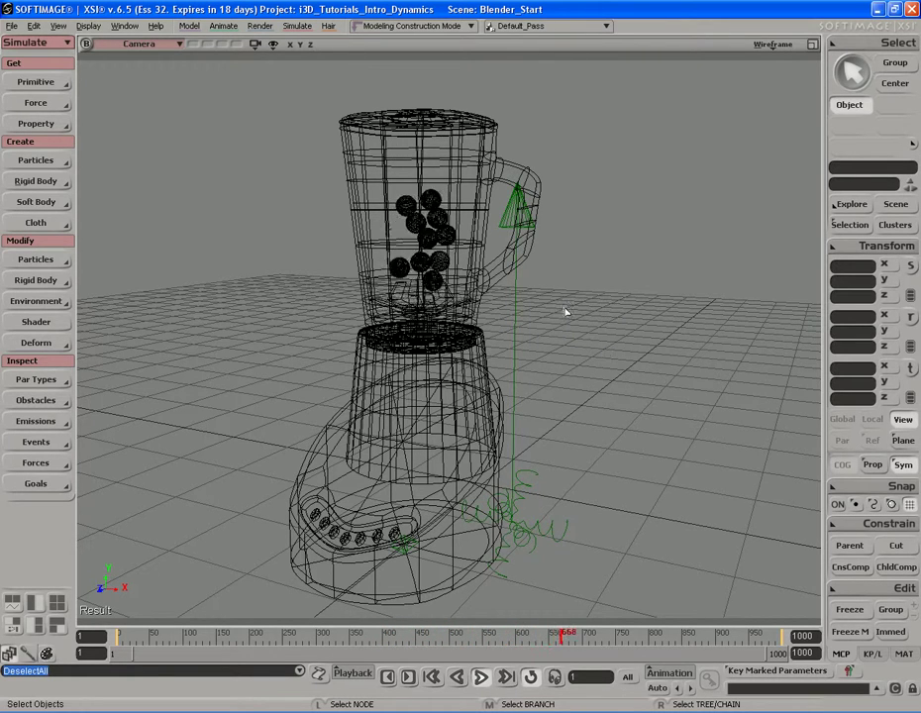